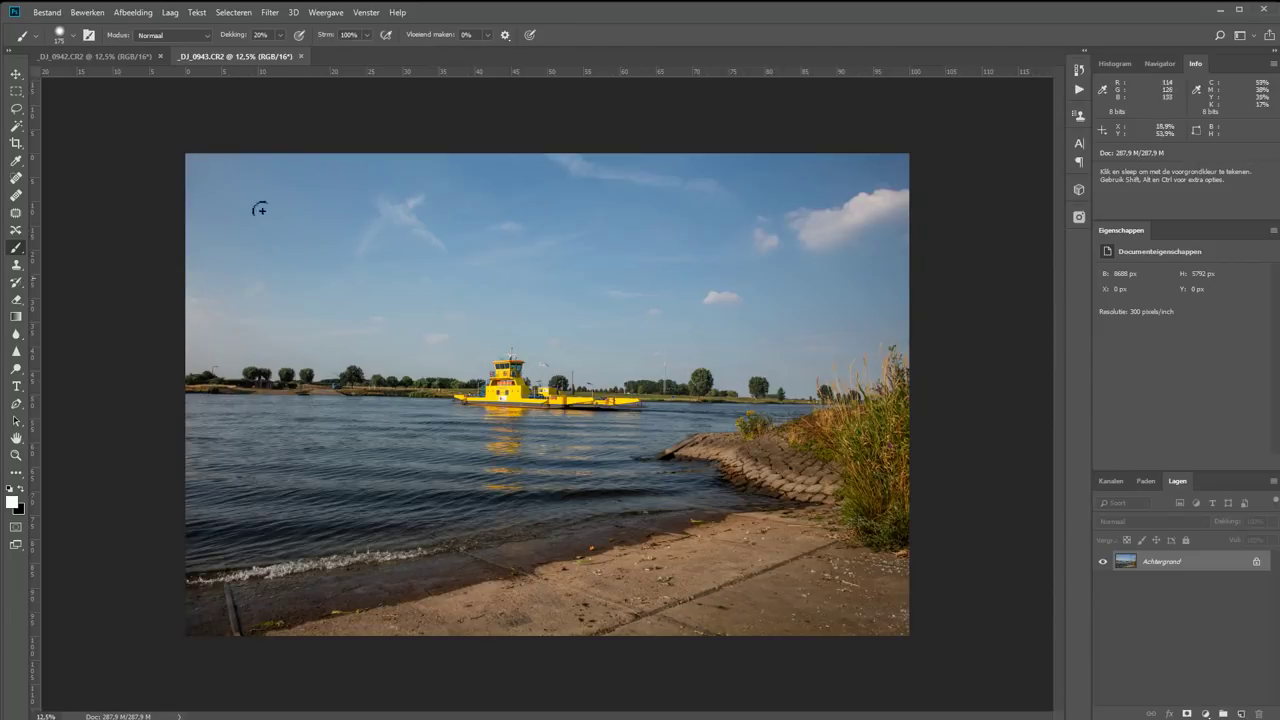
# Step: Compare the _DJ_0942 hand photo with the _DJ_0943 ferry photo, then drag the ferry layer toward the hand document
pyautogui.click(95, 56)
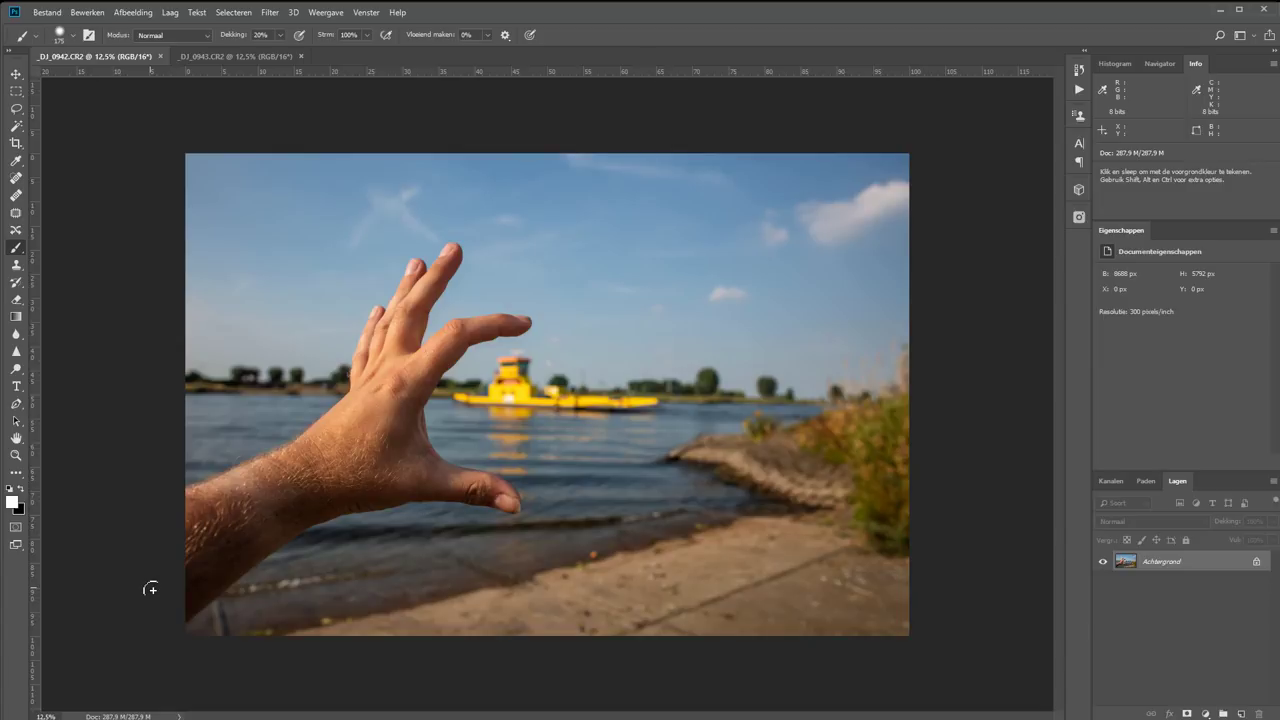
pyautogui.click(220, 58)
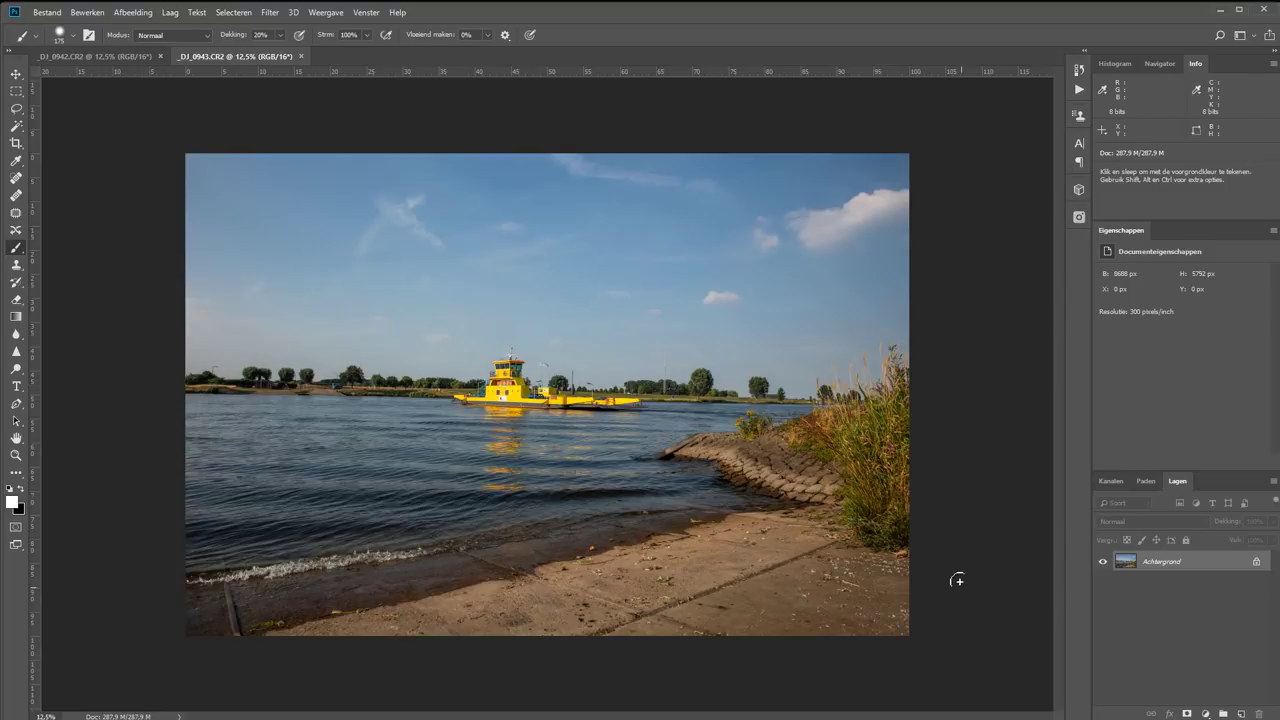
pyautogui.moveTo(1126, 572); pyautogui.dragTo(101, 57)
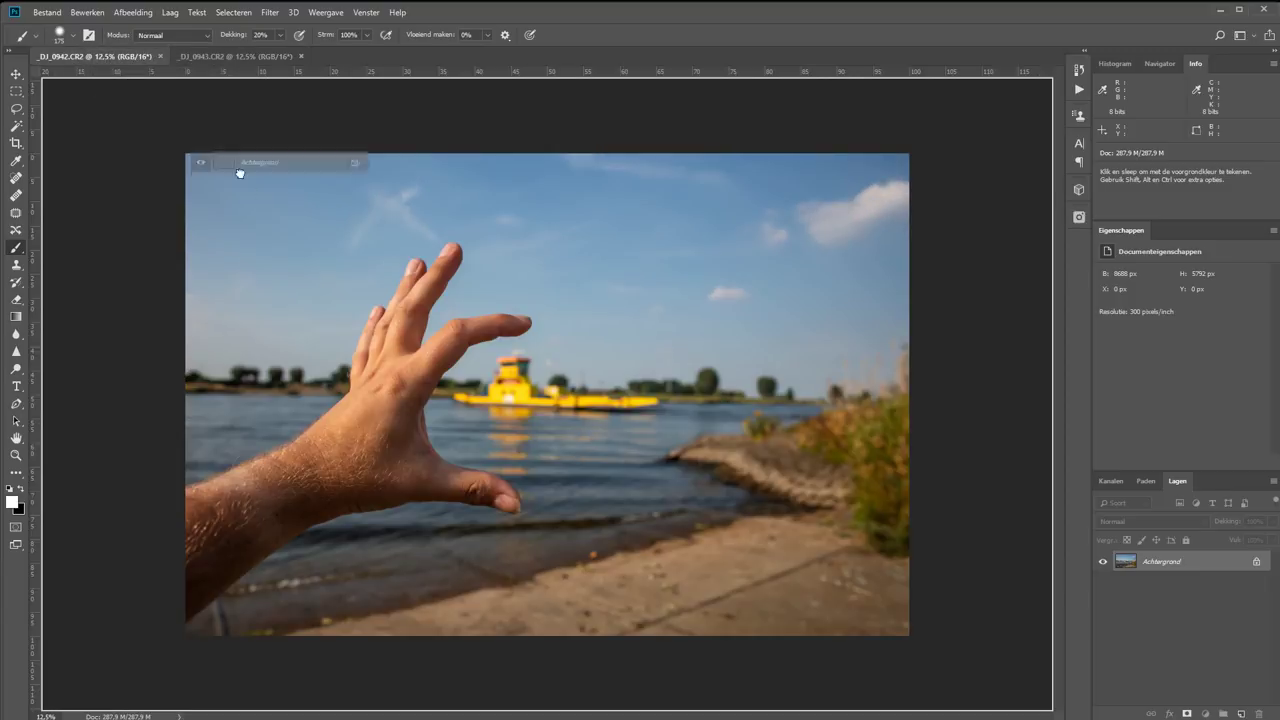
# Step: Place the ferry photo as Laag 1 over the hand photo, aligned flush at X/Y 0%
pyautogui.moveTo(101, 57); pyautogui.dragTo(600, 412)
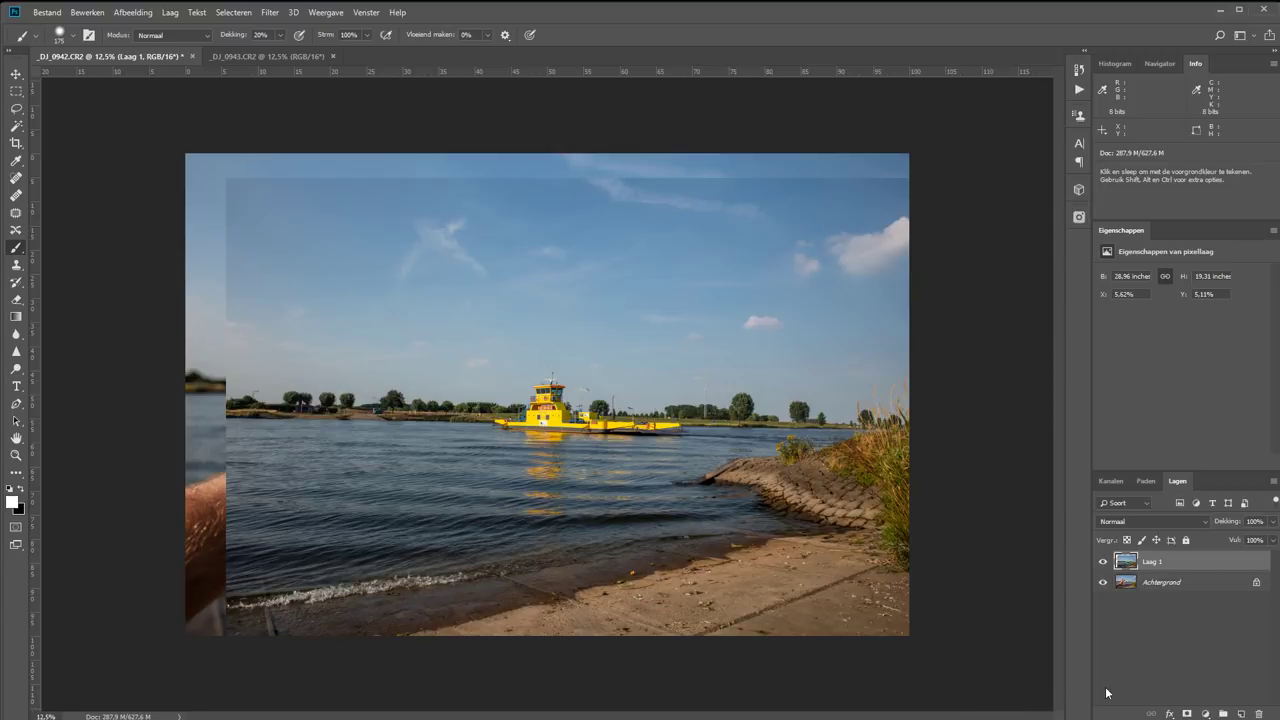
pyautogui.press('v')
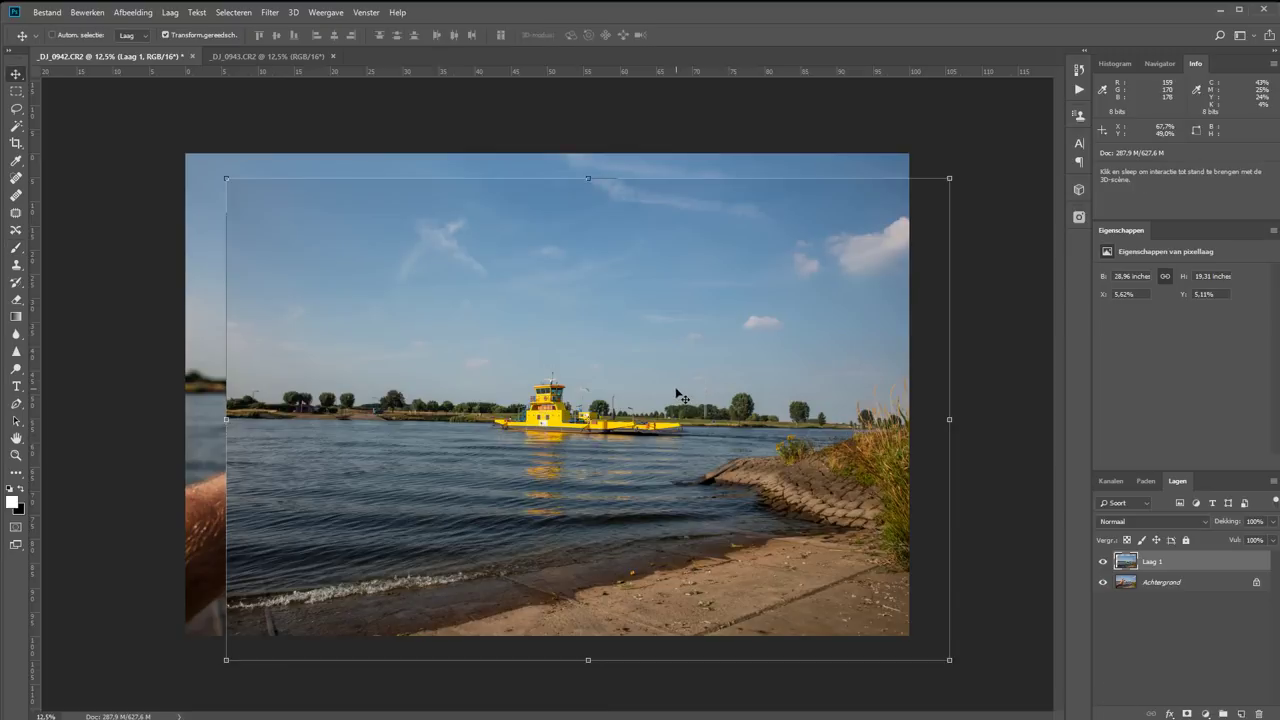
pyautogui.moveTo(680, 397); pyautogui.dragTo(636, 365)
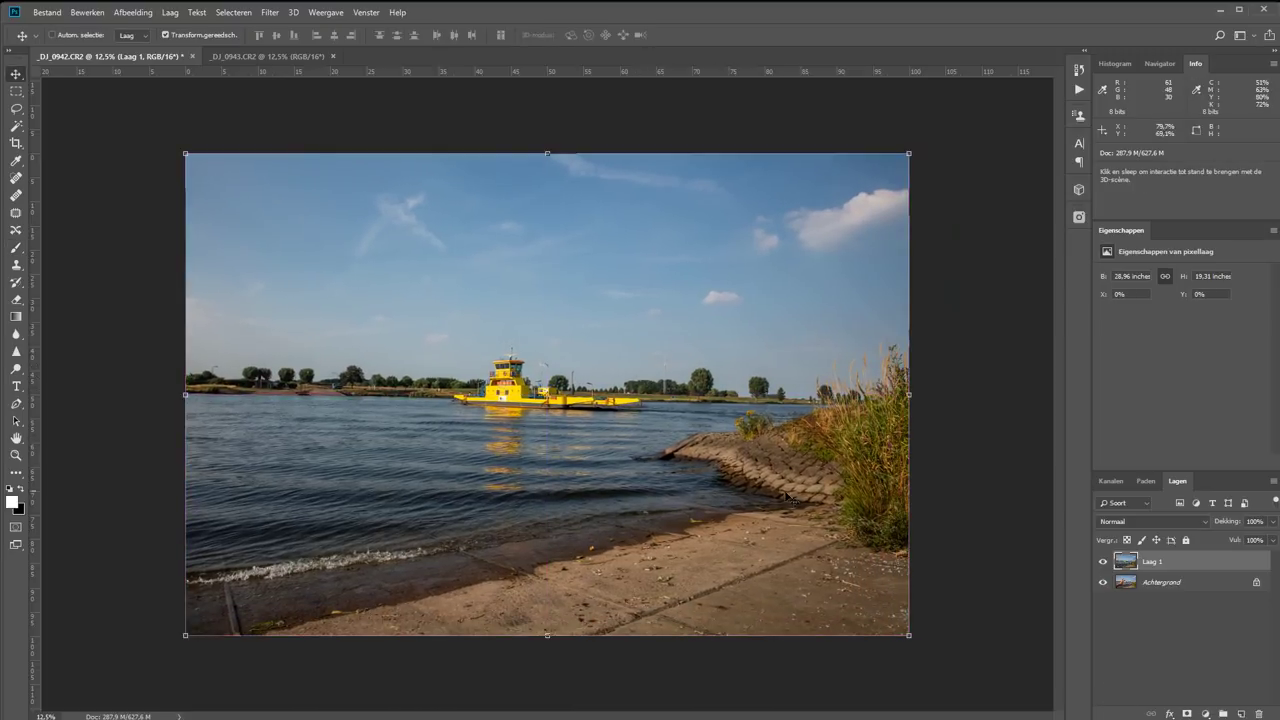
# Step: Toggle Laag 1 to compare the photos, then select Laag 1 and Achtergrond together
pyautogui.click(1104, 569)
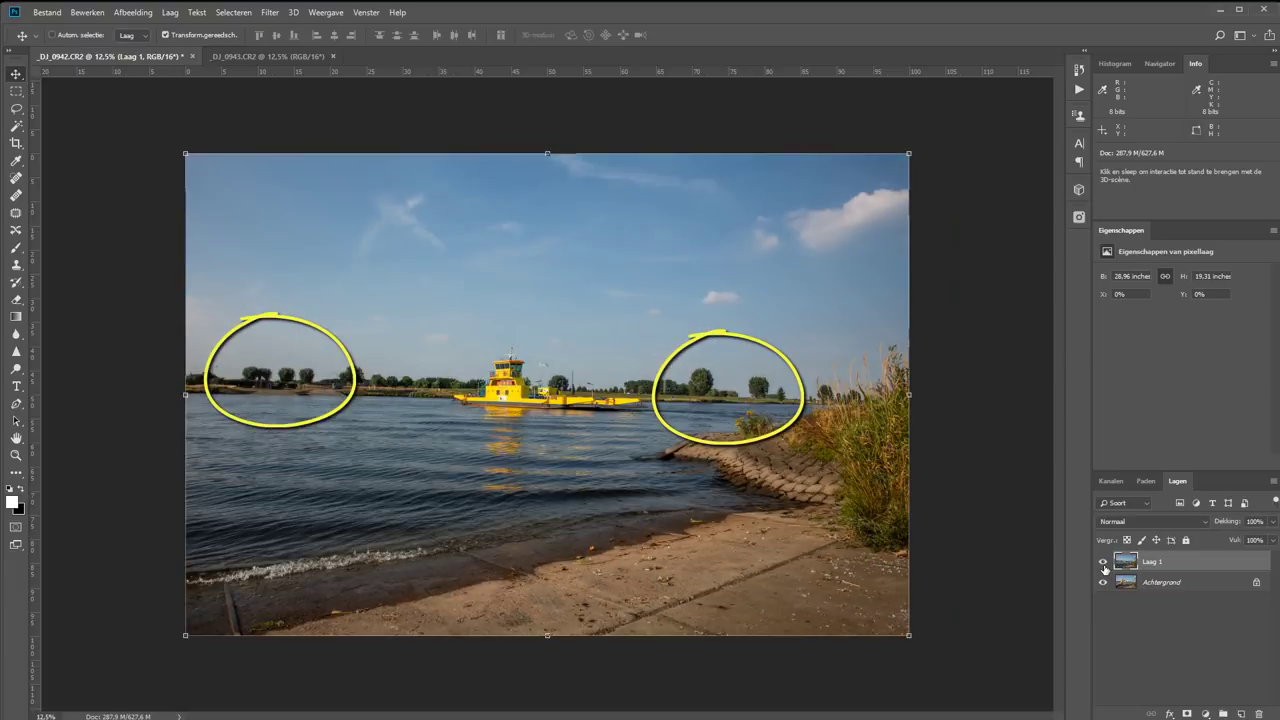
pyautogui.click(1104, 566)
pyautogui.click(1104, 566)
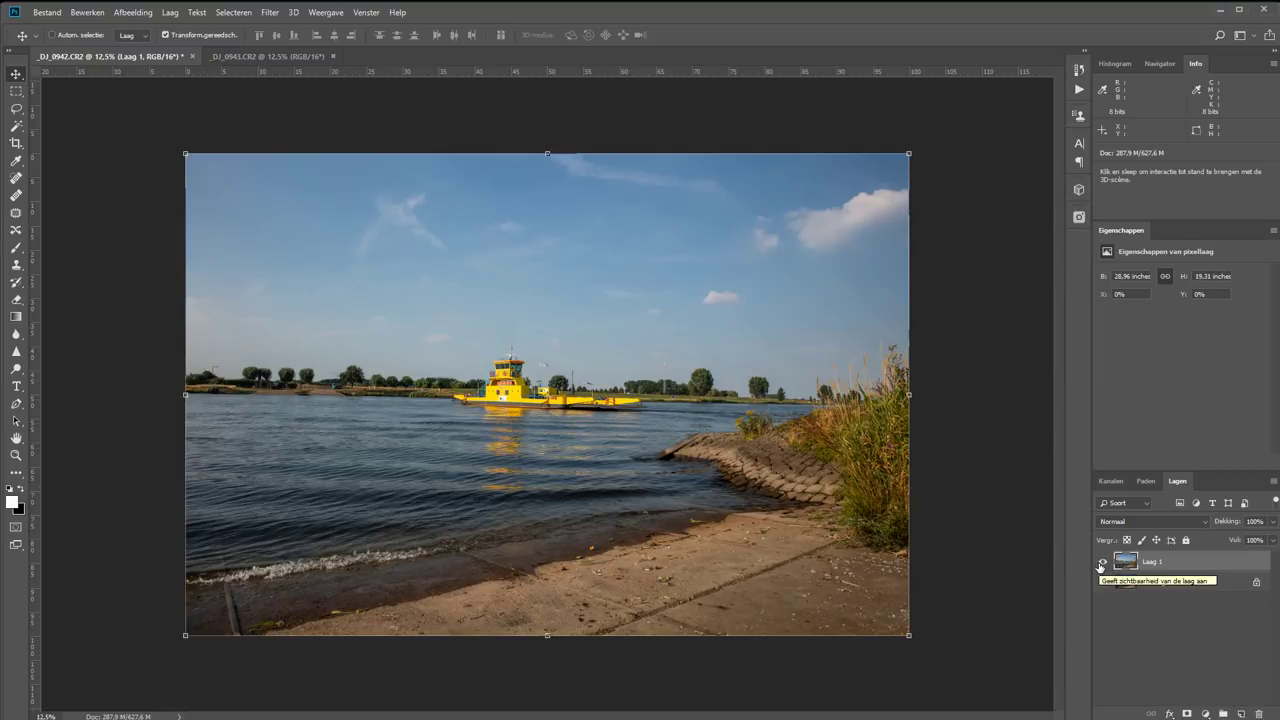
pyautogui.click(1103, 566)
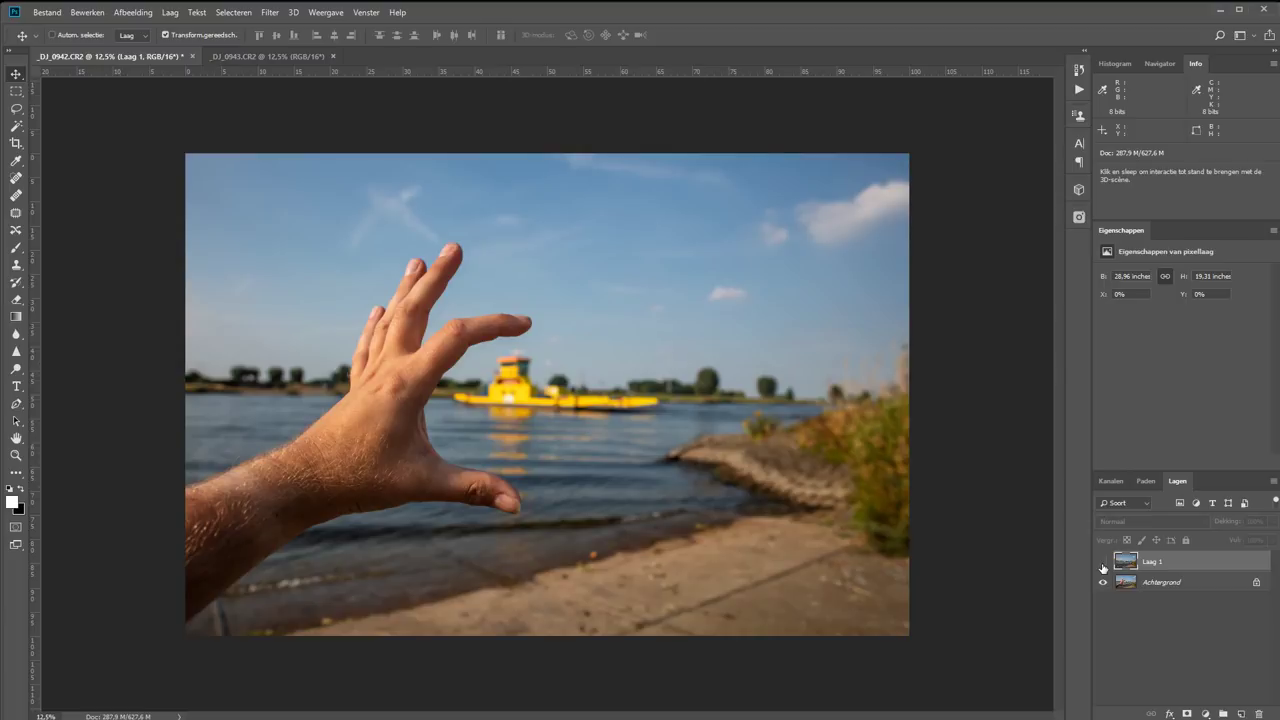
pyautogui.click(1103, 566)
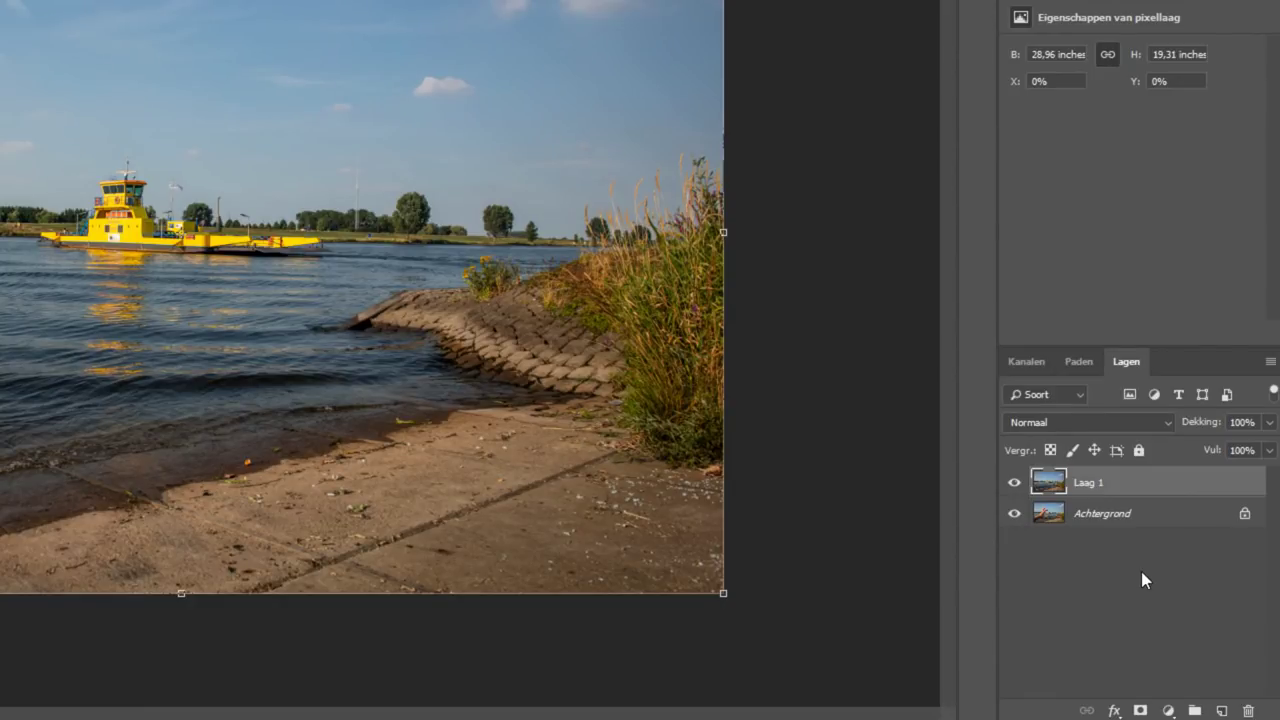
pyautogui.keyDown('shift'); pyautogui.click(1159, 522); pyautogui.keyUp('shift')
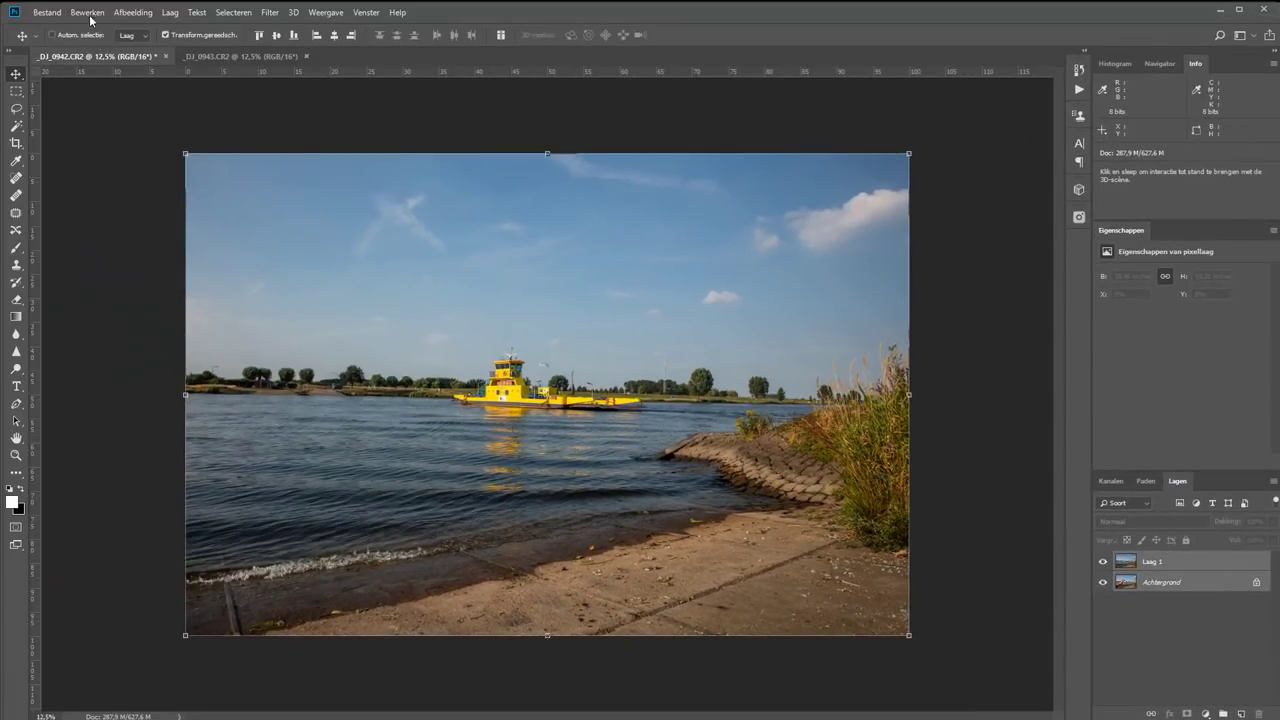
# Step: Auto-align Laag 1 and the background layer using Automatisch projection
pyautogui.click(89, 13)
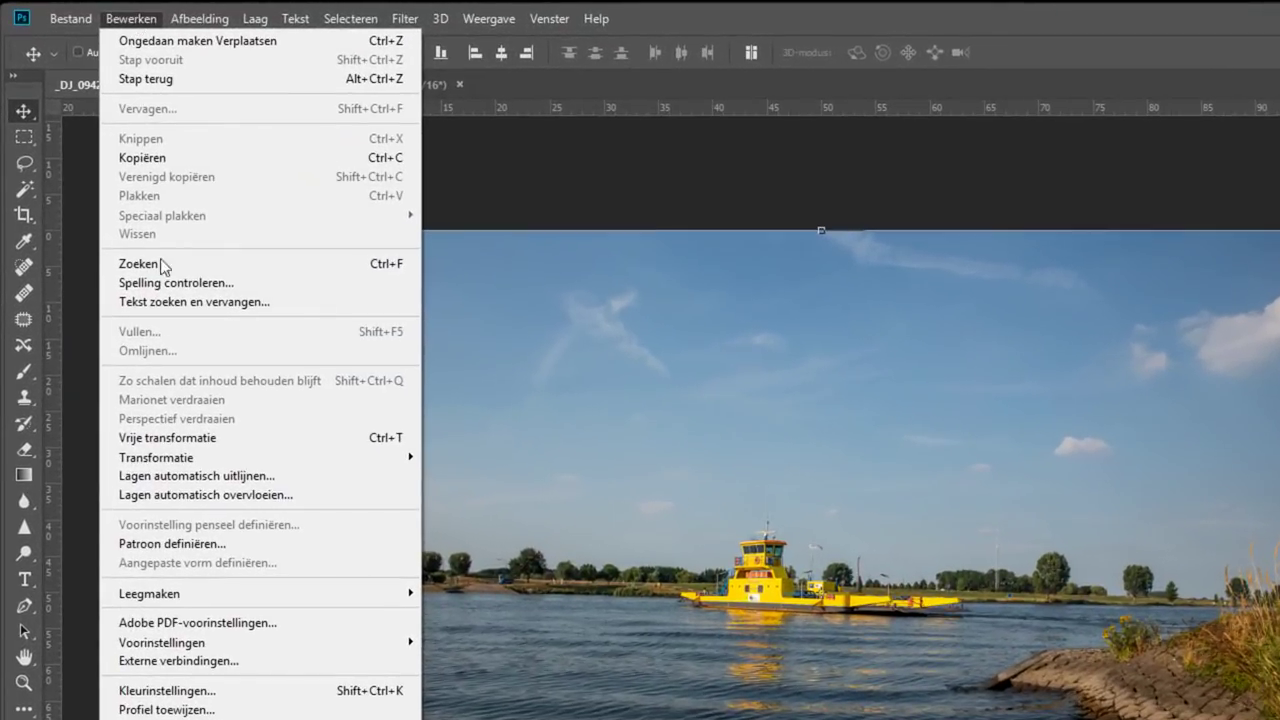
pyautogui.click(203, 475)
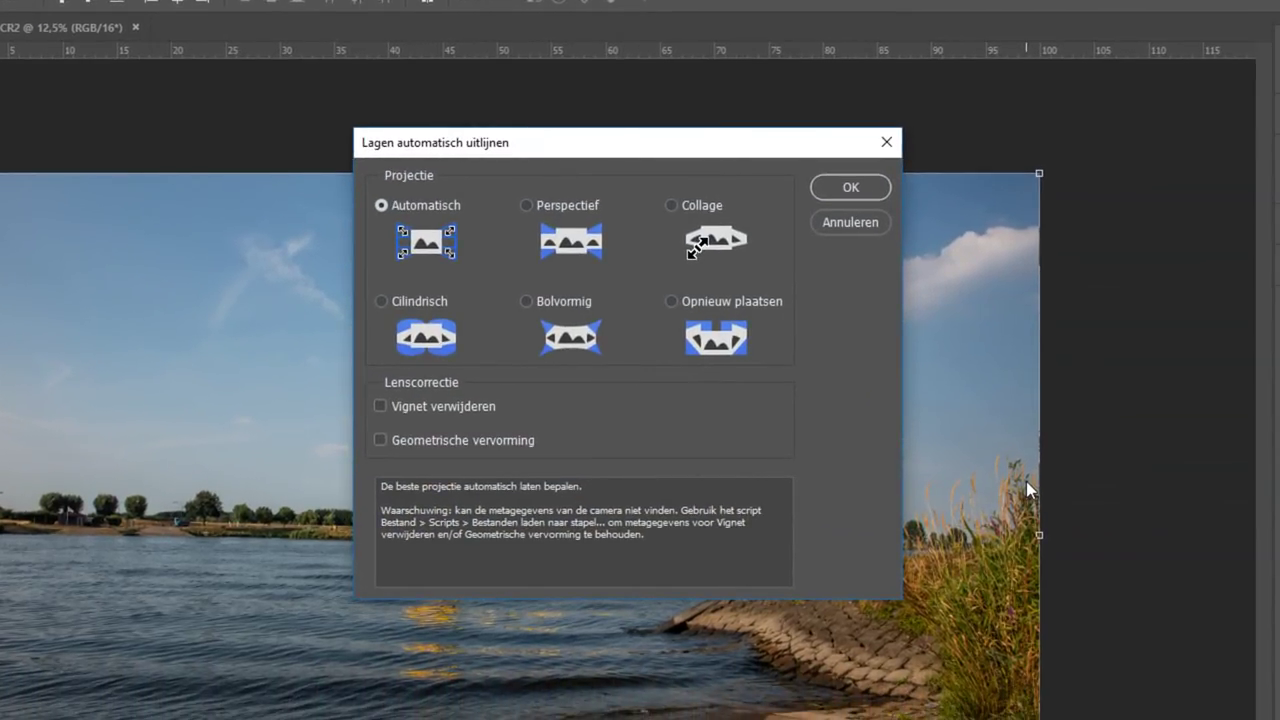
pyautogui.click(848, 190)
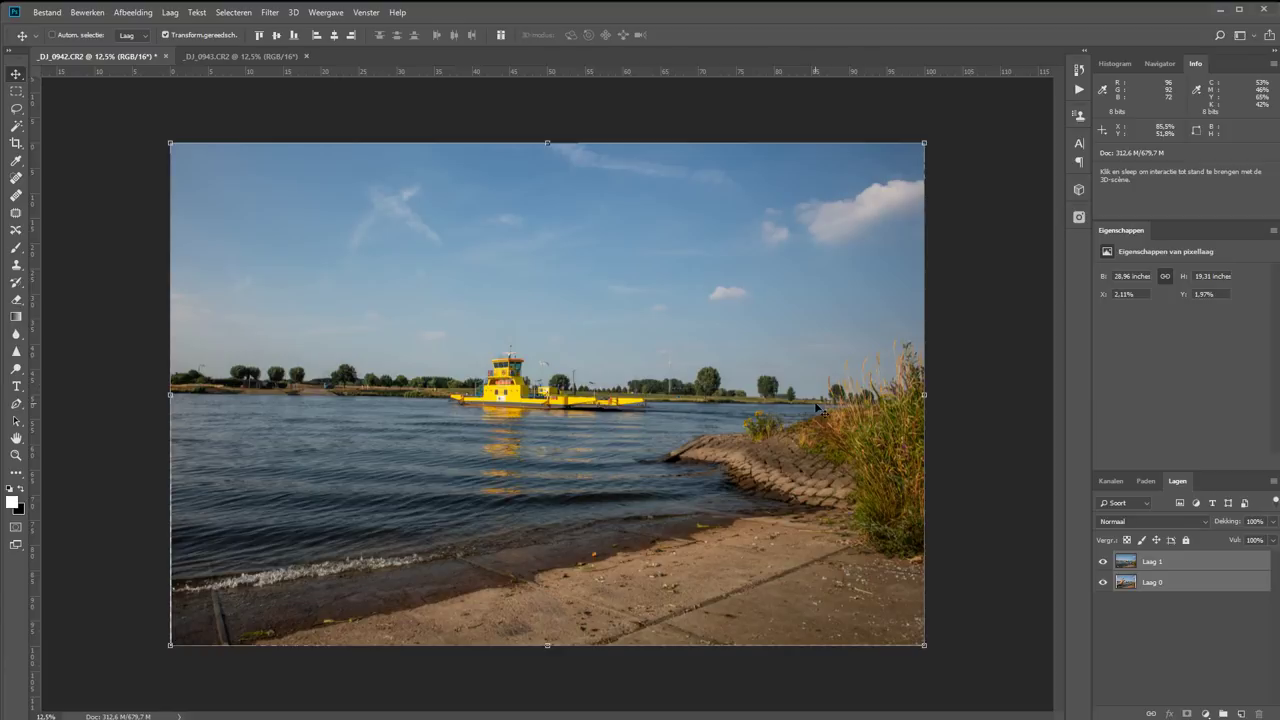
# Step: Toggle Laag 1 repeatedly to inspect the alignment and transparent edges, leaving it visible
pyautogui.click(1104, 566)
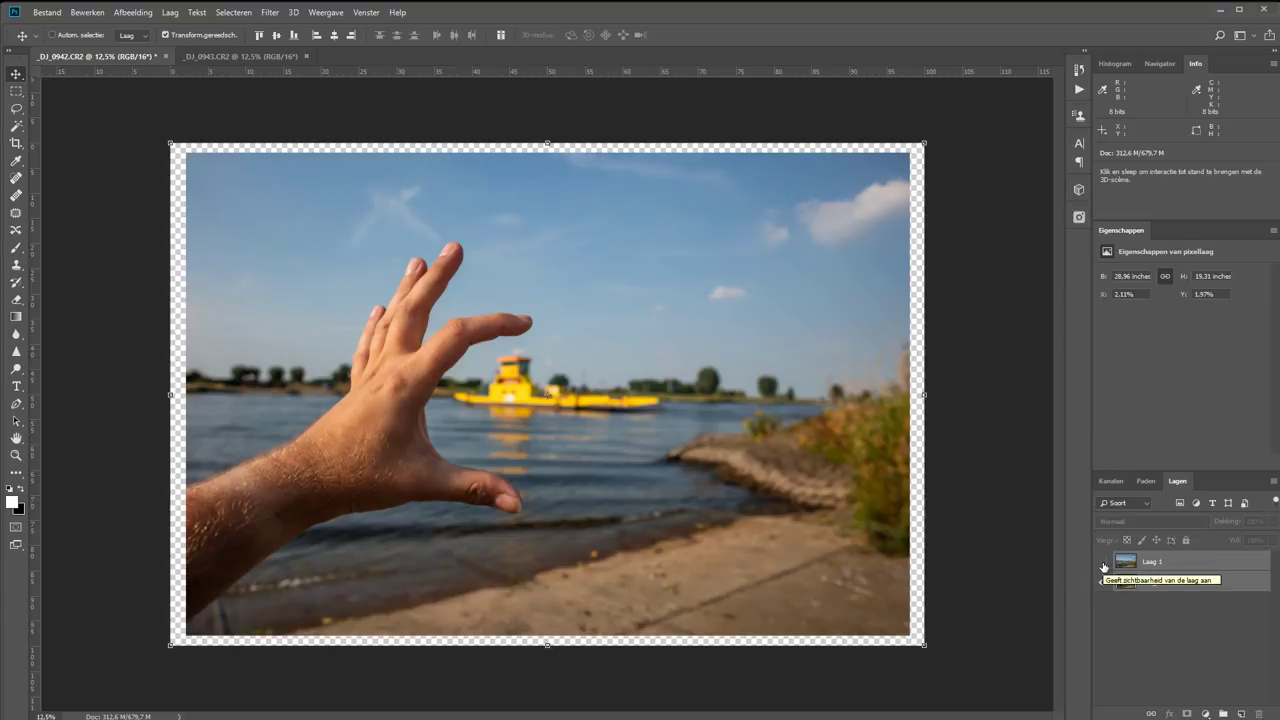
pyautogui.click(1104, 566)
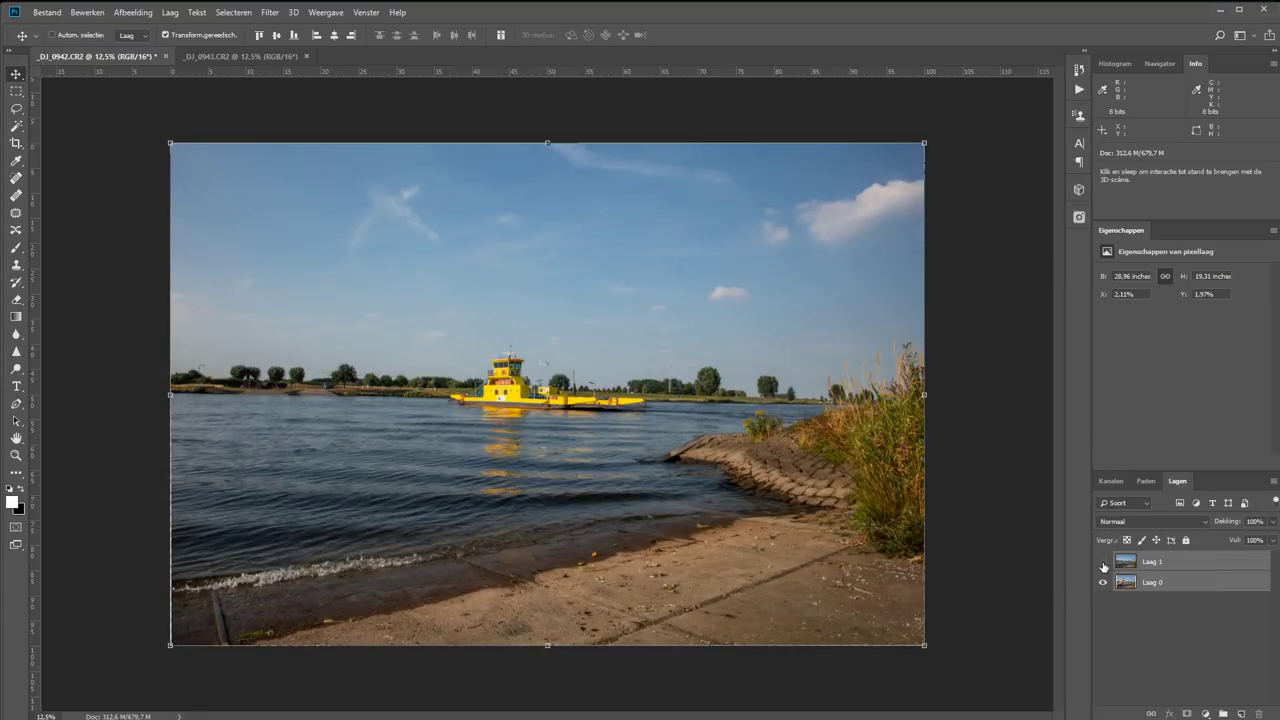
pyautogui.click(1104, 566)
pyautogui.click(1104, 566)
pyautogui.click(1104, 566)
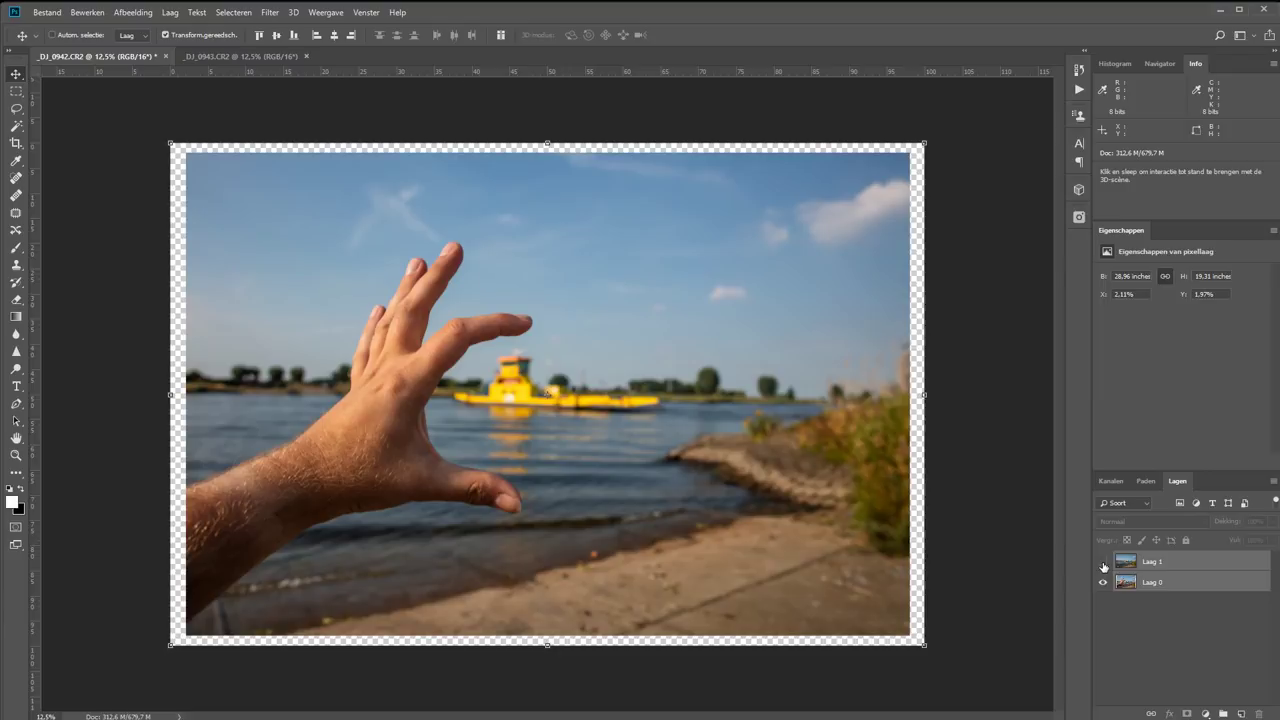
pyautogui.click(1104, 566)
pyautogui.click(1104, 566)
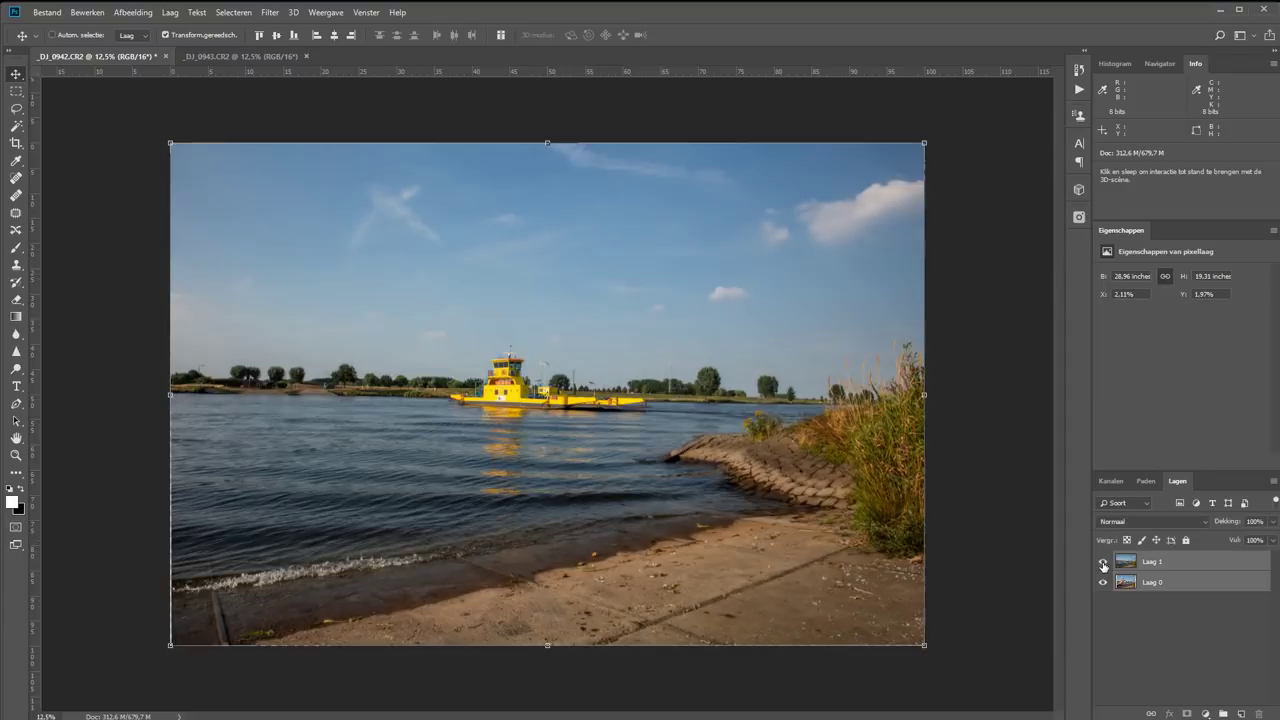
pyautogui.click(1104, 566)
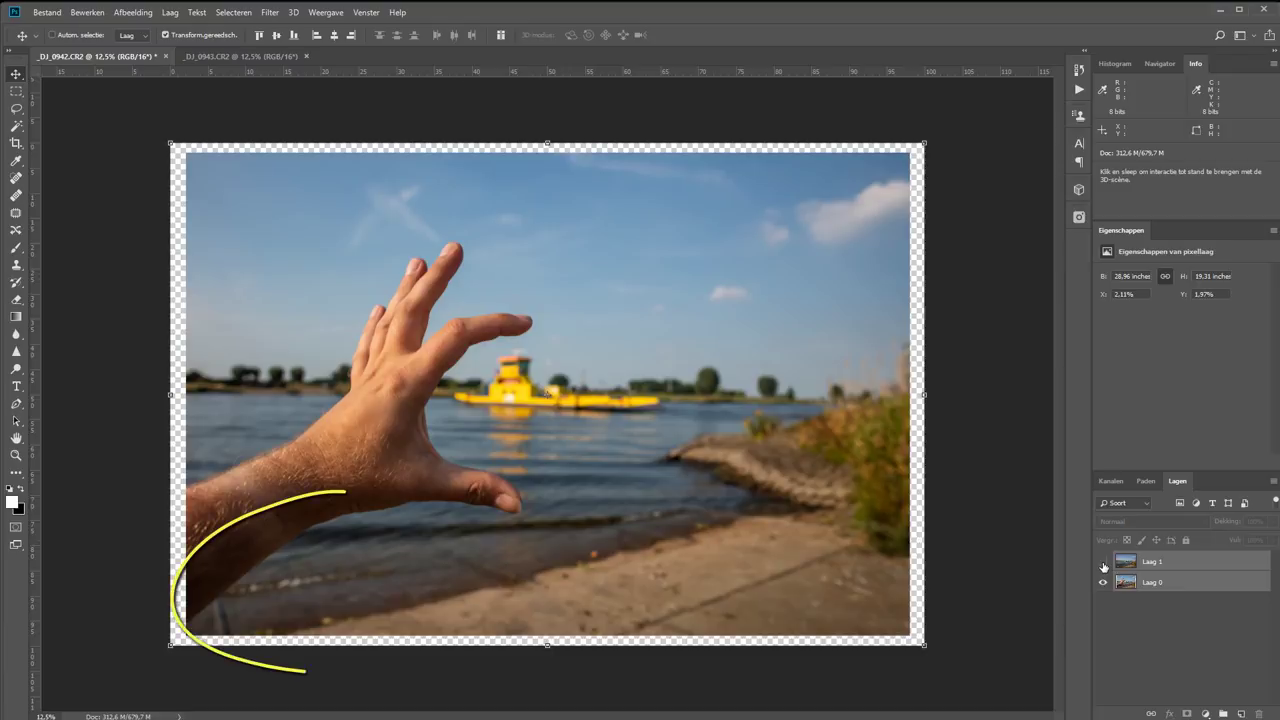
pyautogui.click(1104, 566)
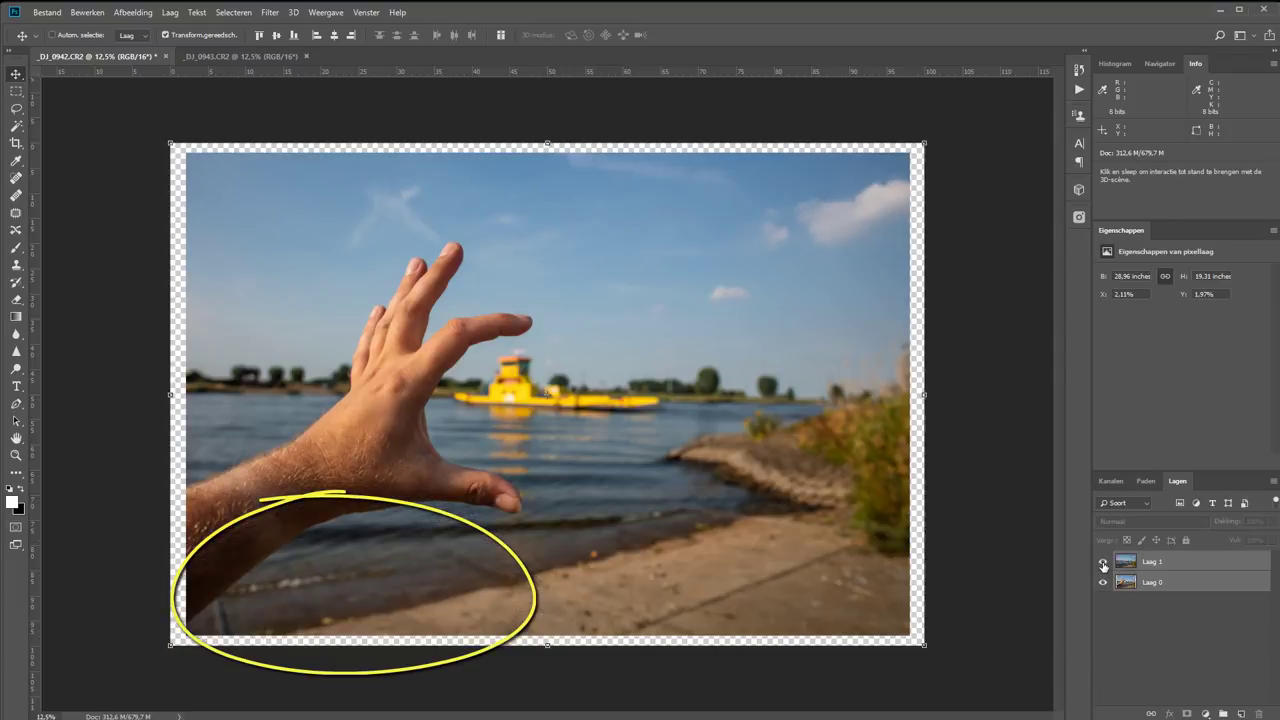
pyautogui.click(1104, 566)
pyautogui.hotkey('ctrl', 'alt', 'i')
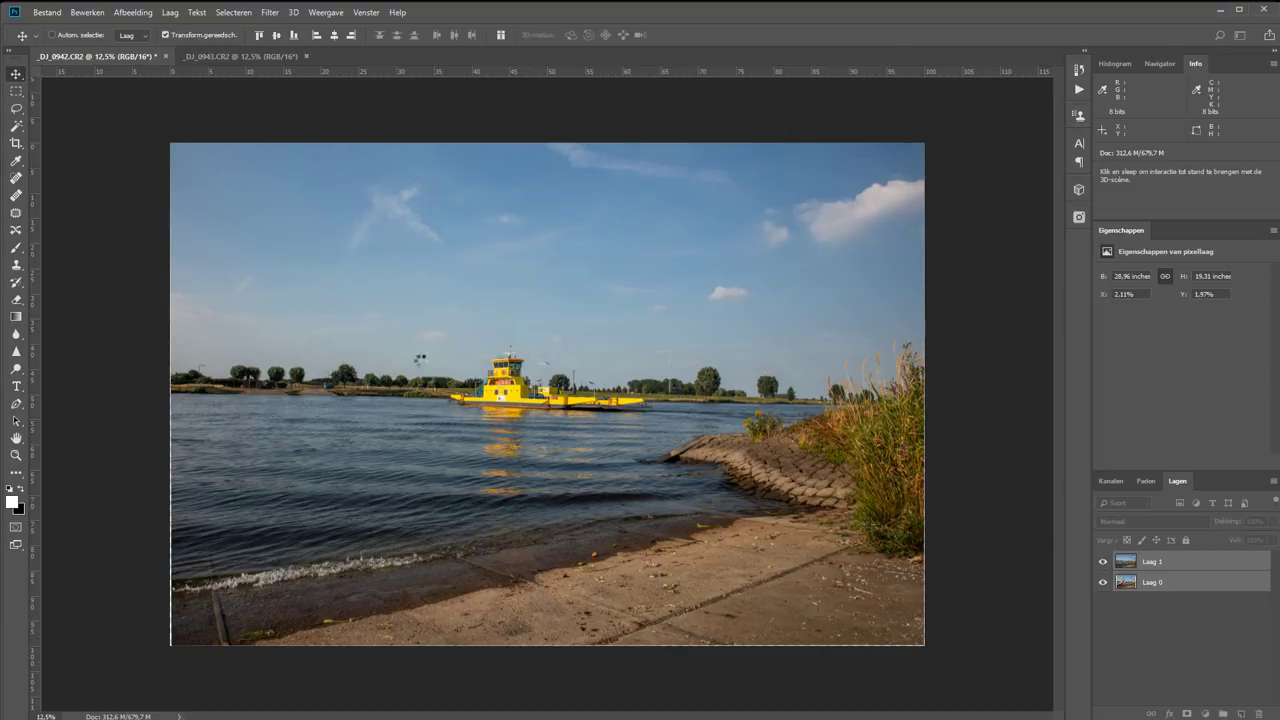
# Step: Confirm the smaller image size, then rotate Laag 1 about -1° and compare with the hand photo
pyautogui.hotkey('ctrl', '0')
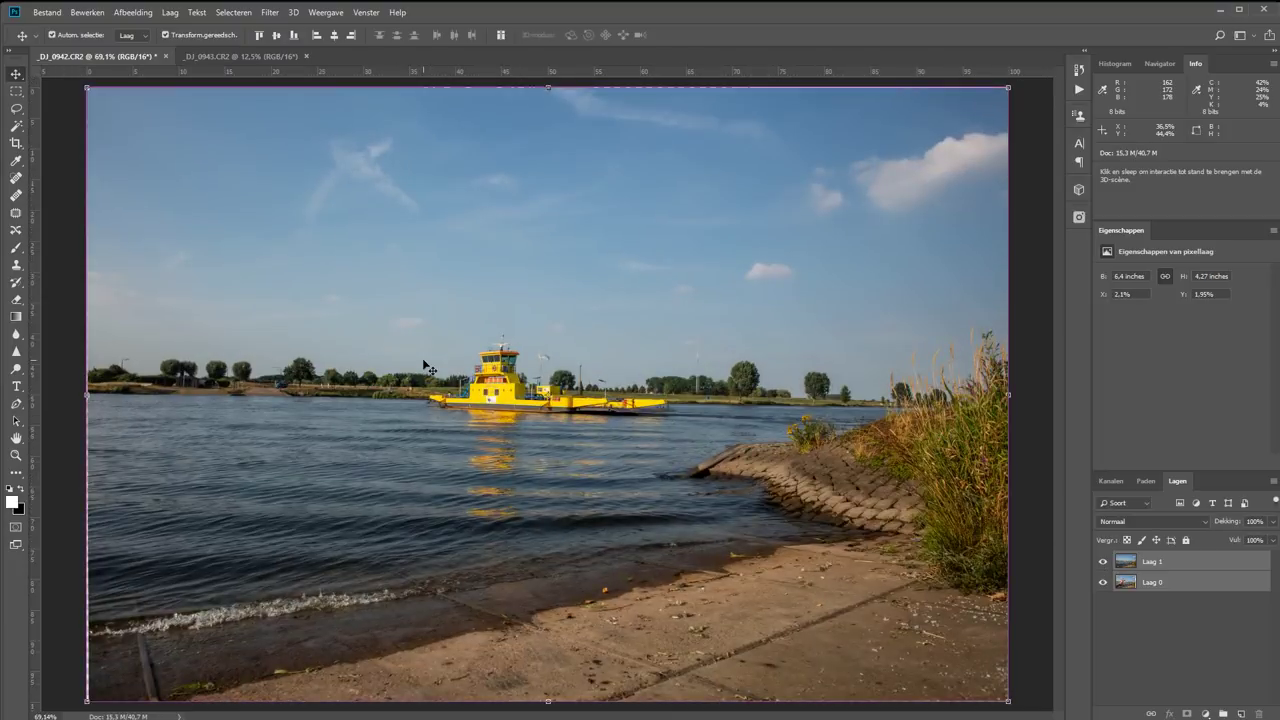
pyautogui.hotkey('ctrl', '-')
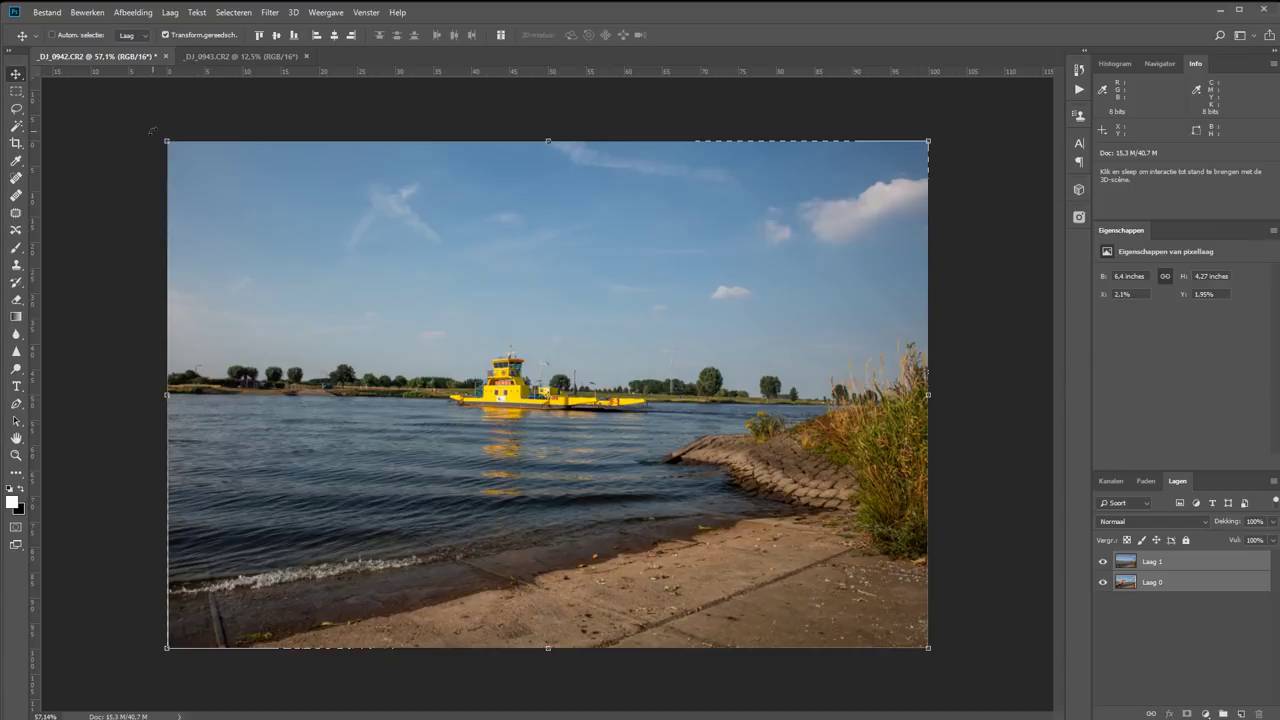
pyautogui.click(152, 130)
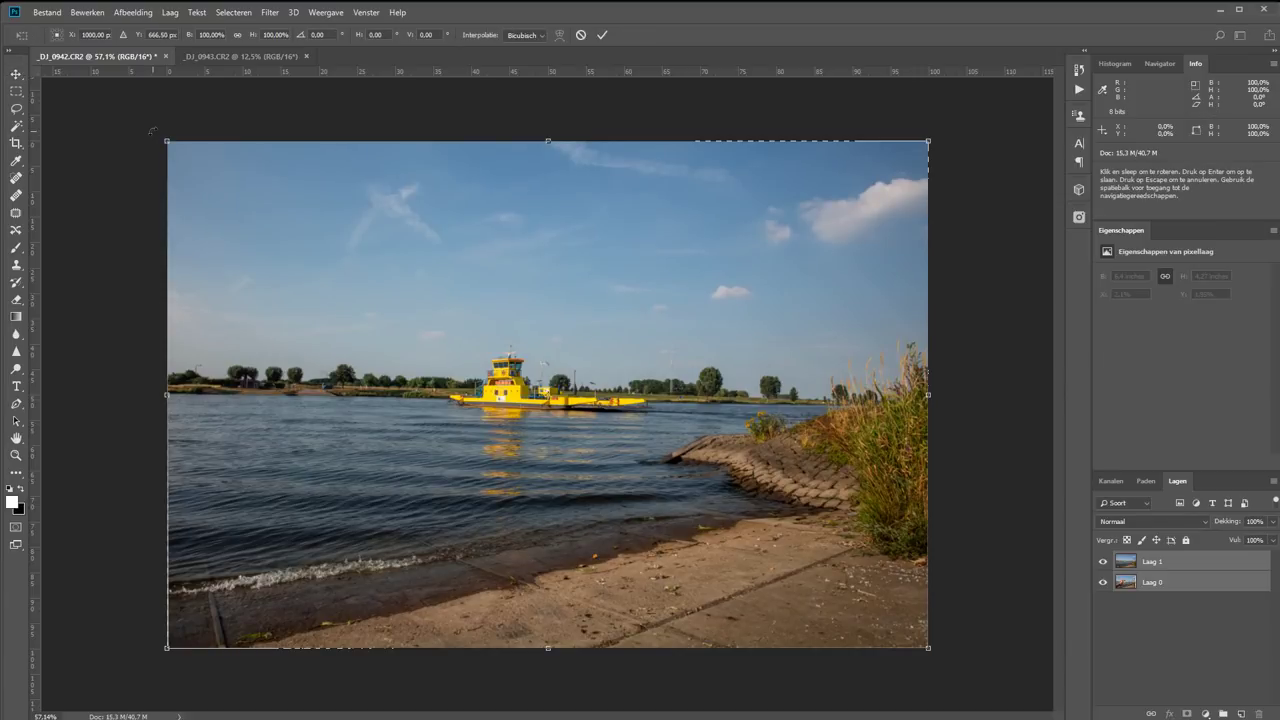
pyautogui.moveTo(152, 130); pyautogui.dragTo(145, 130)
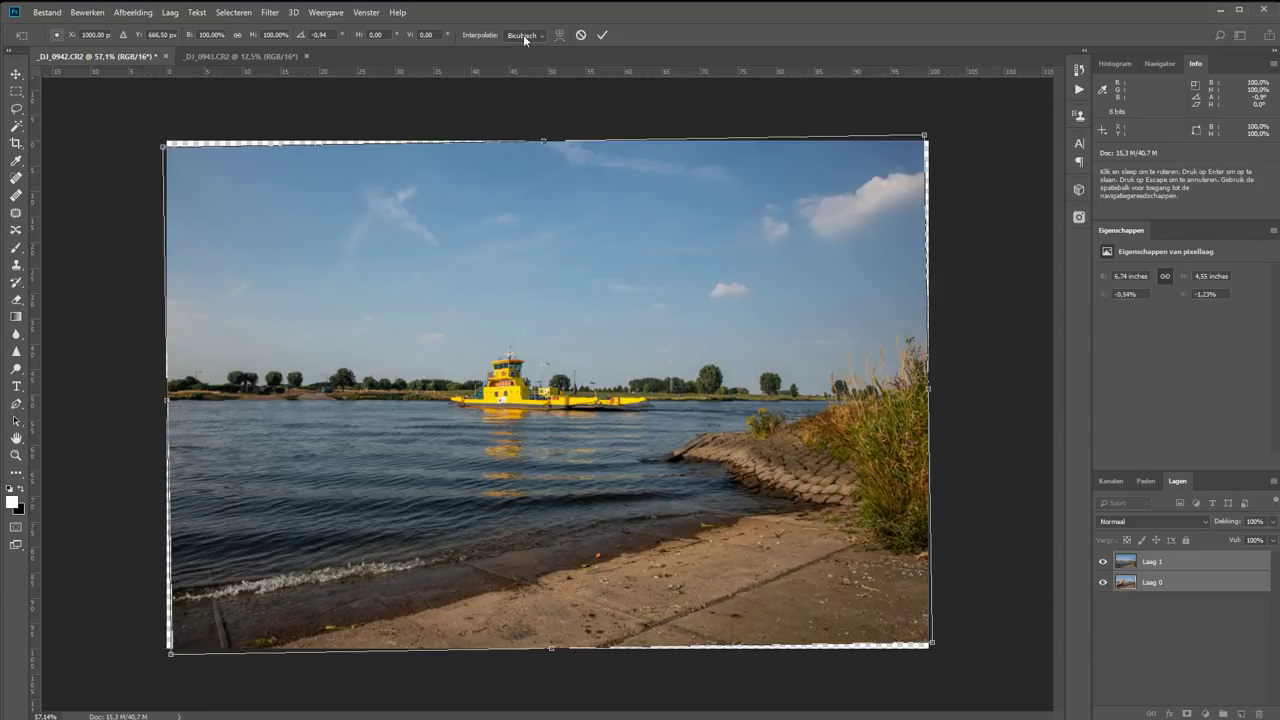
pyautogui.click(600, 36)
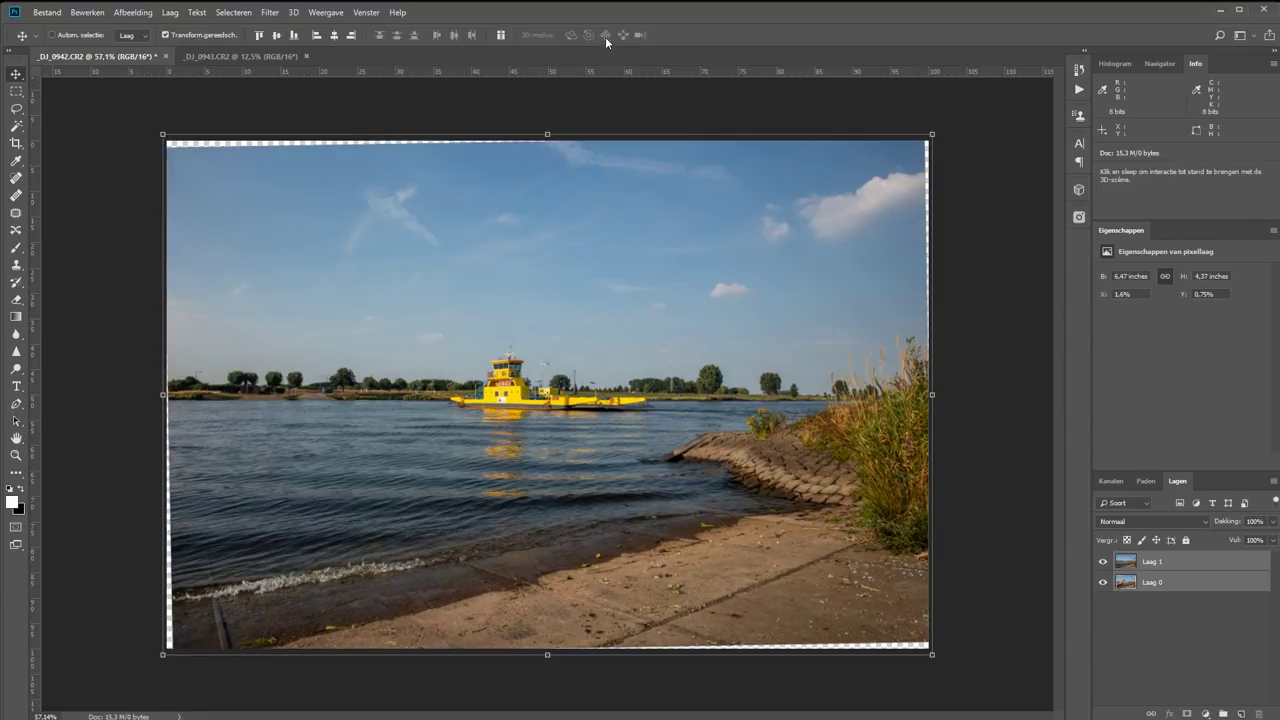
pyautogui.click(1103, 562)
pyautogui.click(1103, 562)
# Step: Draw a fixed-ratio rectangular selection just inside the transparent edges
pyautogui.press('m')
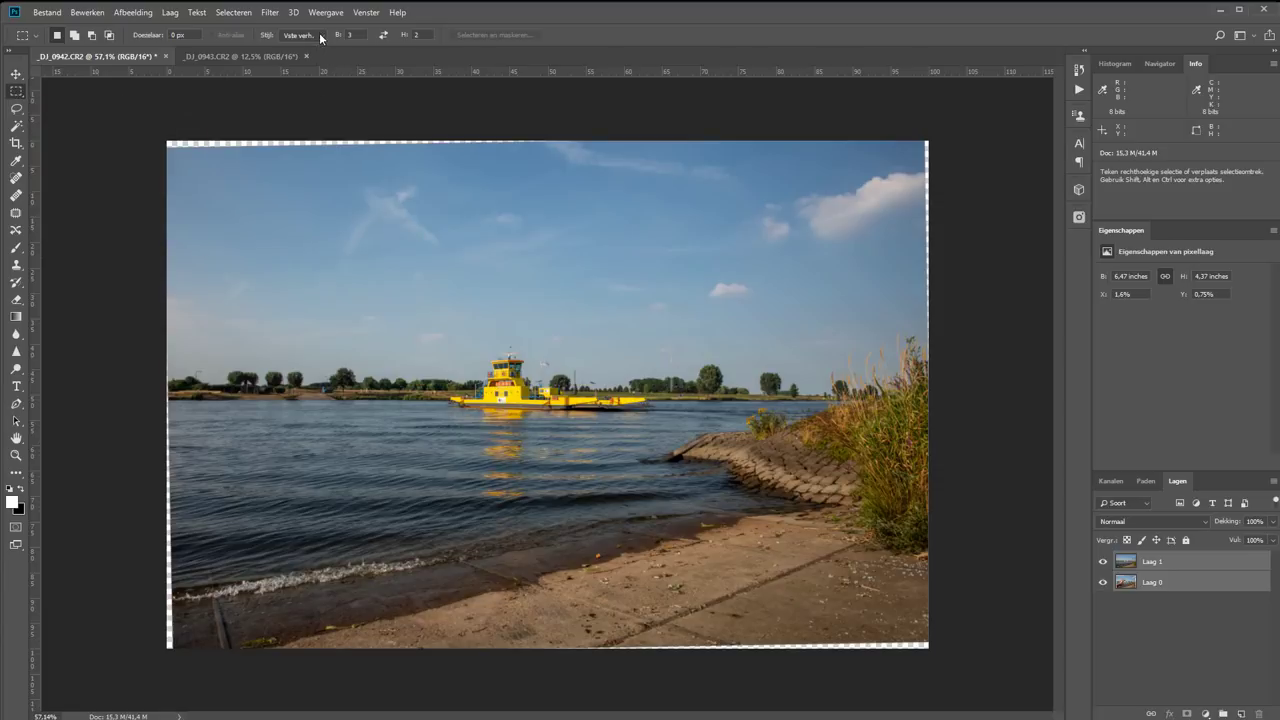
pyautogui.click(320, 37)
pyautogui.click(680, 40)
pyautogui.moveTo(198, 167); pyautogui.dragTo(888, 626)
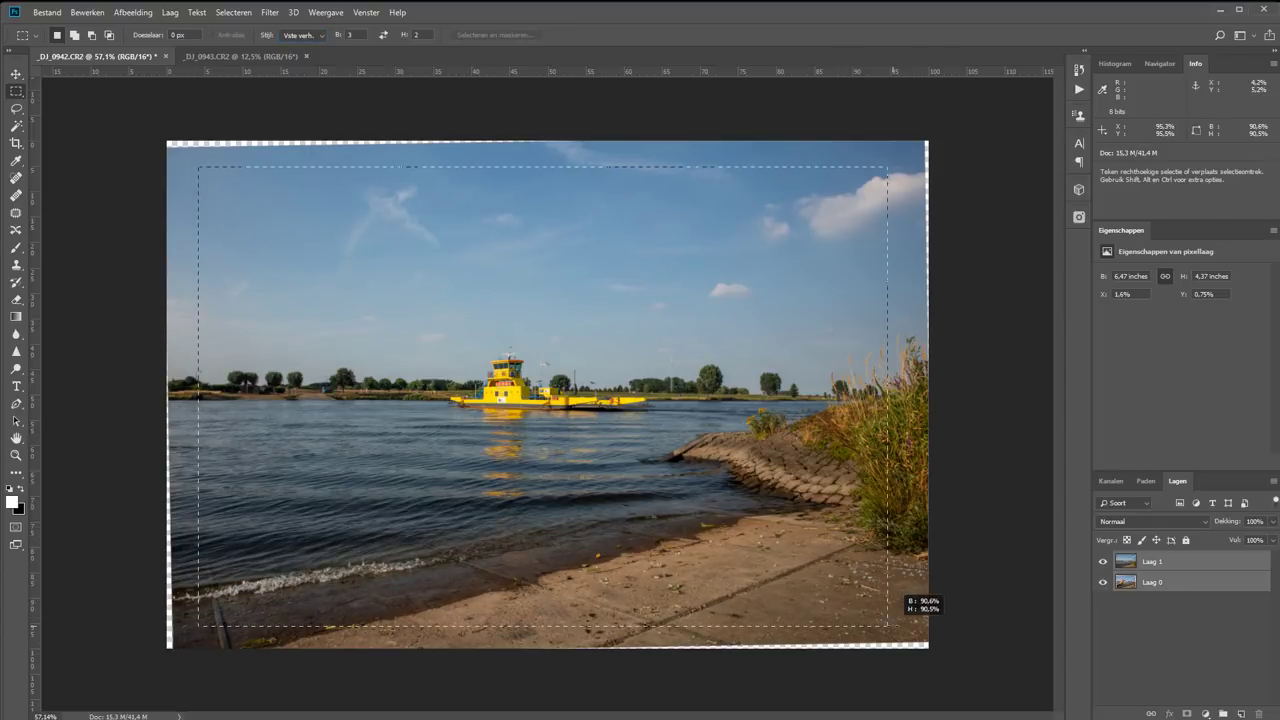
pyautogui.moveTo(888, 626); pyautogui.dragTo(851, 602)
pyautogui.moveTo(702, 545); pyautogui.dragTo(709, 555)
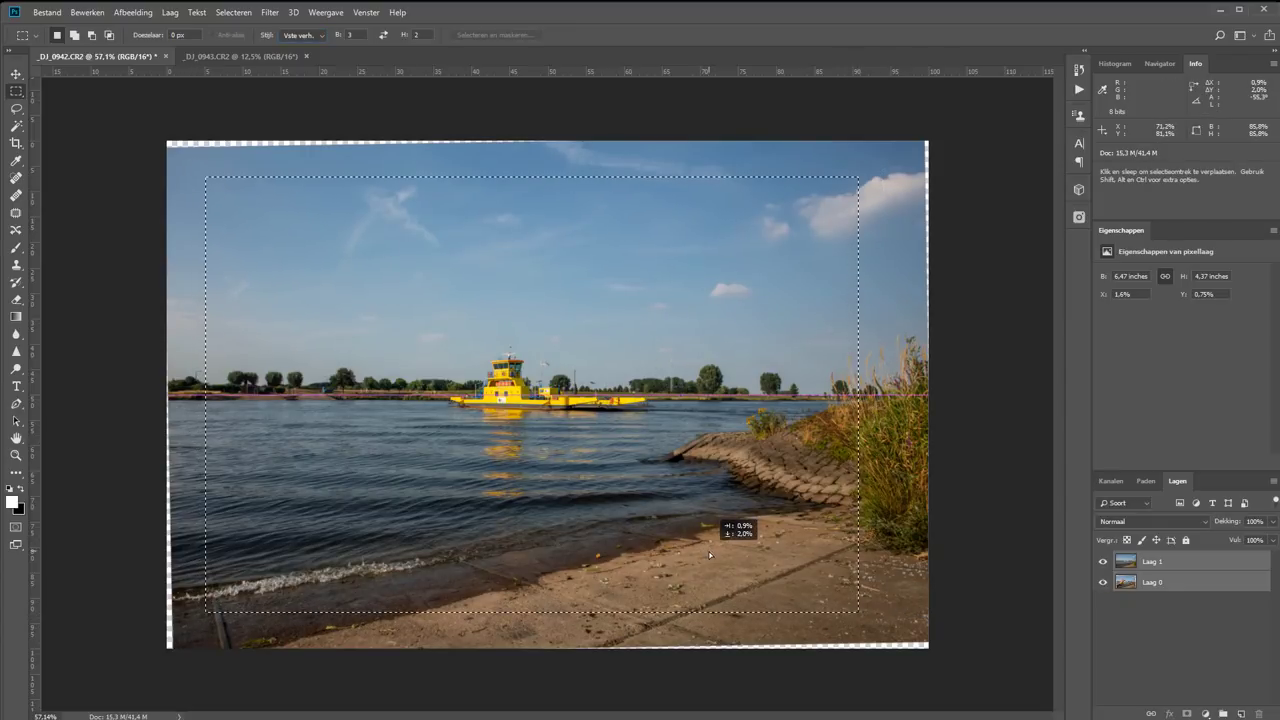
# Step: Check the selection against the hand photo and crop the image to it
pyautogui.click(1104, 563)
pyautogui.click(1104, 563)
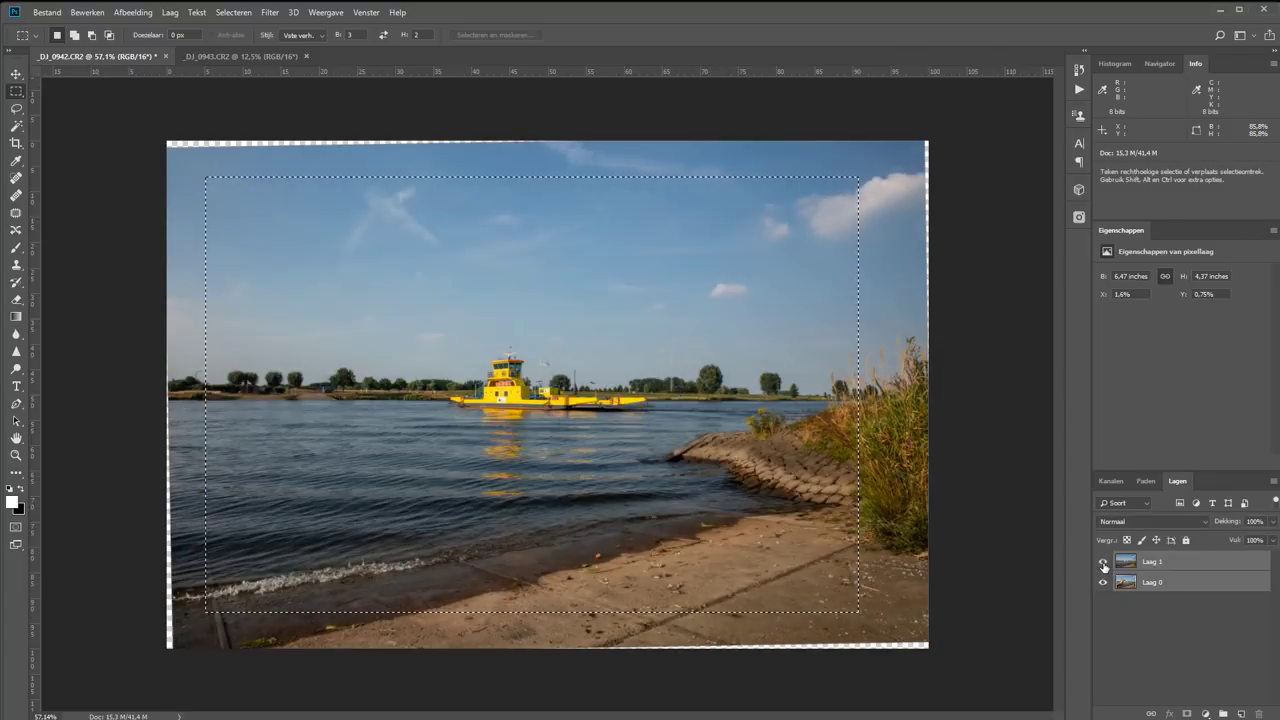
pyautogui.click(130, 14)
pyautogui.click(154, 151)
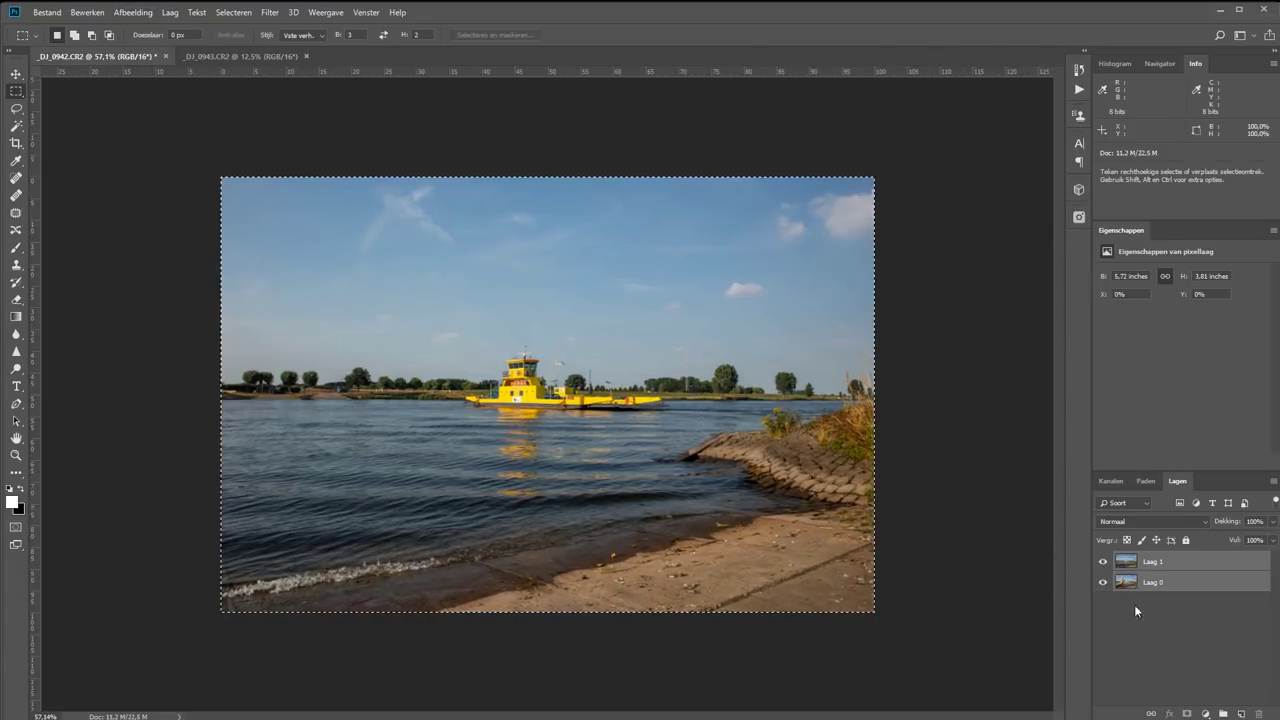
# Step: Hide Laag 1, zoom in on the hand and ferry, and add empty Laag 2
pyautogui.click(1103, 562)
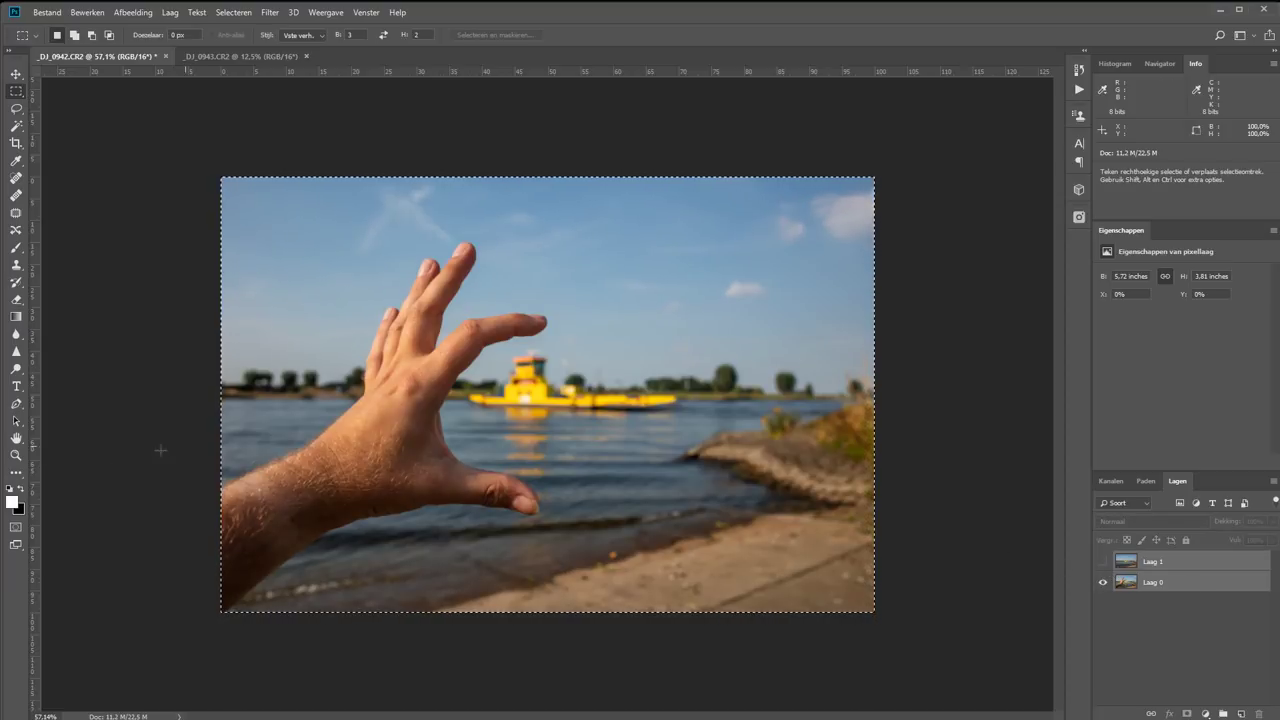
pyautogui.click(16, 455)
pyautogui.moveTo(354, 263); pyautogui.dragTo(745, 585)
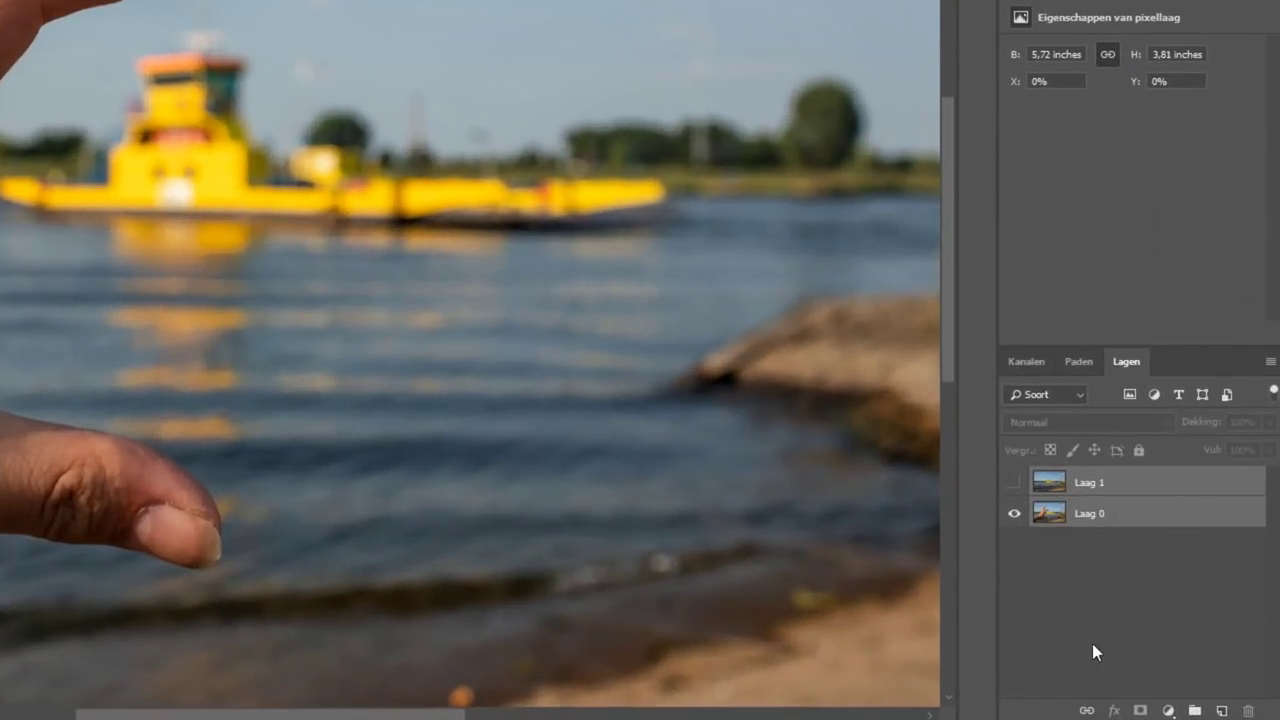
pyautogui.click(1222, 711)
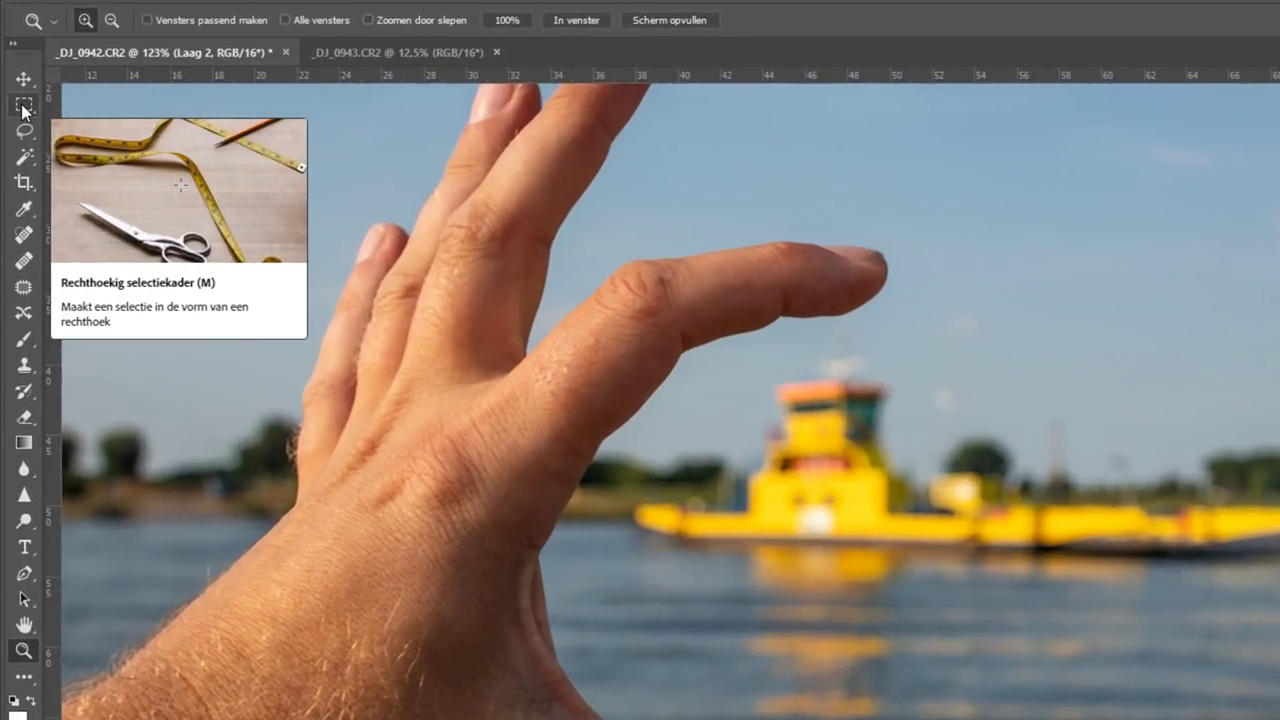
# Step: Draw a Normaal-style elliptical circle between thumb and fingertip around the ferry, then reset colours
pyautogui.click(23, 105)
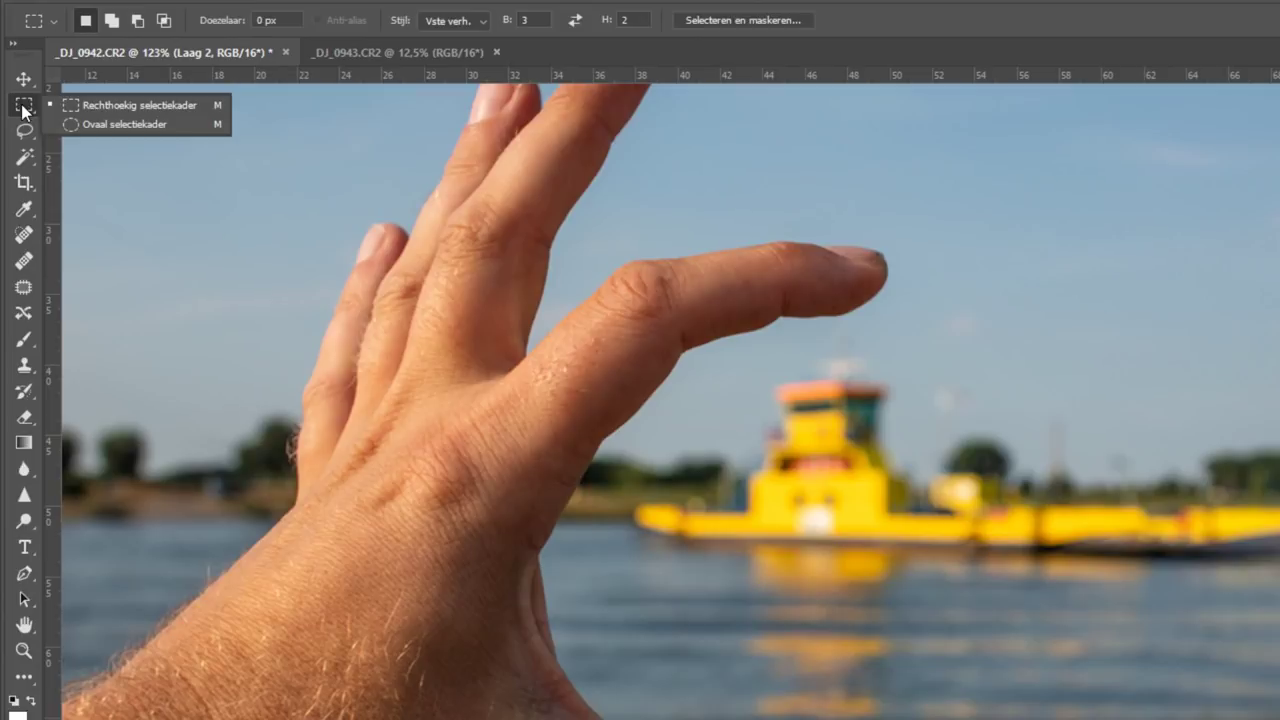
pyautogui.click(102, 125)
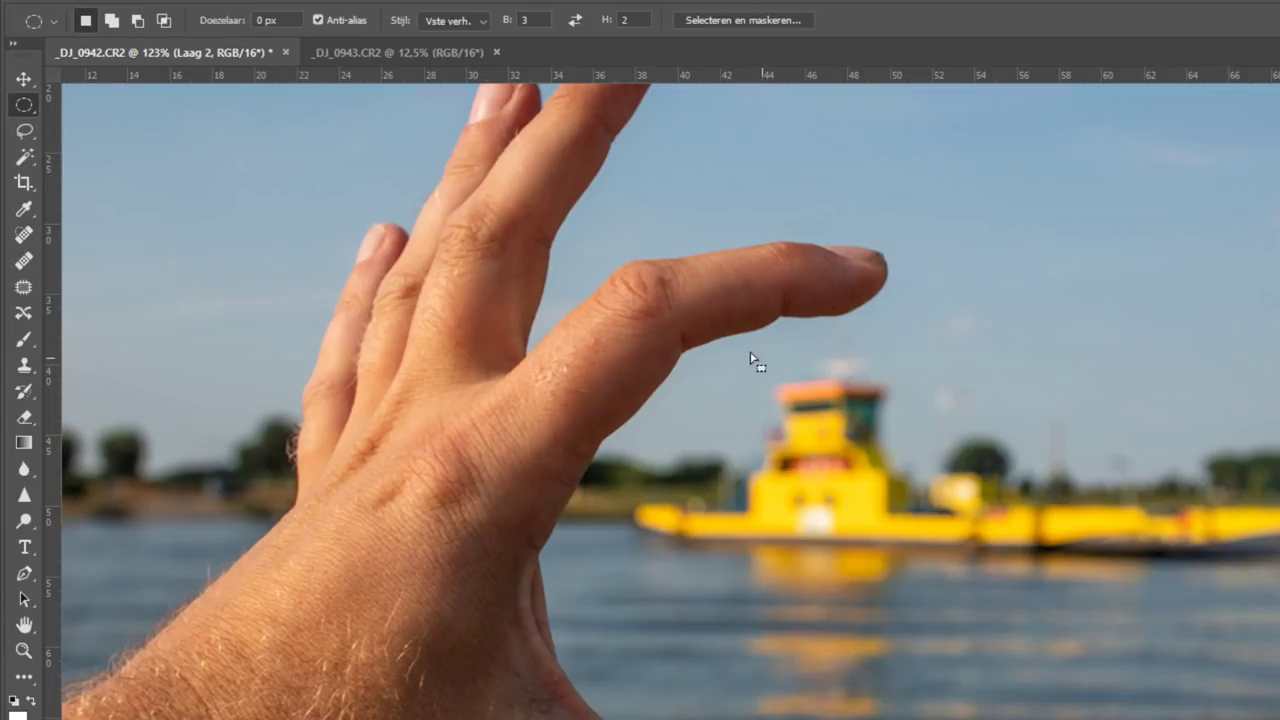
pyautogui.click(464, 23)
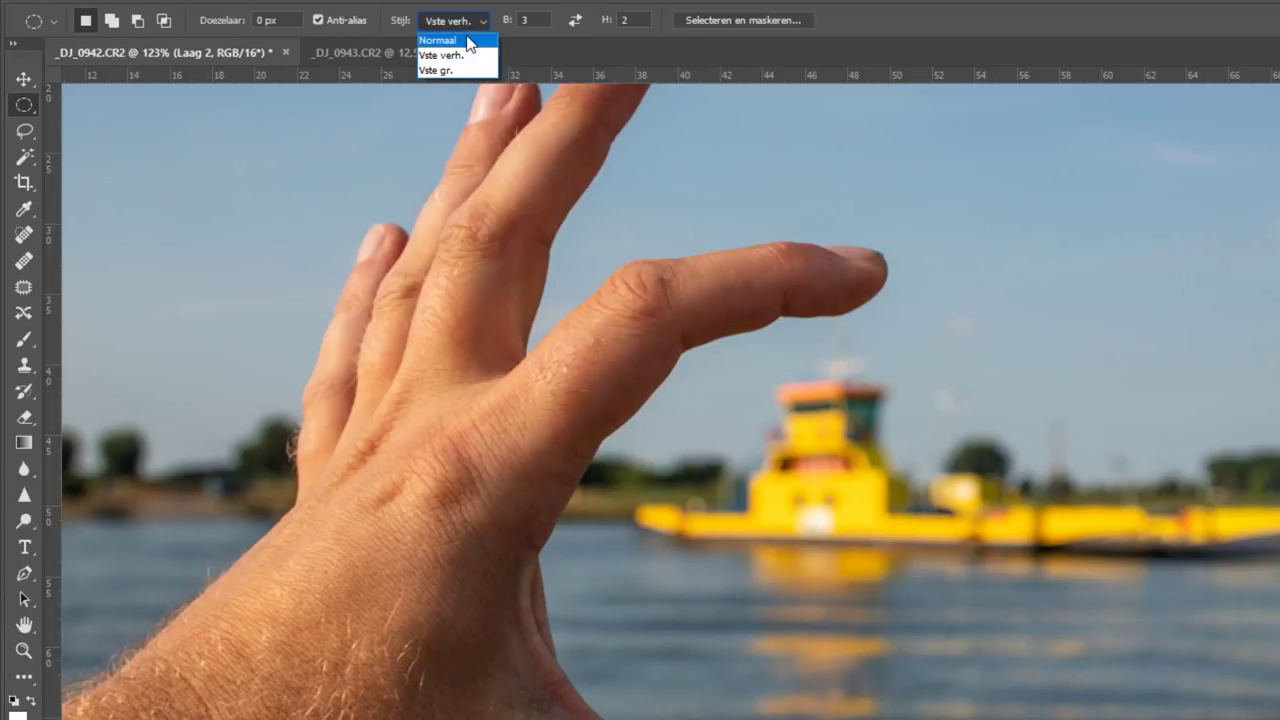
pyautogui.click(466, 40)
pyautogui.moveTo(412, 230)
pyautogui.mouseDown()
pyautogui.moveTo(728, 601)
pyautogui.moveTo(667, 449)
pyautogui.moveTo(792, 466)
pyautogui.moveTo(781, 506)
pyautogui.moveTo(680, 558)
pyautogui.moveTo(698, 638)
pyautogui.moveTo(790, 473)
pyautogui.moveTo(898, 483)
pyautogui.moveTo(891, 507)
pyautogui.moveTo(736, 450)
pyautogui.moveTo(590, 560)
pyautogui.moveTo(690, 590)
pyautogui.moveTo(650, 470)
pyautogui.moveTo(690, 490)
pyautogui.moveTo(644, 487)
pyautogui.moveTo(728, 538)
pyautogui.mouseUp()
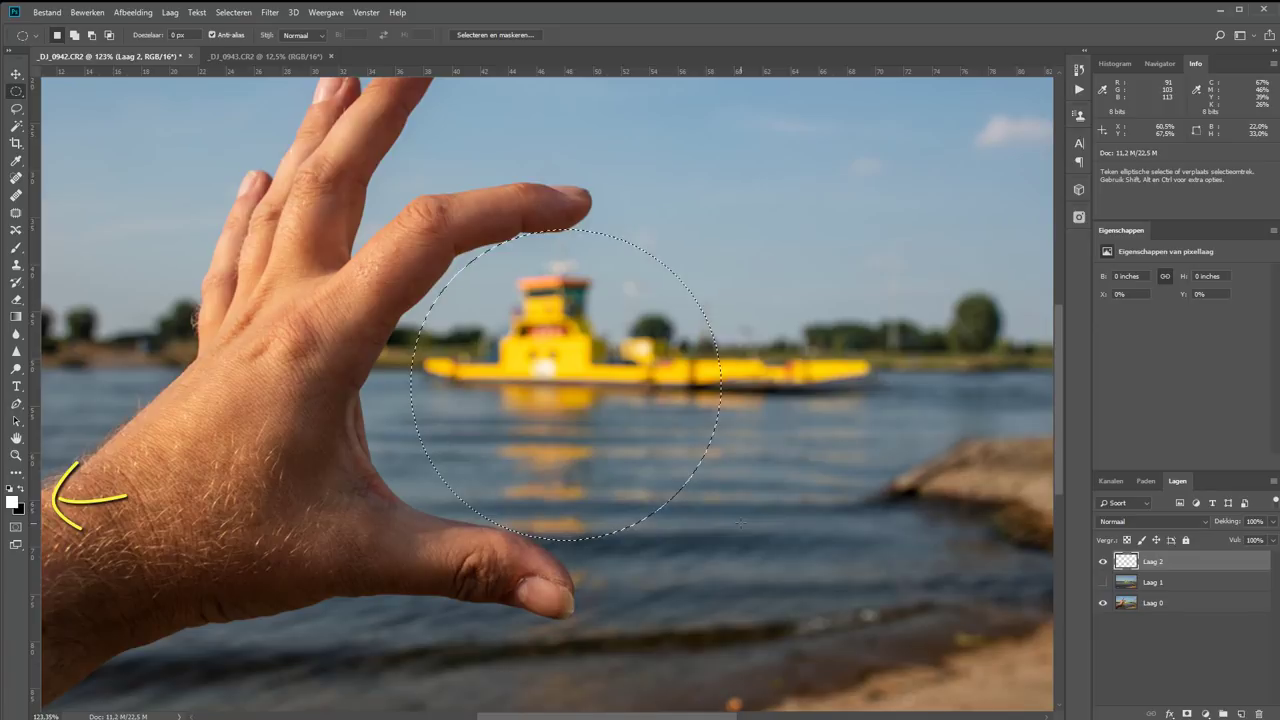
pyautogui.press('d')
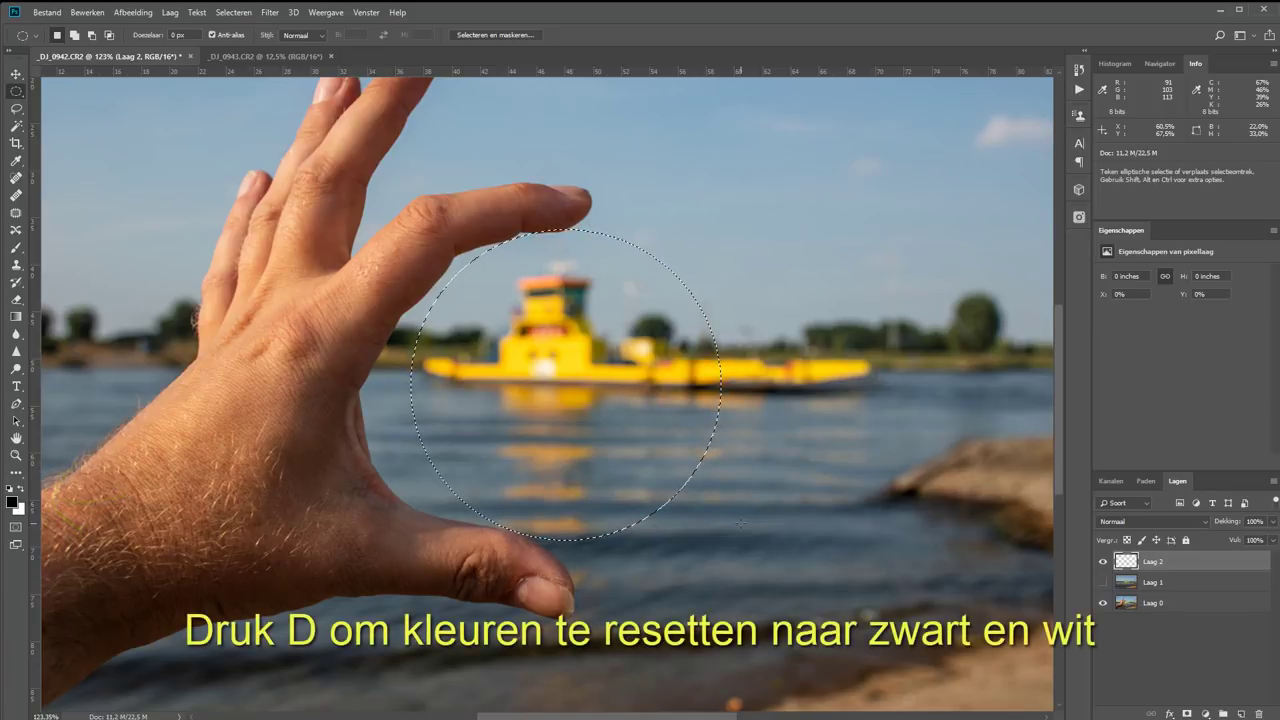
# Step: Fill the circular selection on Laag 2 with solid white and deselect it
pyautogui.press('x')
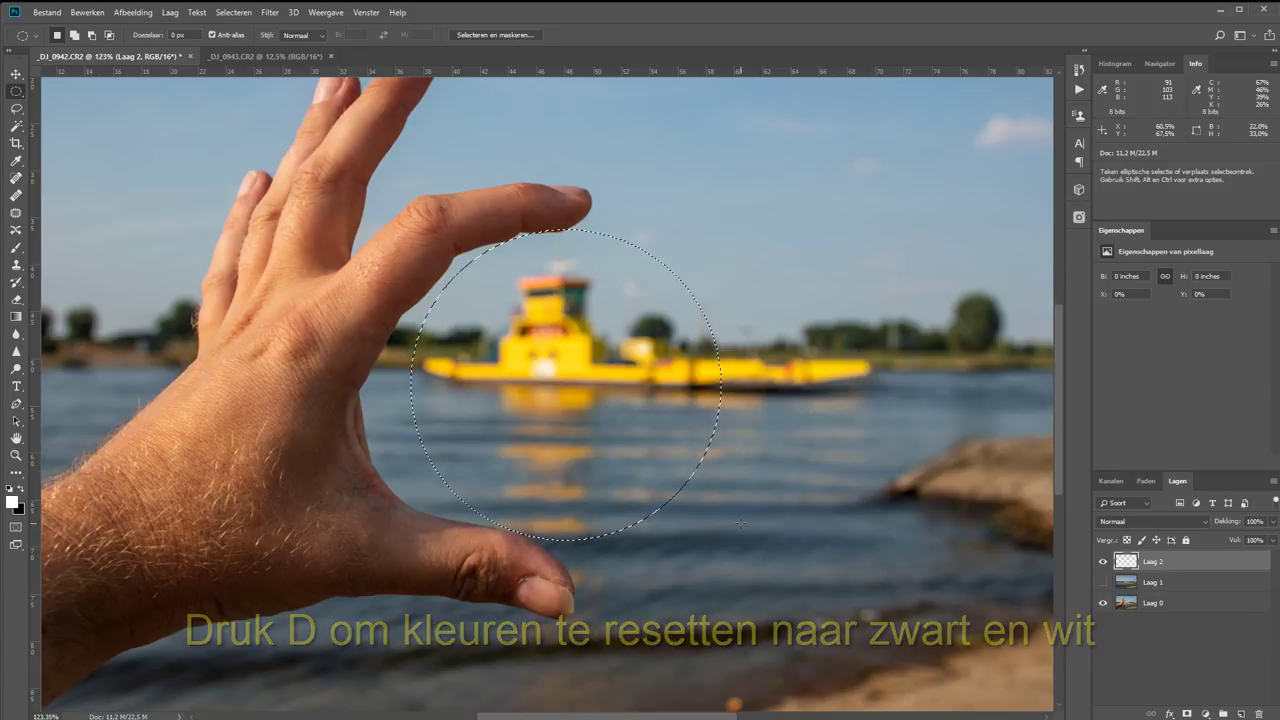
pyautogui.press('x')
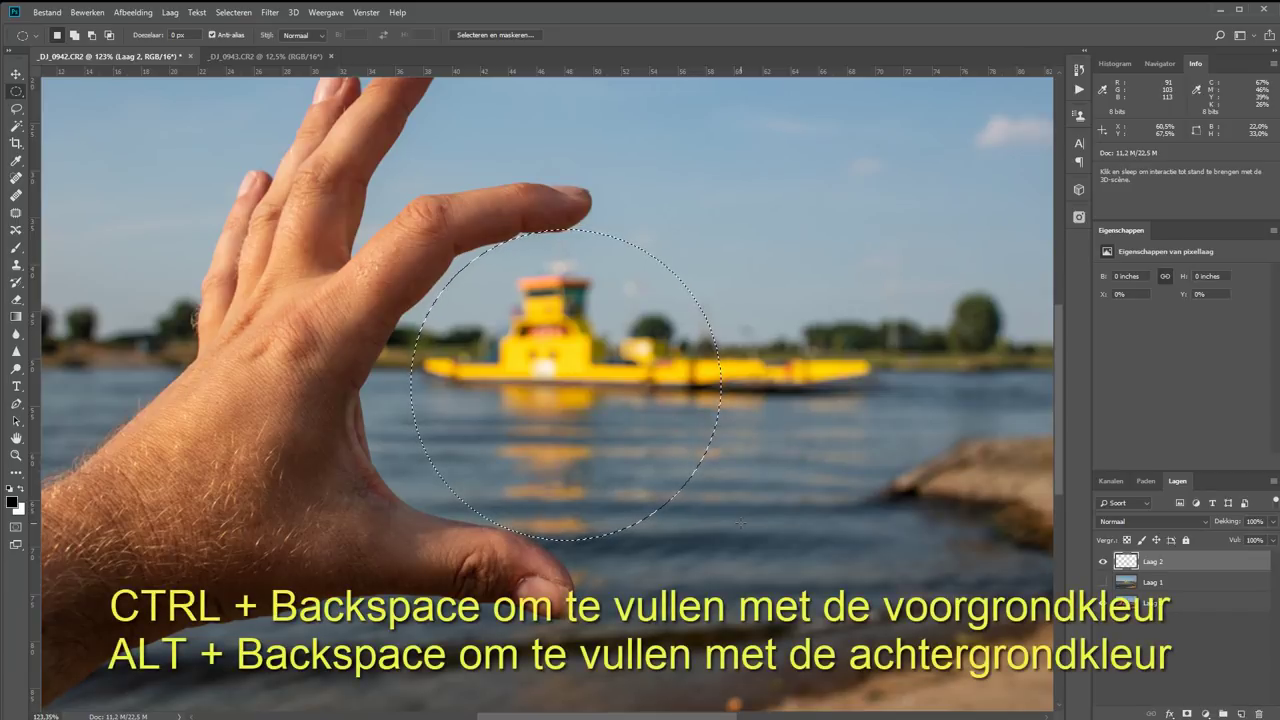
pyautogui.hotkey('alt', 'BackSpace')
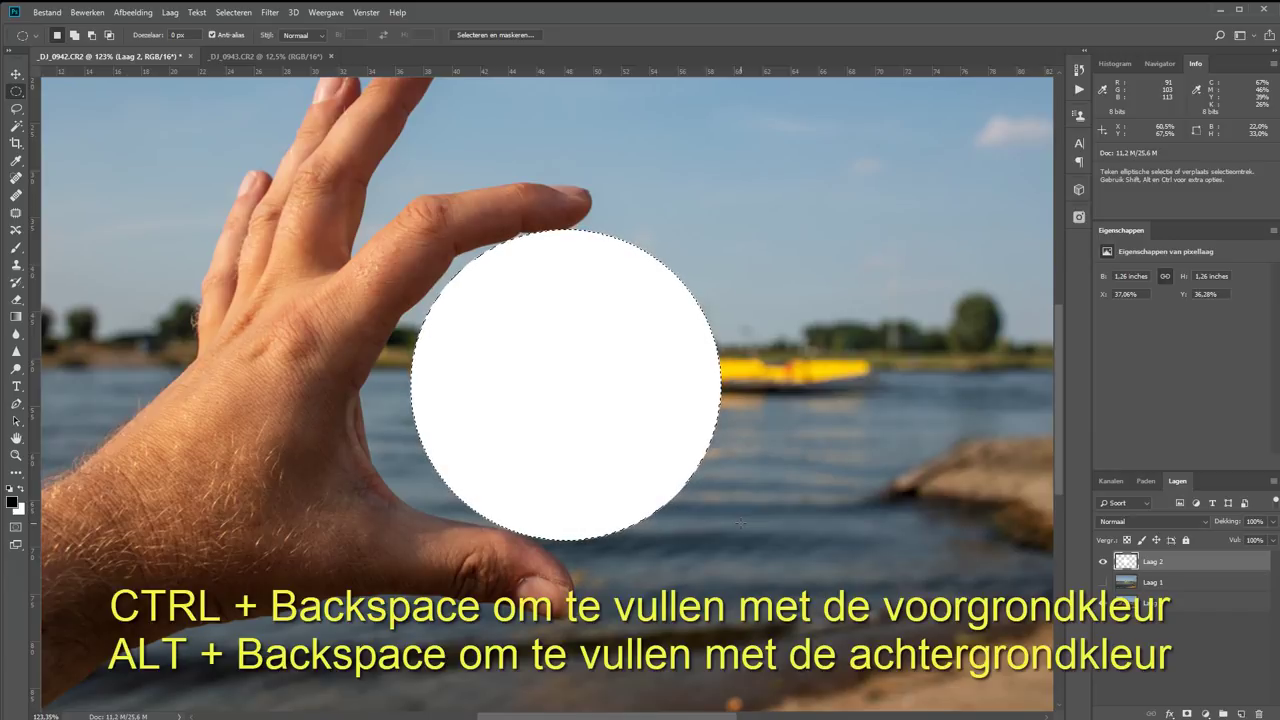
pyautogui.hotkey('ctrl', 'd')
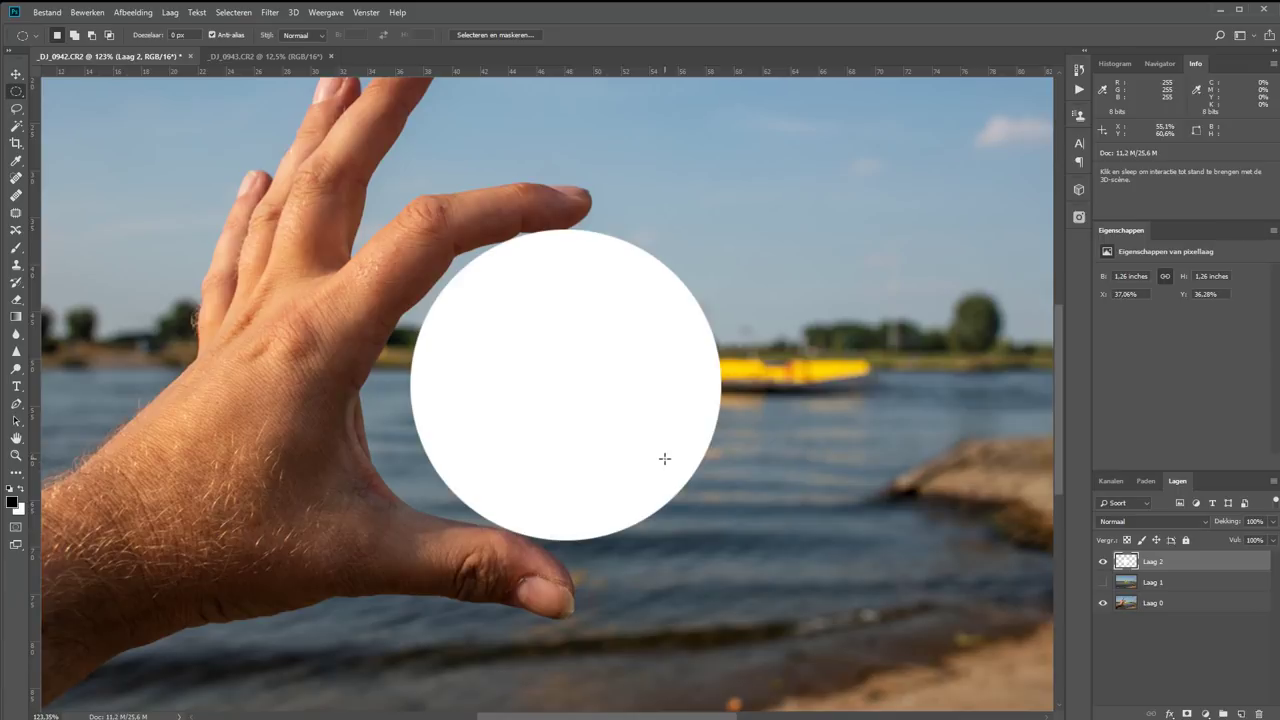
pyautogui.hotkey('ctrl', 't')
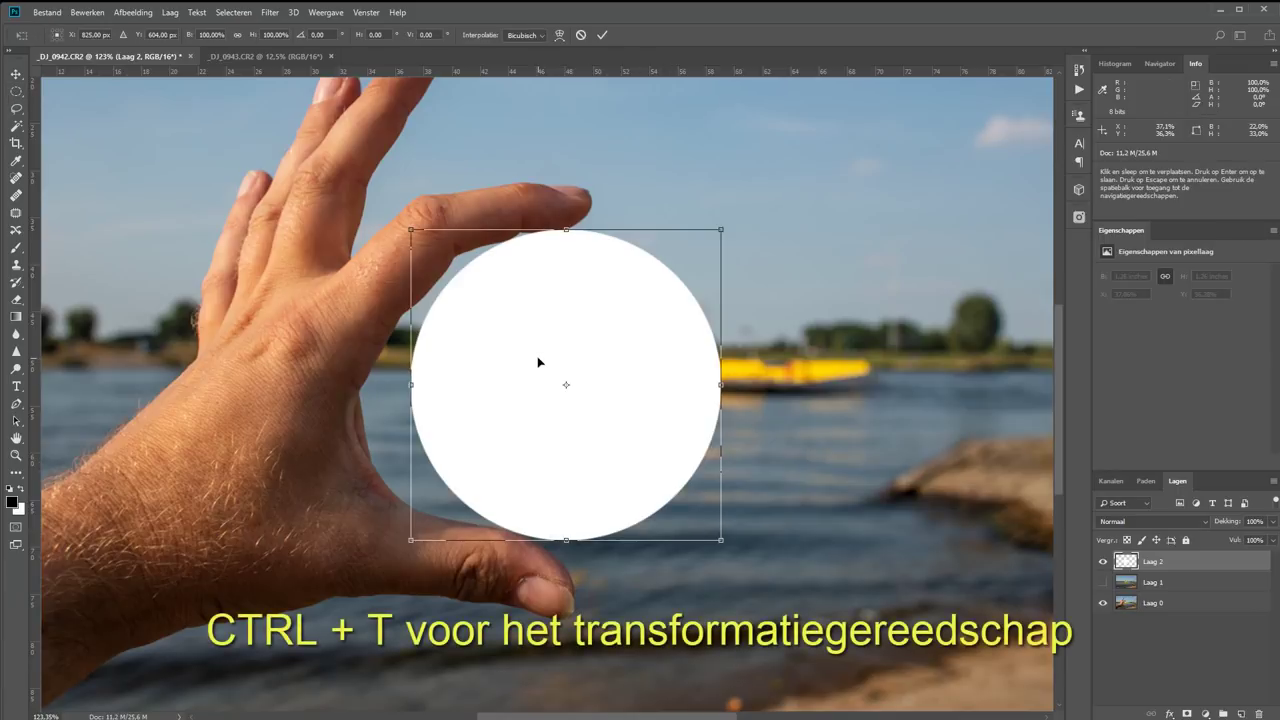
# Step: Resize the white disc to 1.25 × 1.25 inches, fitting its edges to the thumb and fingertip
pyautogui.moveTo(411, 229)
pyautogui.mouseDown()
pyautogui.moveTo(478, 259)
pyautogui.moveTo(463, 337)
pyautogui.moveTo(429, 229)
pyautogui.moveTo(437, 271)
pyautogui.moveTo(424, 244)
pyautogui.moveTo(531, 343)
pyautogui.moveTo(416, 240)
pyautogui.moveTo(388, 252)
pyautogui.mouseUp()
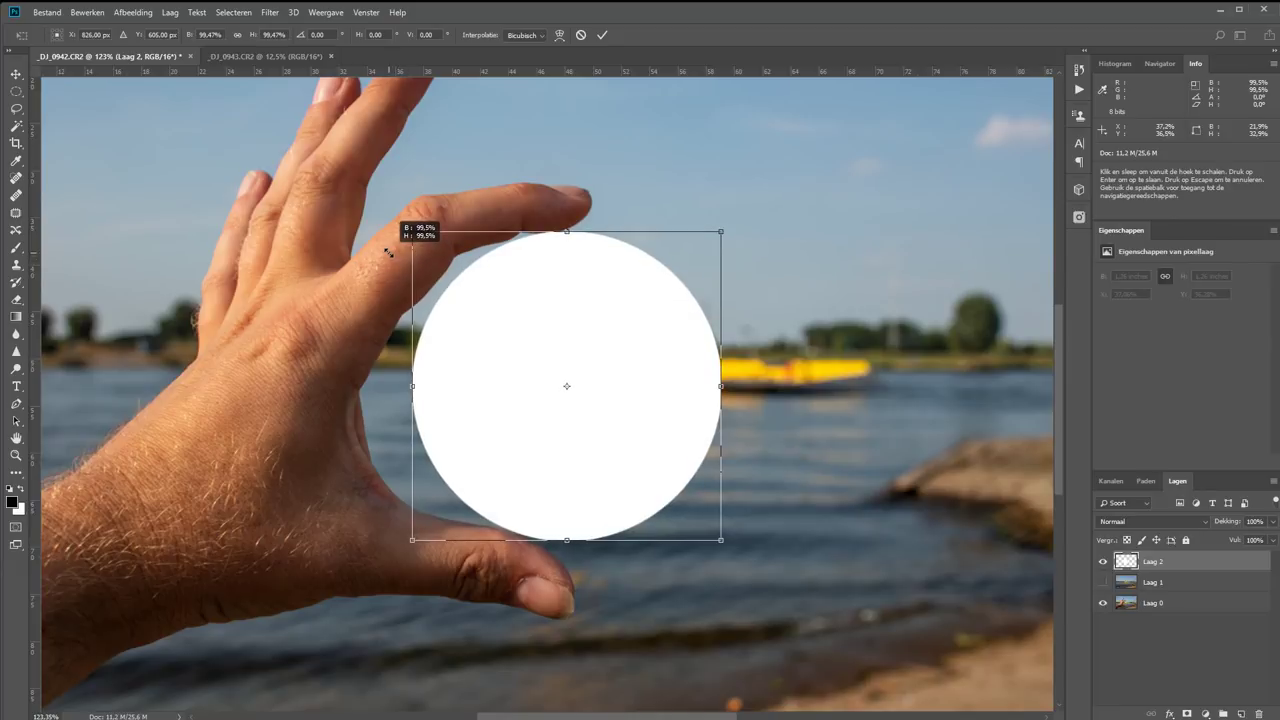
pyautogui.scroll(2, 490, 537)
pyautogui.scroll(2, 506, 538)
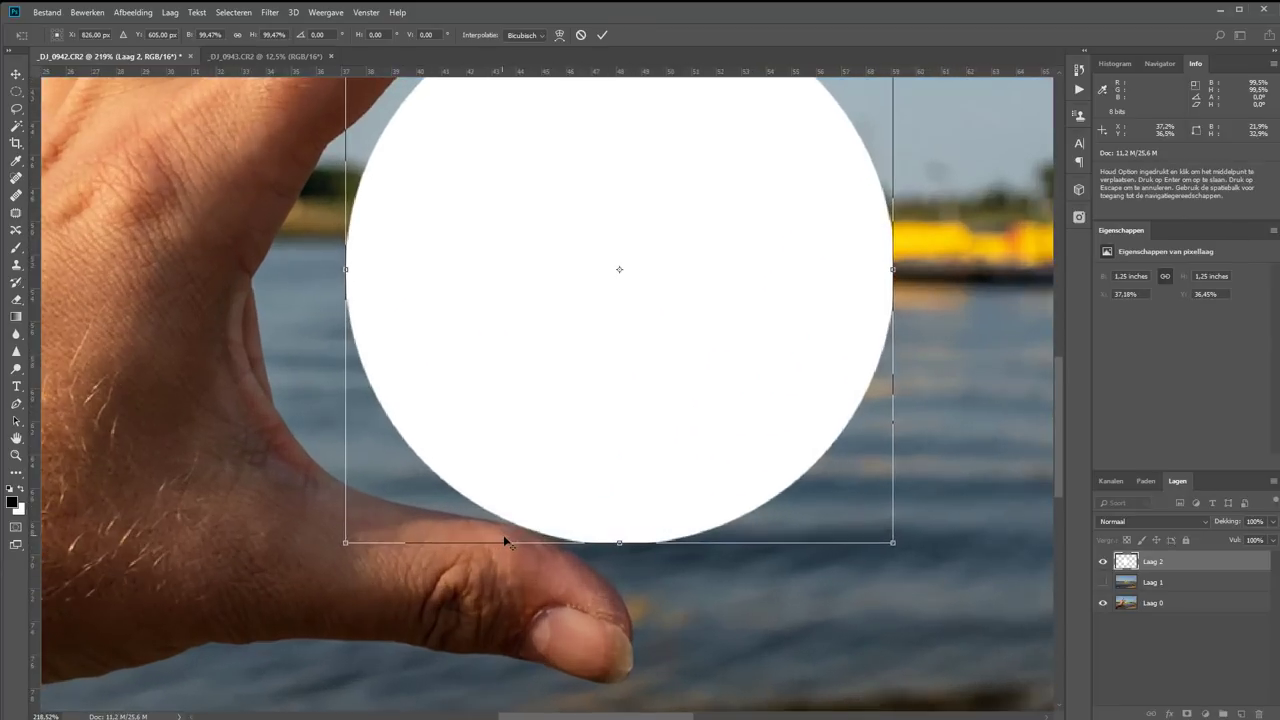
pyautogui.scroll(2, 506, 540)
pyautogui.scroll(1, 507, 546)
pyautogui.scroll(1, 507, 546)
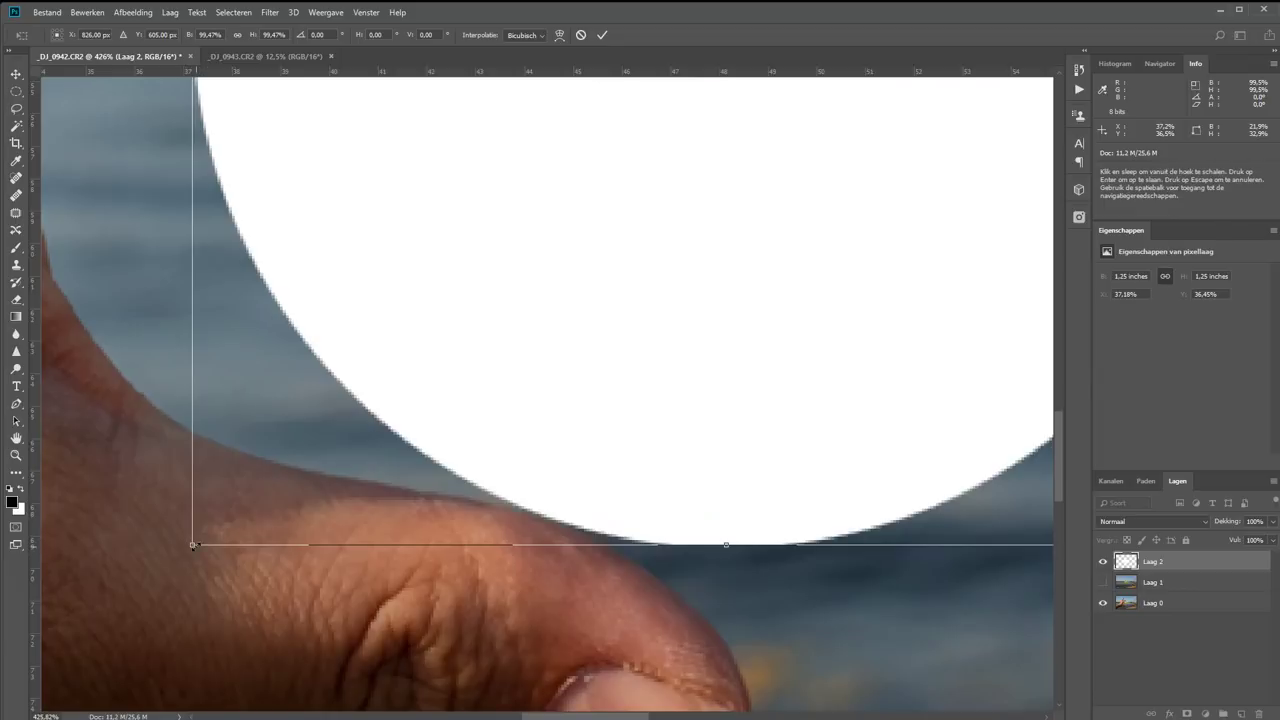
pyautogui.moveTo(193, 545); pyautogui.dragTo(189, 547)
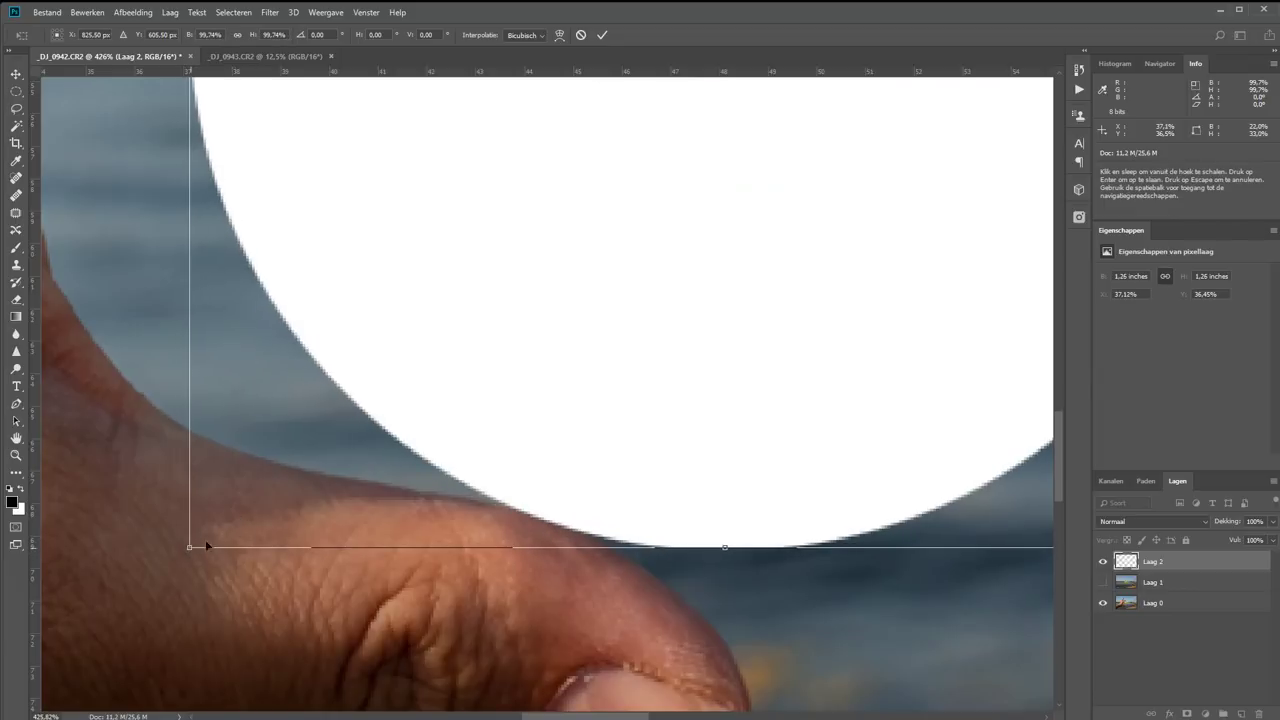
pyautogui.scroll(10, 650, 420)
pyautogui.scroll(3, 660, 370)
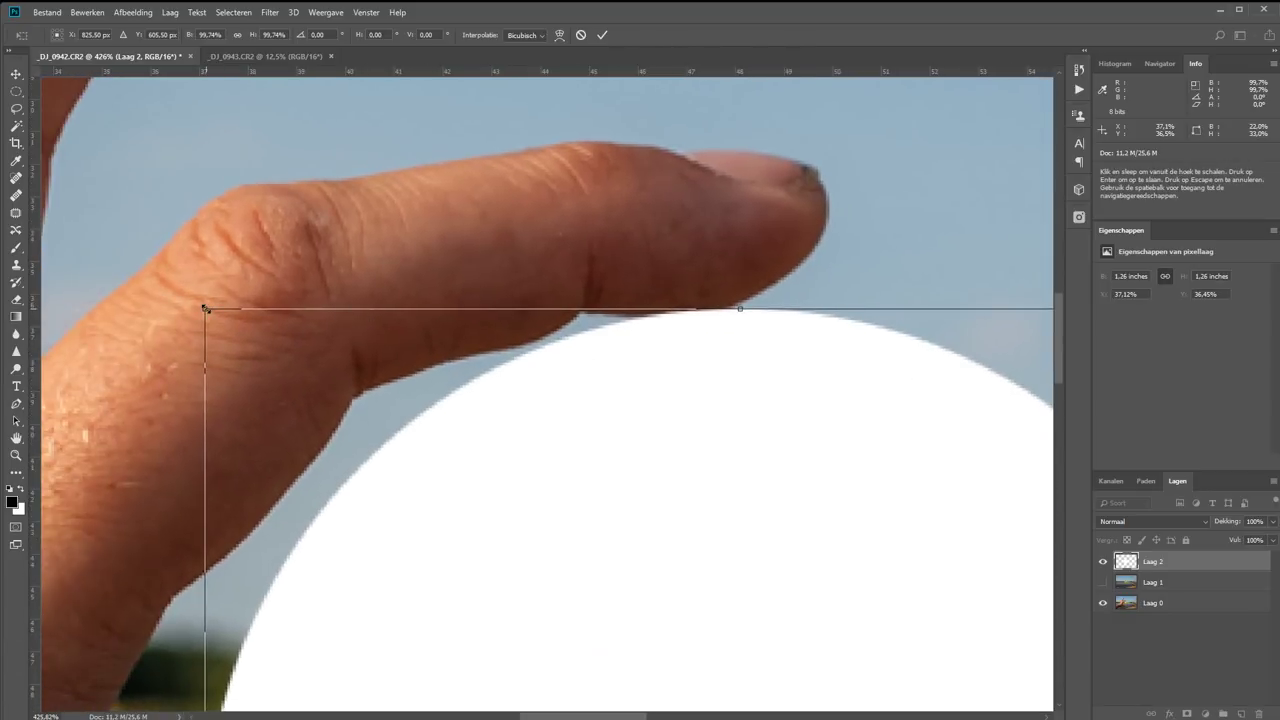
pyautogui.moveTo(206, 307); pyautogui.dragTo(206, 312)
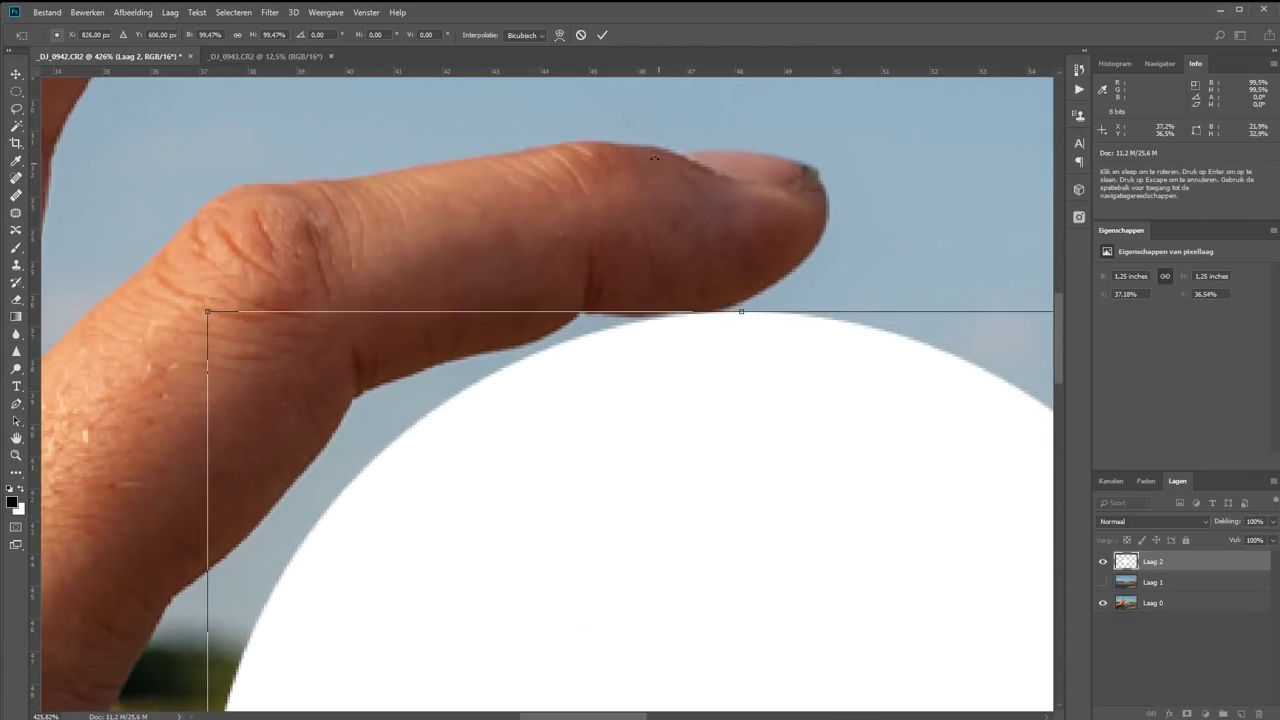
pyautogui.click(603, 36)
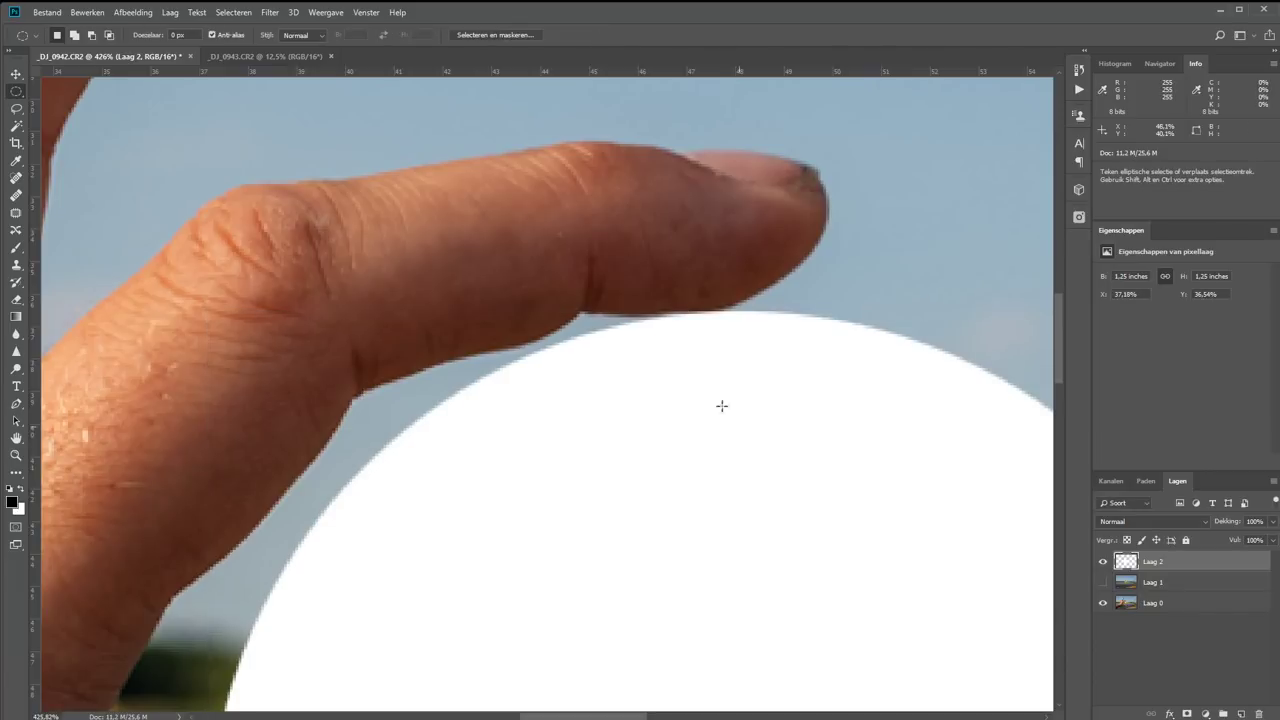
pyautogui.hotkey('ctrl', '0')
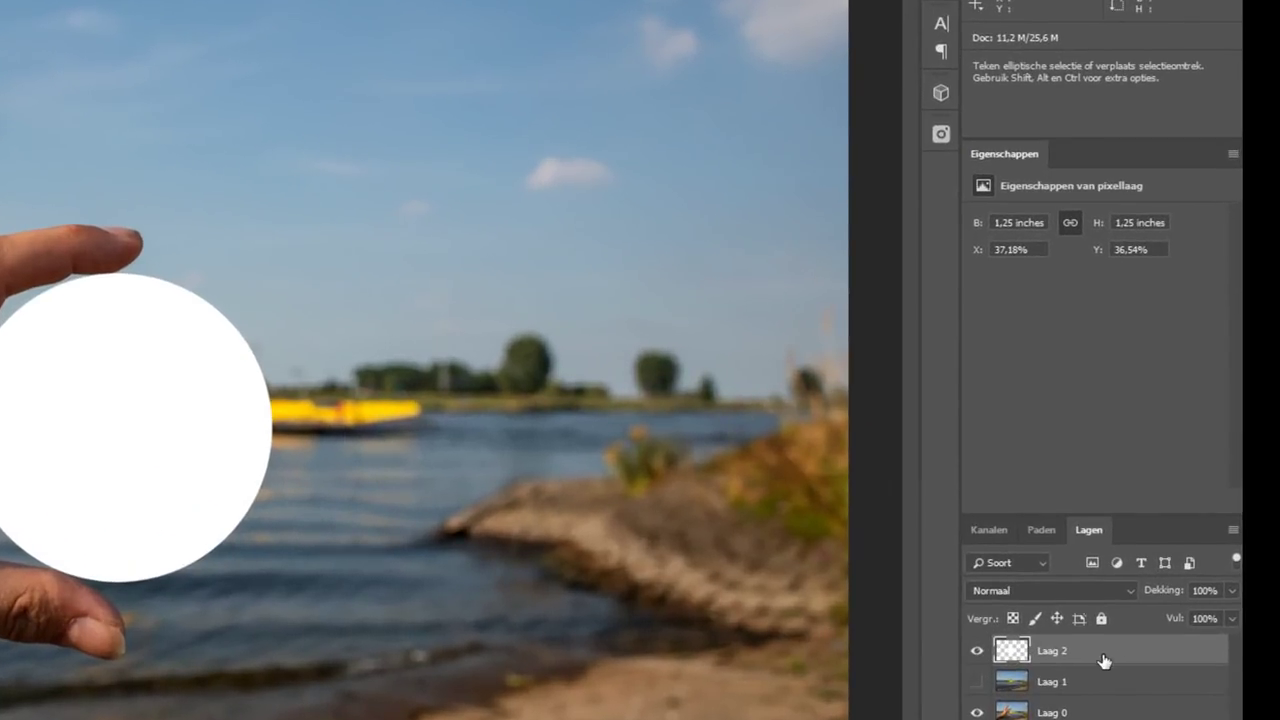
# Step: Convert Laag 2 with the white disc into an embedded smart object (Omzetten in slim object)
pyautogui.rightClick(1104, 661)
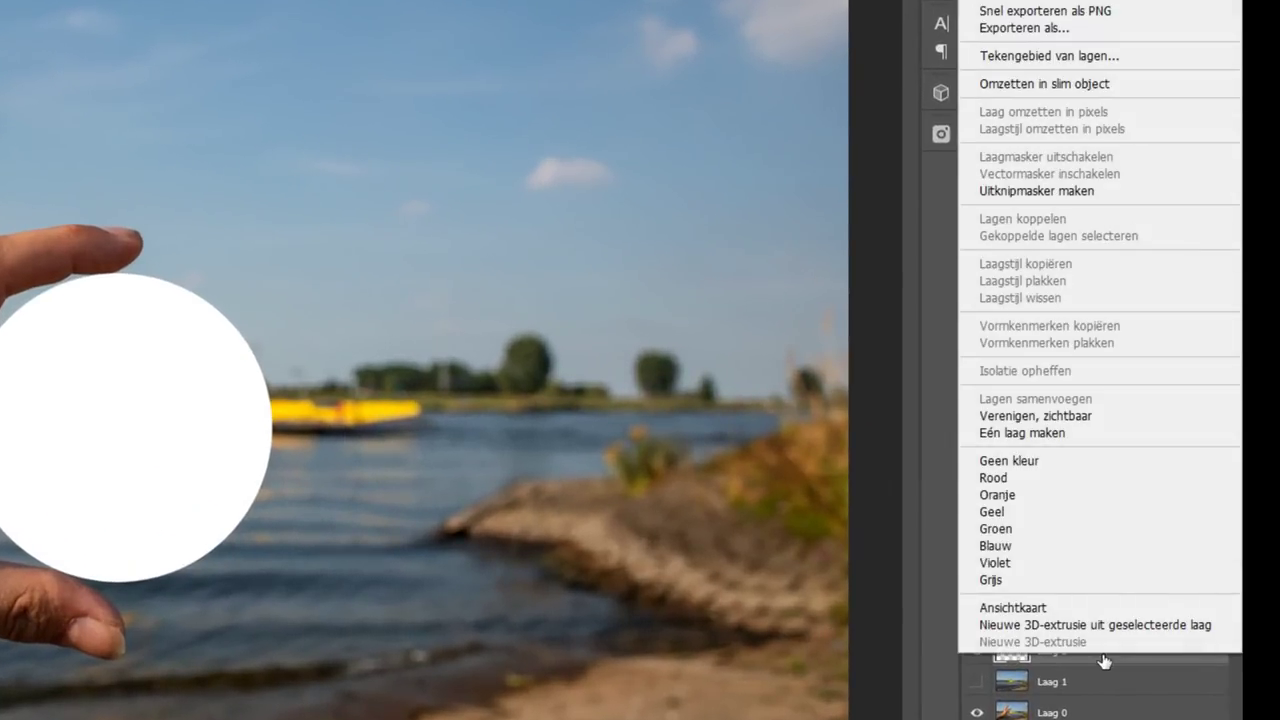
pyautogui.click(1058, 88)
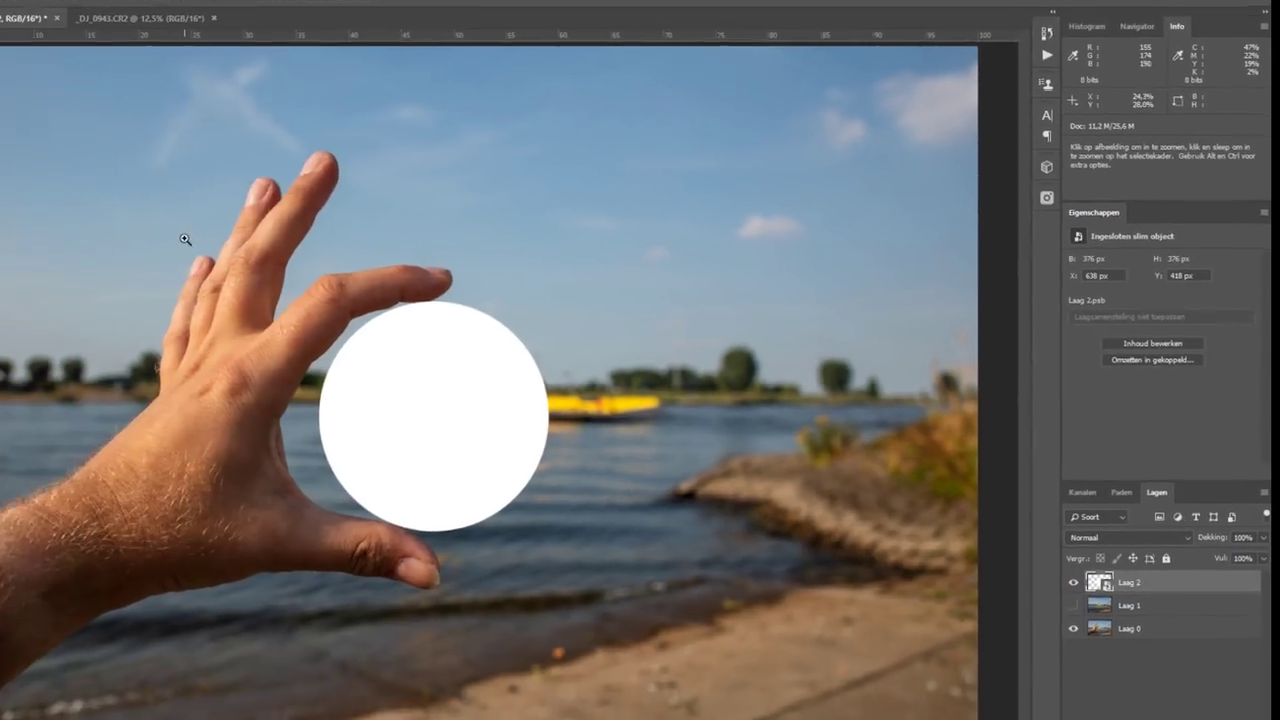
pyautogui.press('z')
pyautogui.moveTo(310, 258)
pyautogui.mouseDown()
pyautogui.moveTo(670, 556)
pyautogui.moveTo(735, 574)
pyautogui.mouseUp()
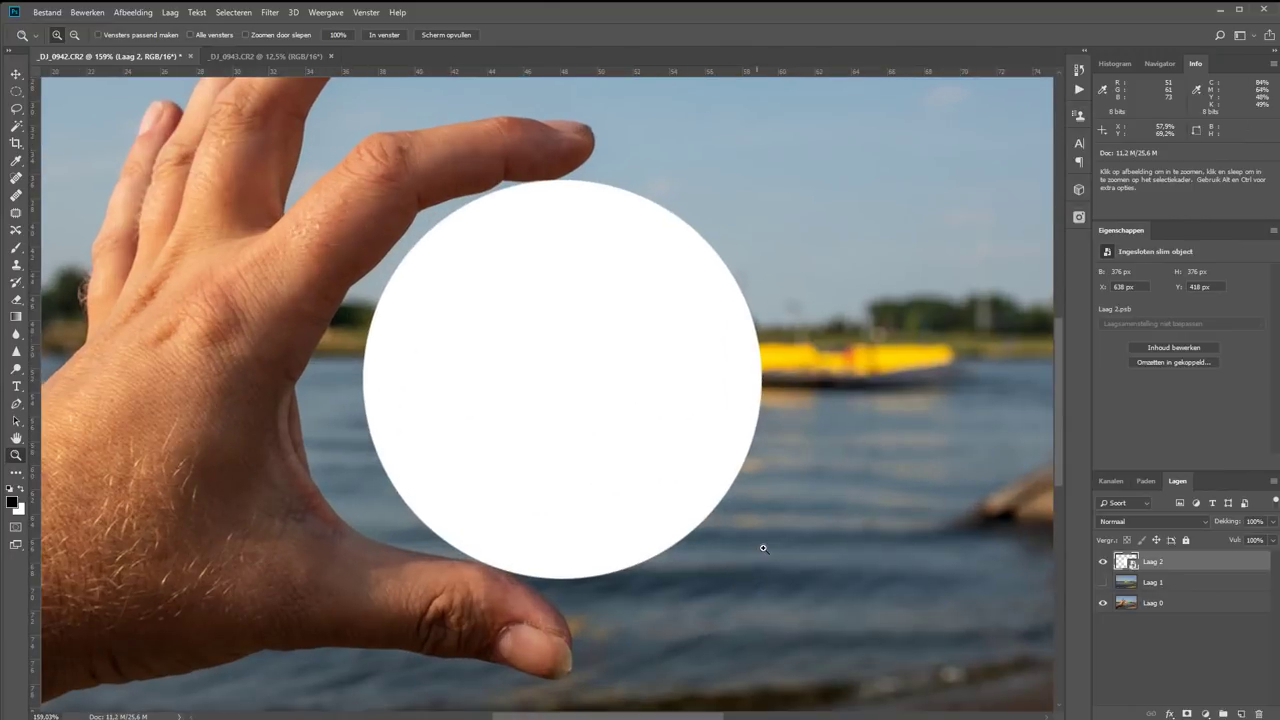
# Step: Apply a Gaussiaans vervagen smart filter of about 1.1 px radius to Laag 2's white disc
pyautogui.click(268, 12)
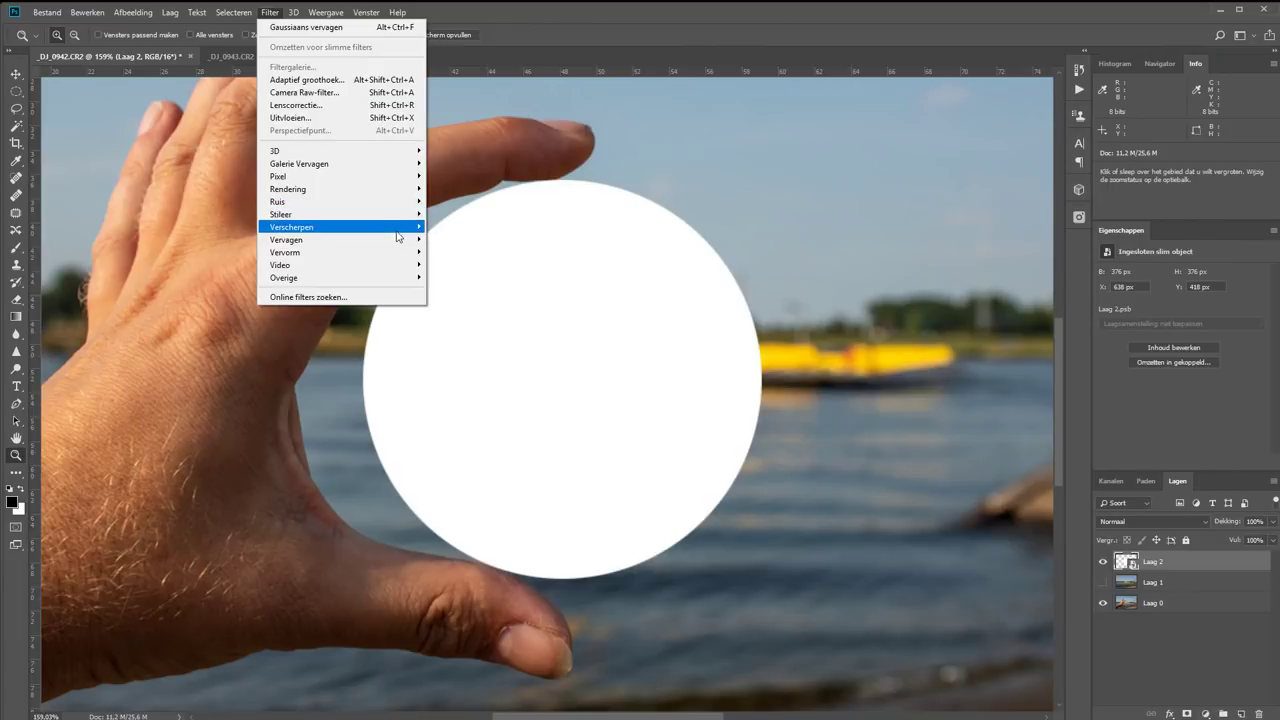
pyautogui.moveTo(287, 239)
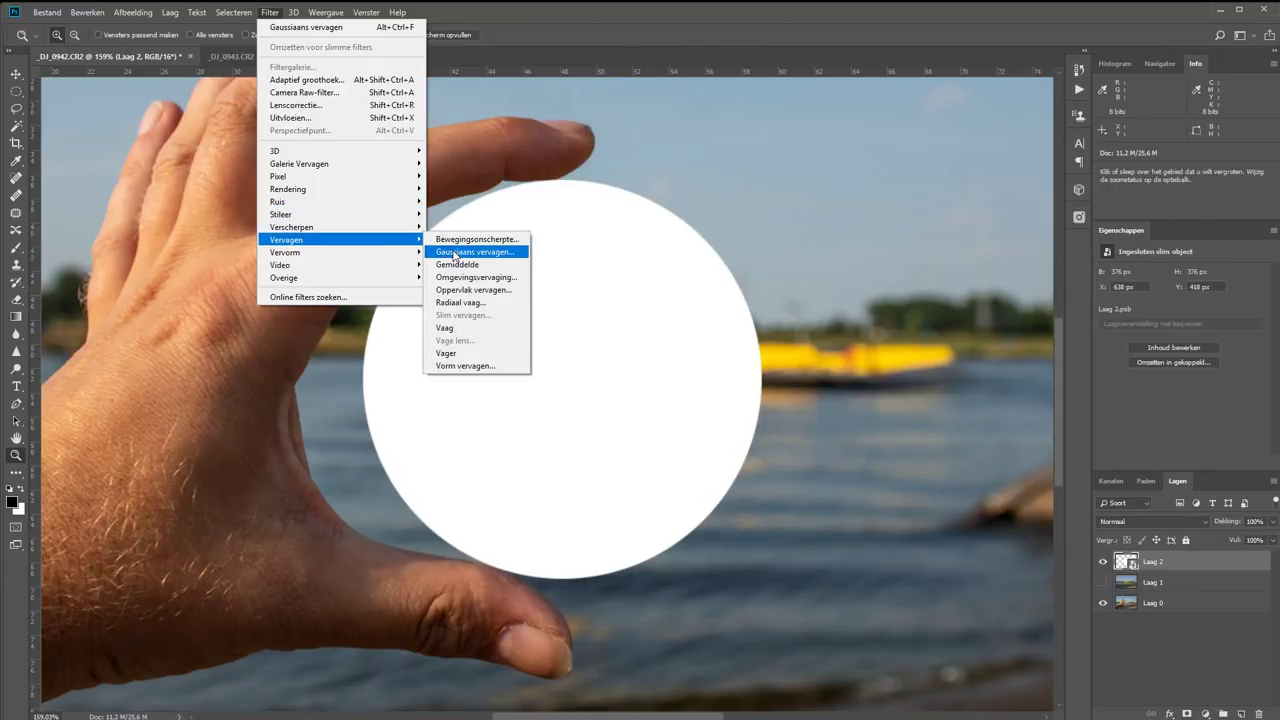
pyautogui.click(470, 252)
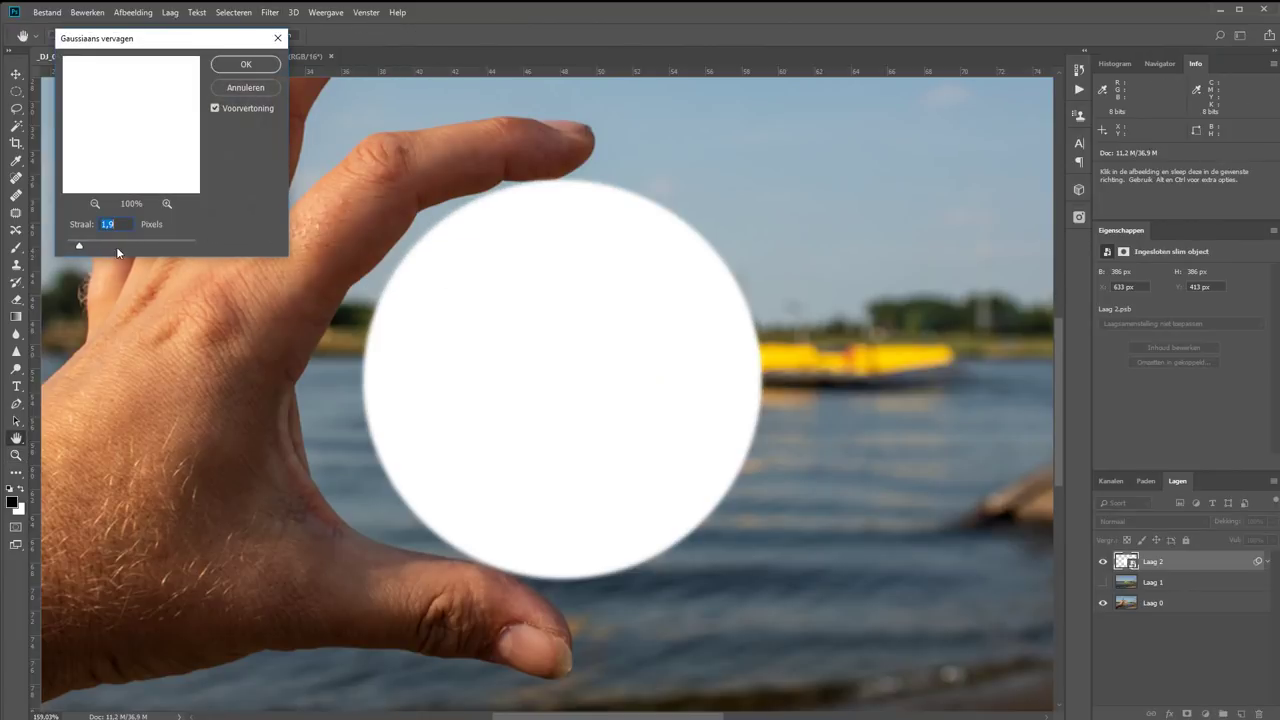
pyautogui.moveTo(79, 245); pyautogui.dragTo(143, 247)
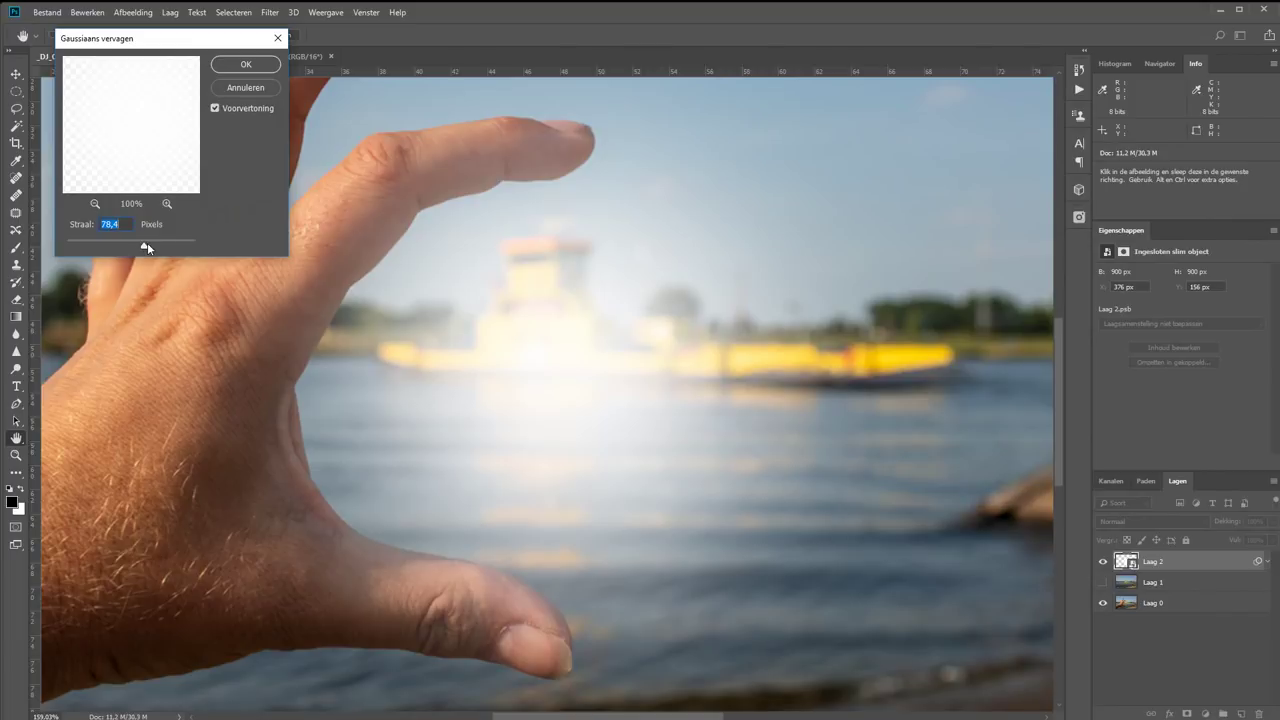
pyautogui.moveTo(144, 246); pyautogui.dragTo(189, 246)
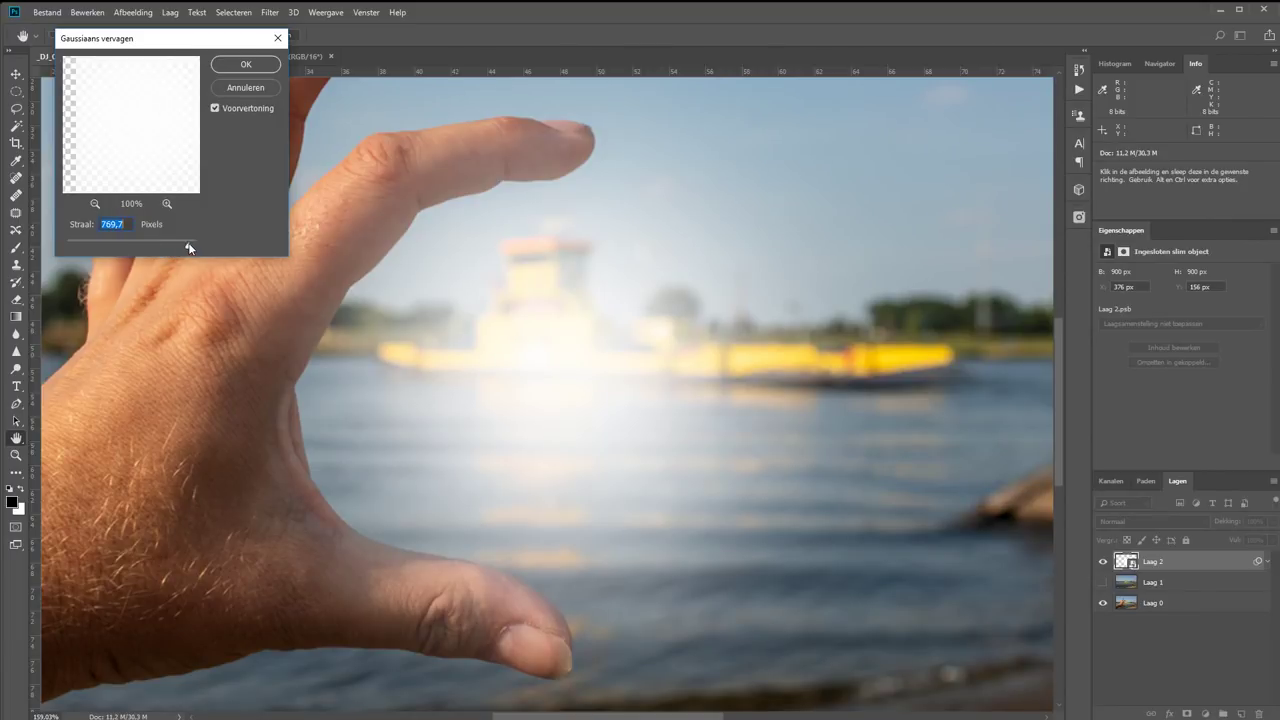
pyautogui.moveTo(181, 244); pyautogui.dragTo(72, 247)
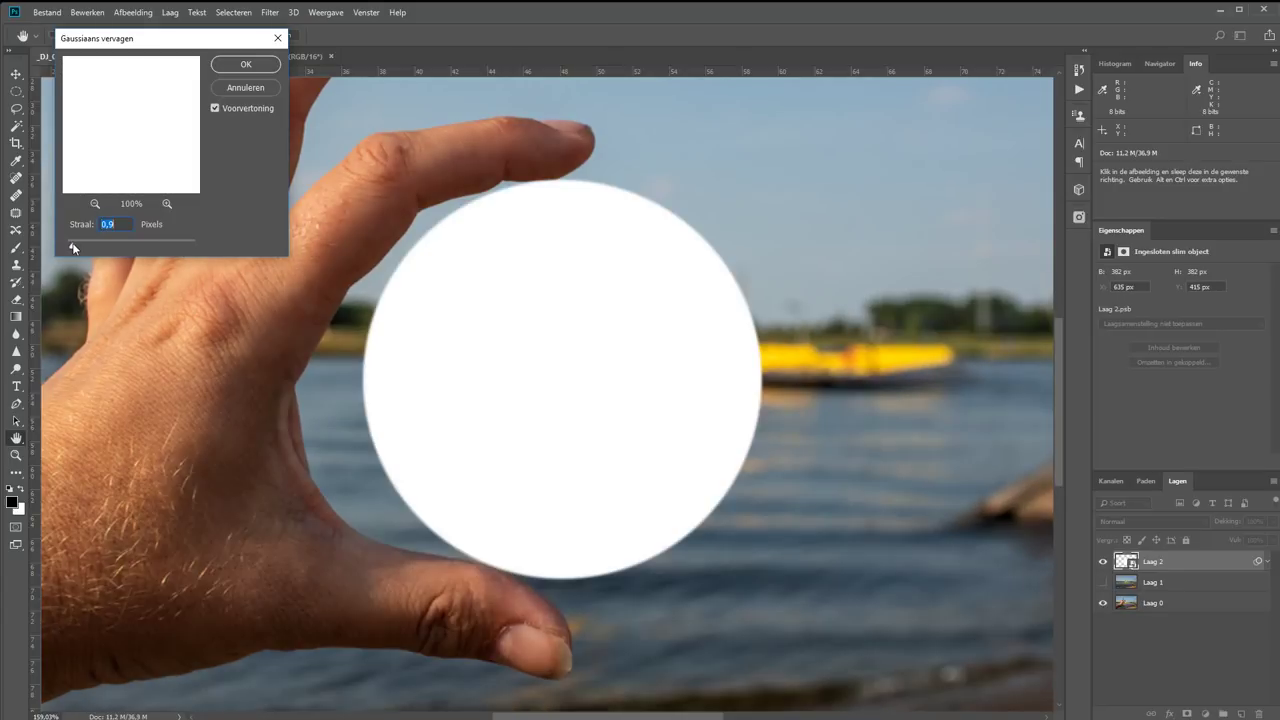
pyautogui.moveTo(77, 248); pyautogui.dragTo(78, 247)
pyautogui.click(245, 65)
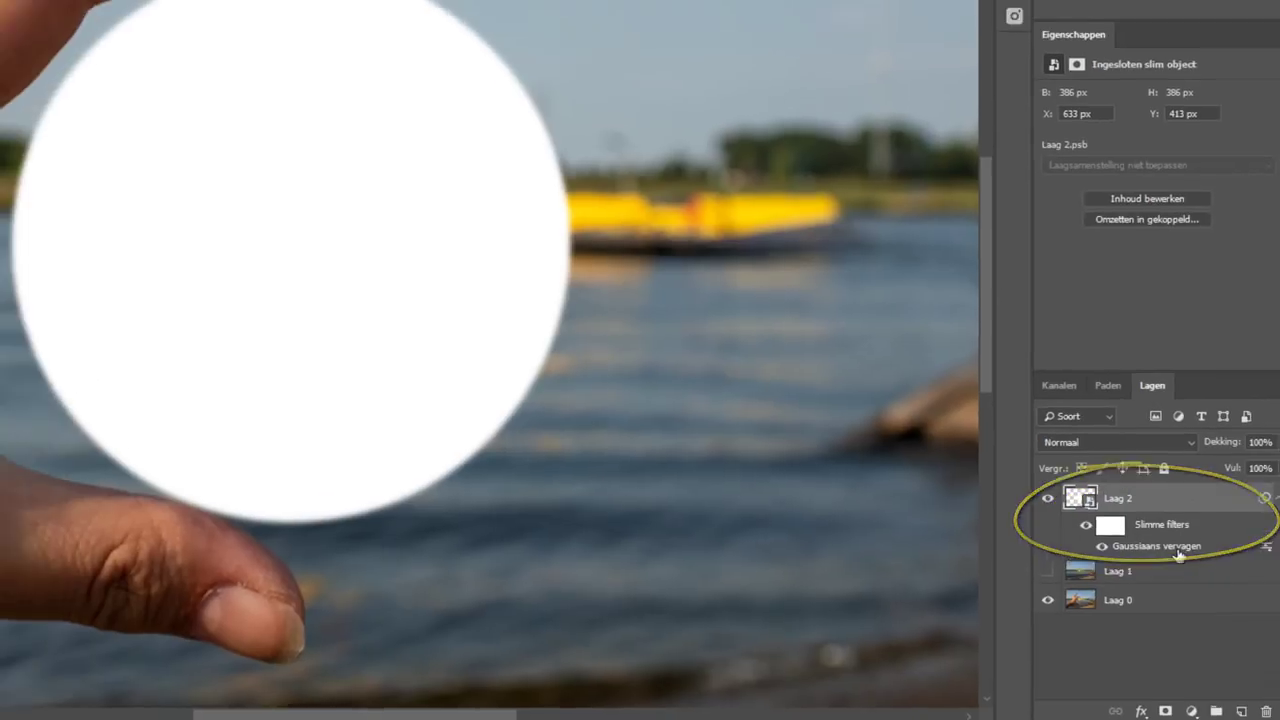
pyautogui.doubleClick(1178, 549)
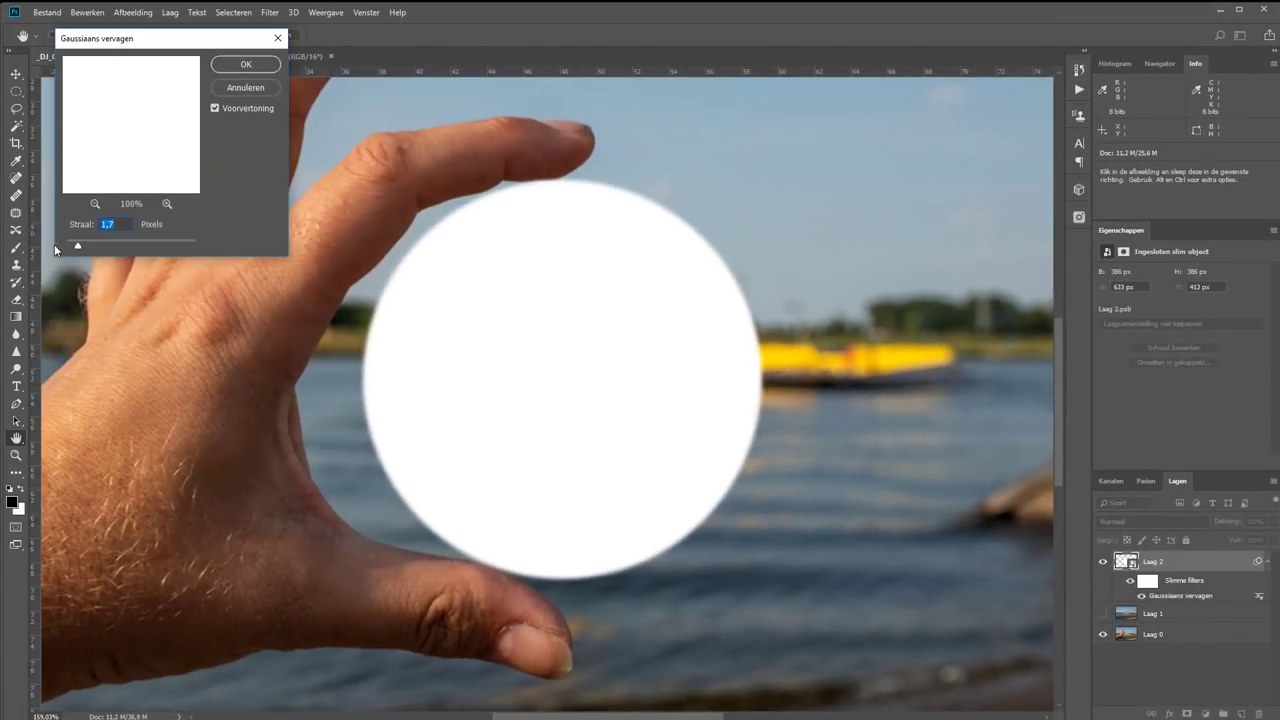
pyautogui.moveTo(92, 250)
pyautogui.mouseDown()
pyautogui.moveTo(111, 246)
pyautogui.moveTo(81, 245)
pyautogui.mouseUp()
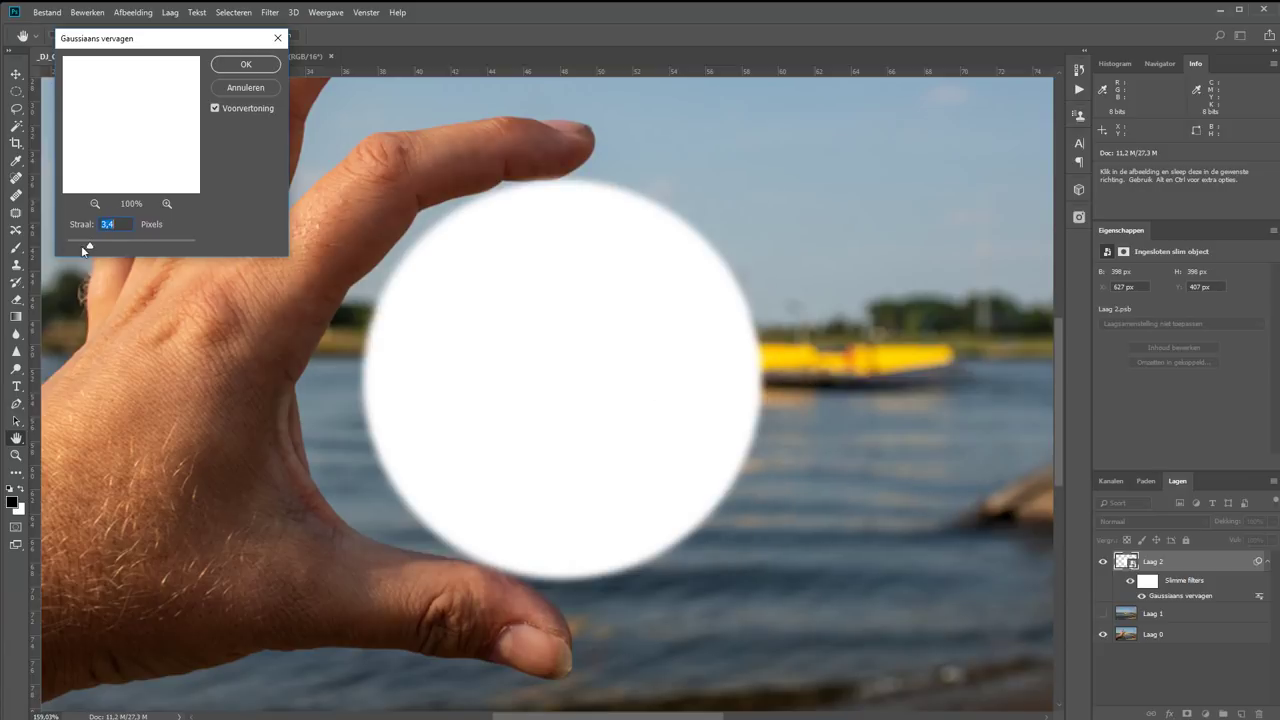
pyautogui.click(229, 89)
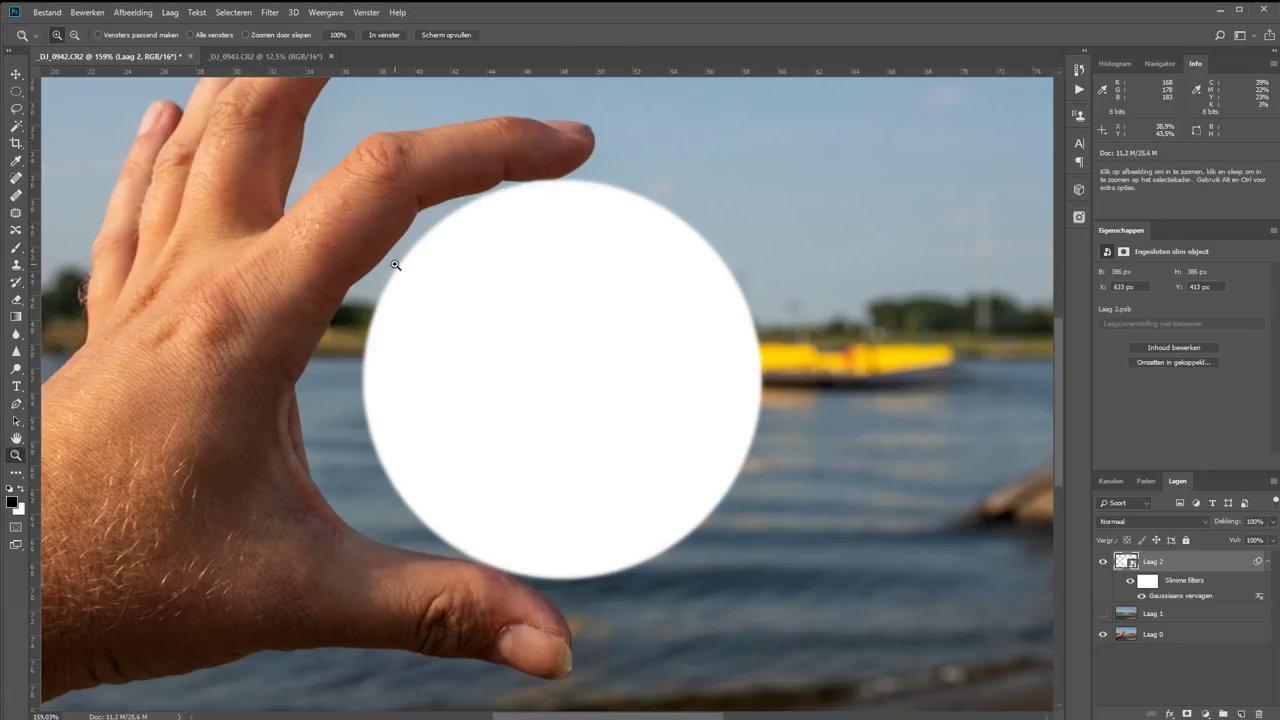
# Step: Show the ferry photo layer Laag 1 and move it above Laag 2
pyautogui.click(385, 35)
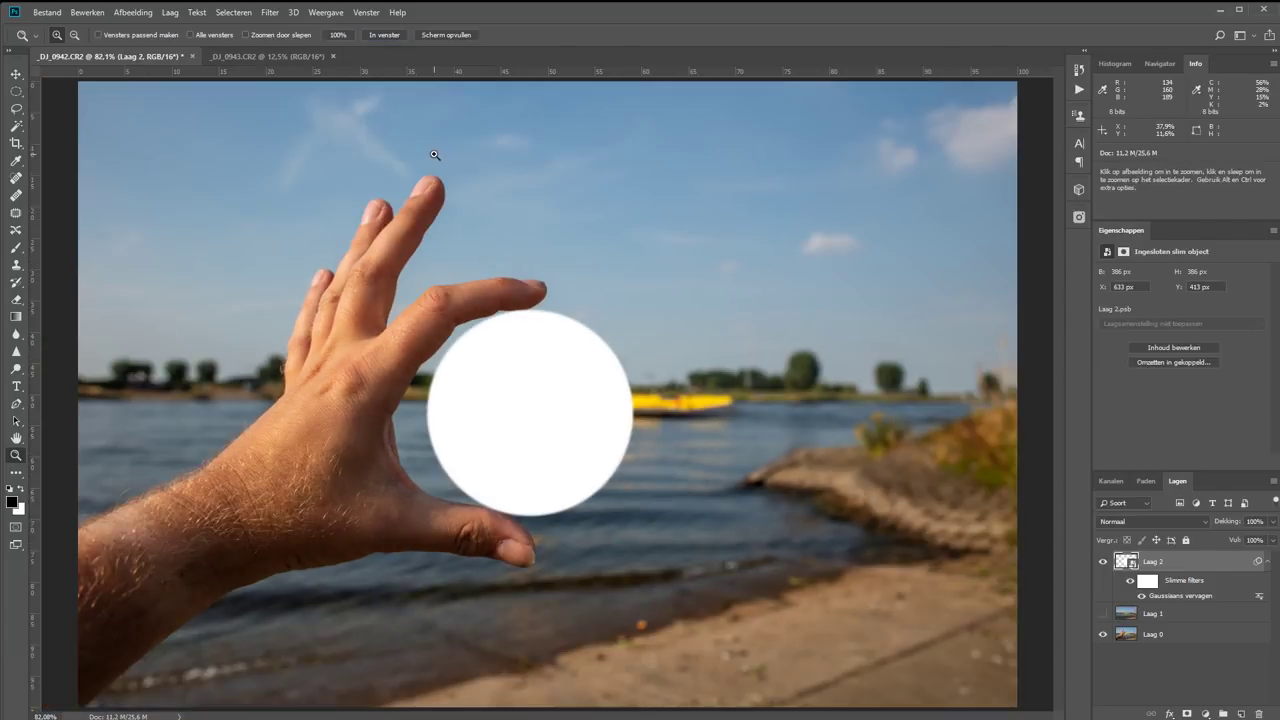
pyautogui.click(1102, 614)
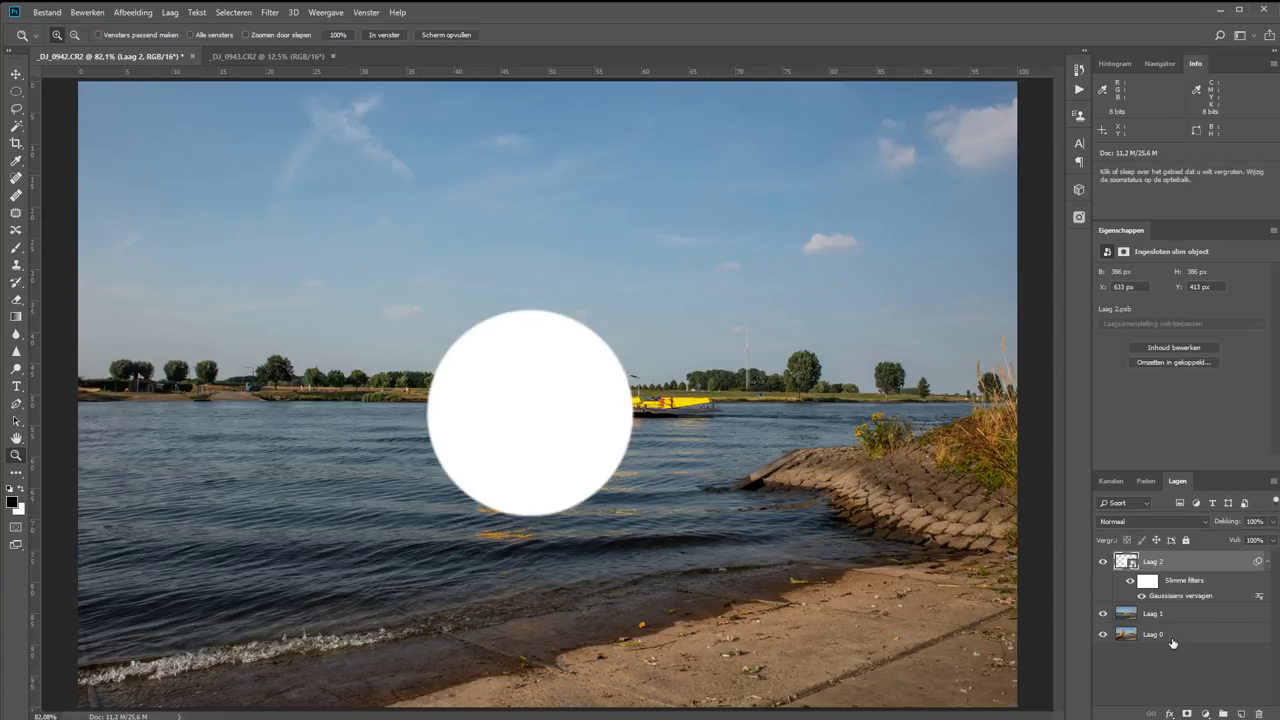
pyautogui.click(1201, 619)
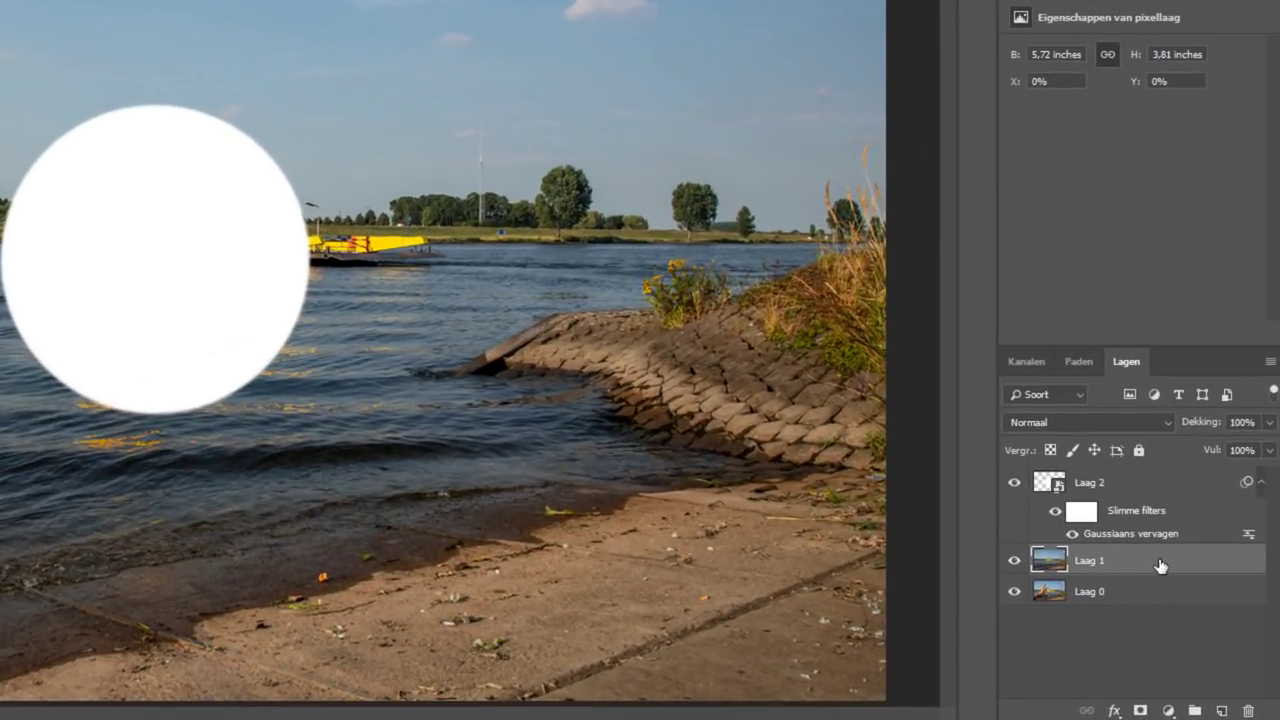
pyautogui.moveTo(1160, 566); pyautogui.dragTo(1163, 478)
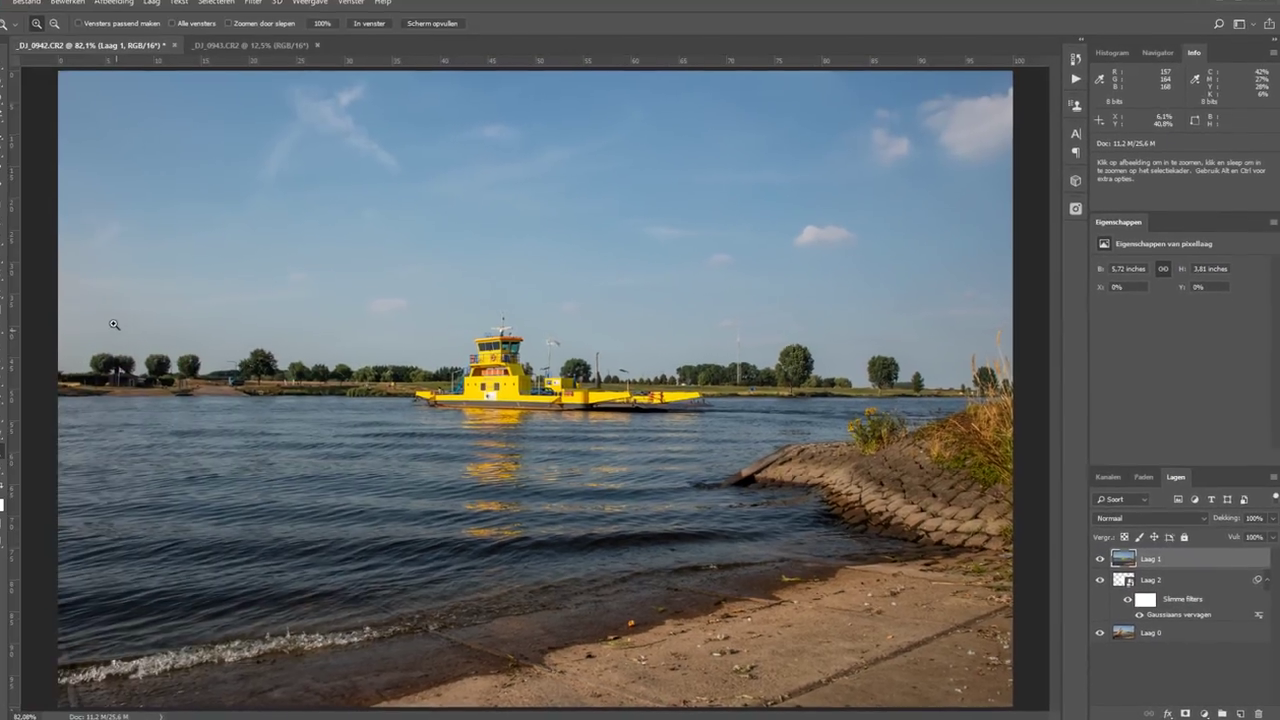
# Step: Scale the ferry photo down to a 1.29-inch square covering the circle
pyautogui.press('v')
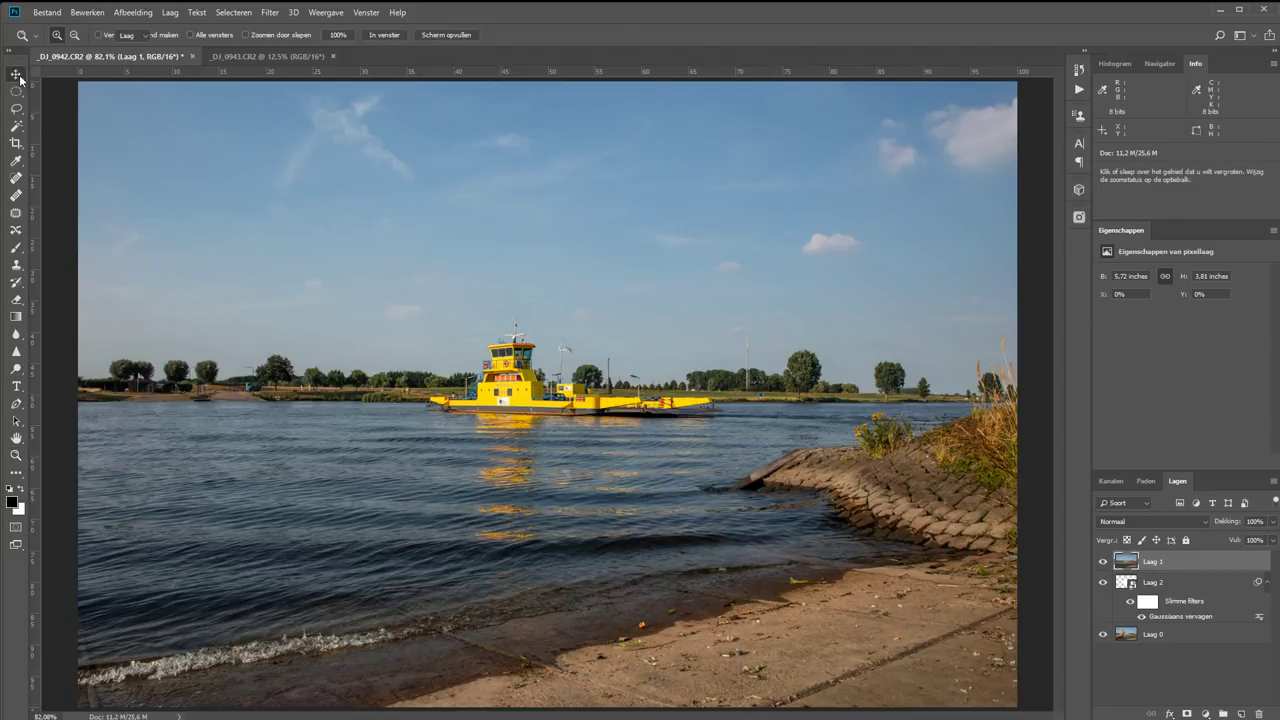
pyautogui.moveTo(80, 82)
pyautogui.mouseDown()
pyautogui.moveTo(405, 198)
pyautogui.moveTo(426, 237)
pyautogui.mouseUp()
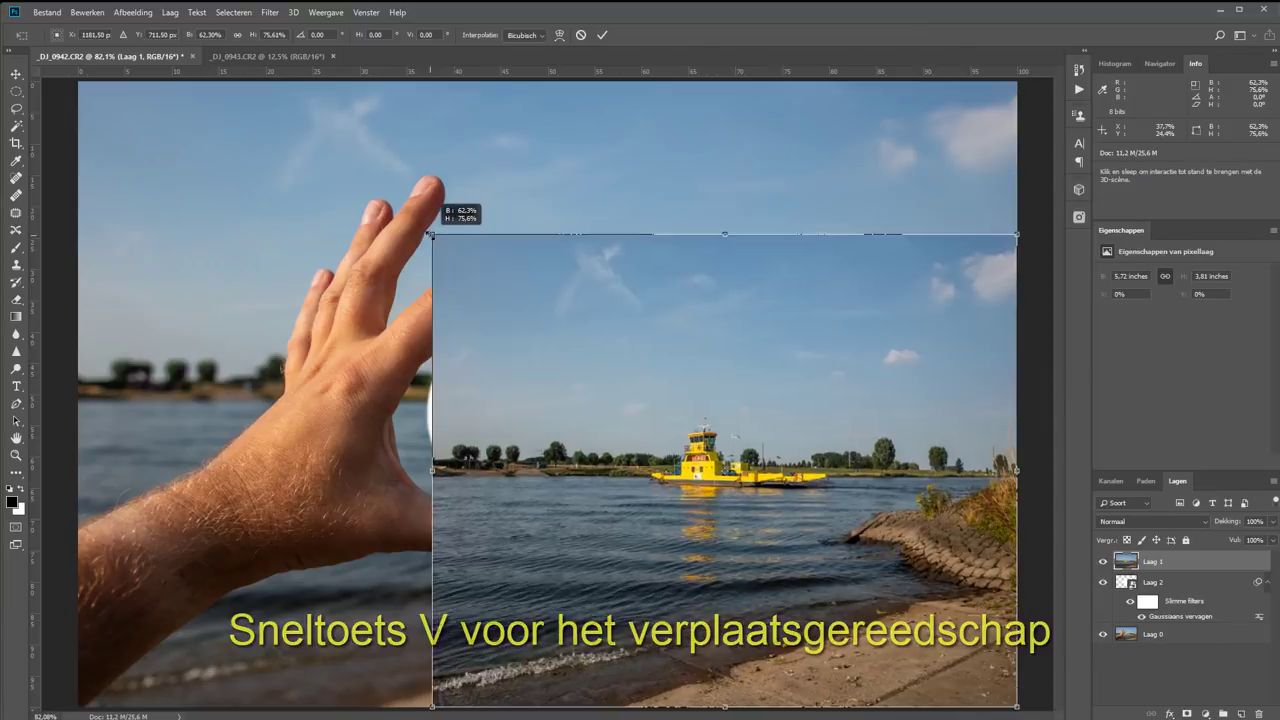
pyautogui.moveTo(720, 236); pyautogui.dragTo(720, 307)
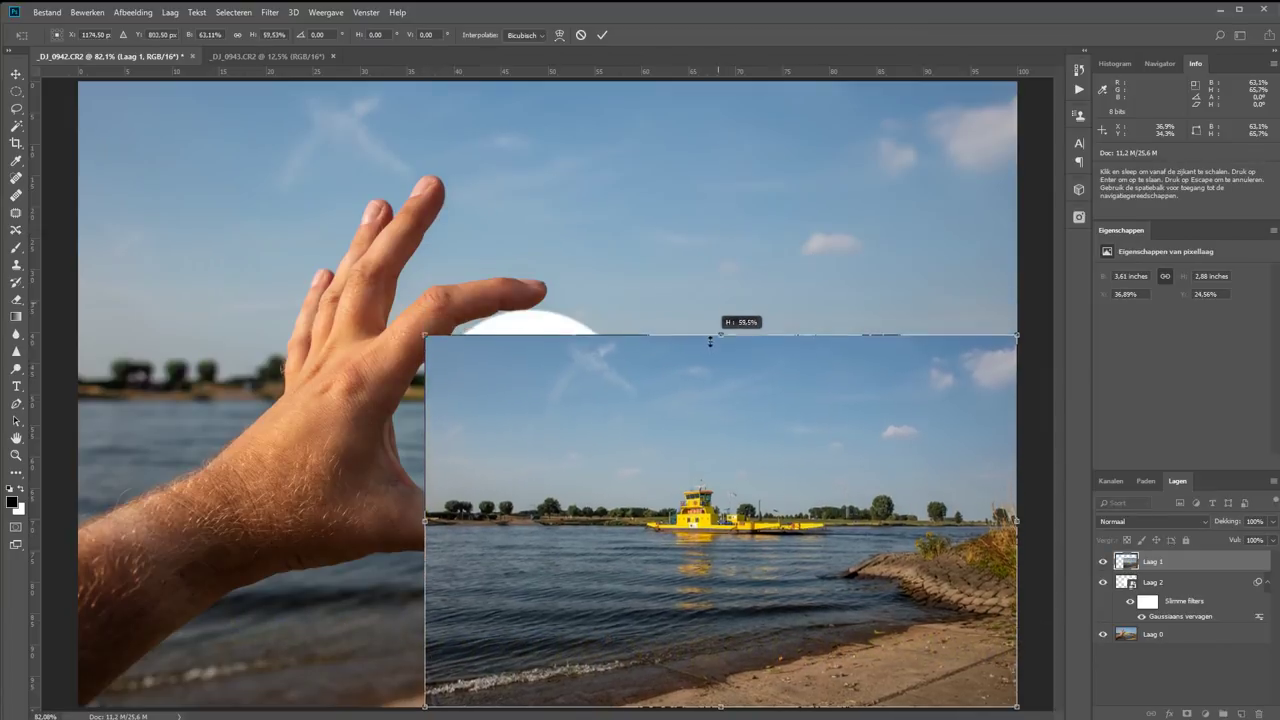
pyautogui.moveTo(1017, 507); pyautogui.dragTo(631, 487)
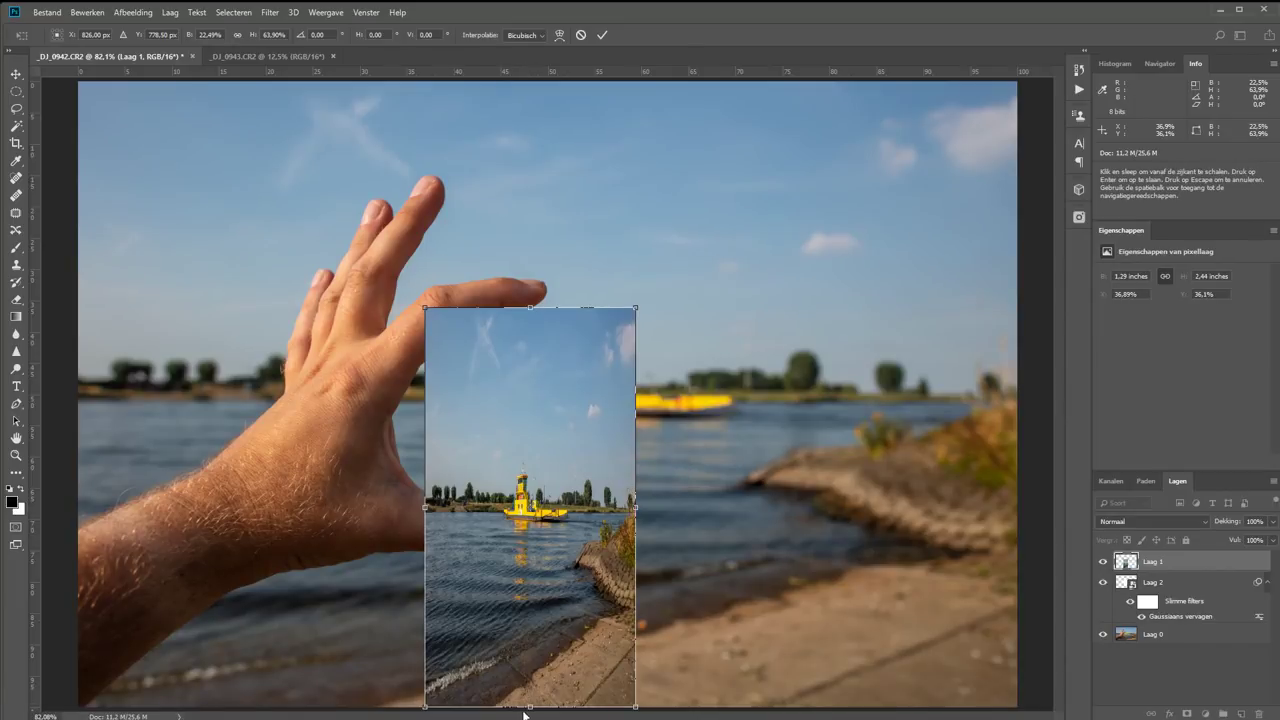
pyautogui.moveTo(529, 706)
pyautogui.mouseDown()
pyautogui.moveTo(530, 499)
pyautogui.moveTo(530, 517)
pyautogui.mouseUp()
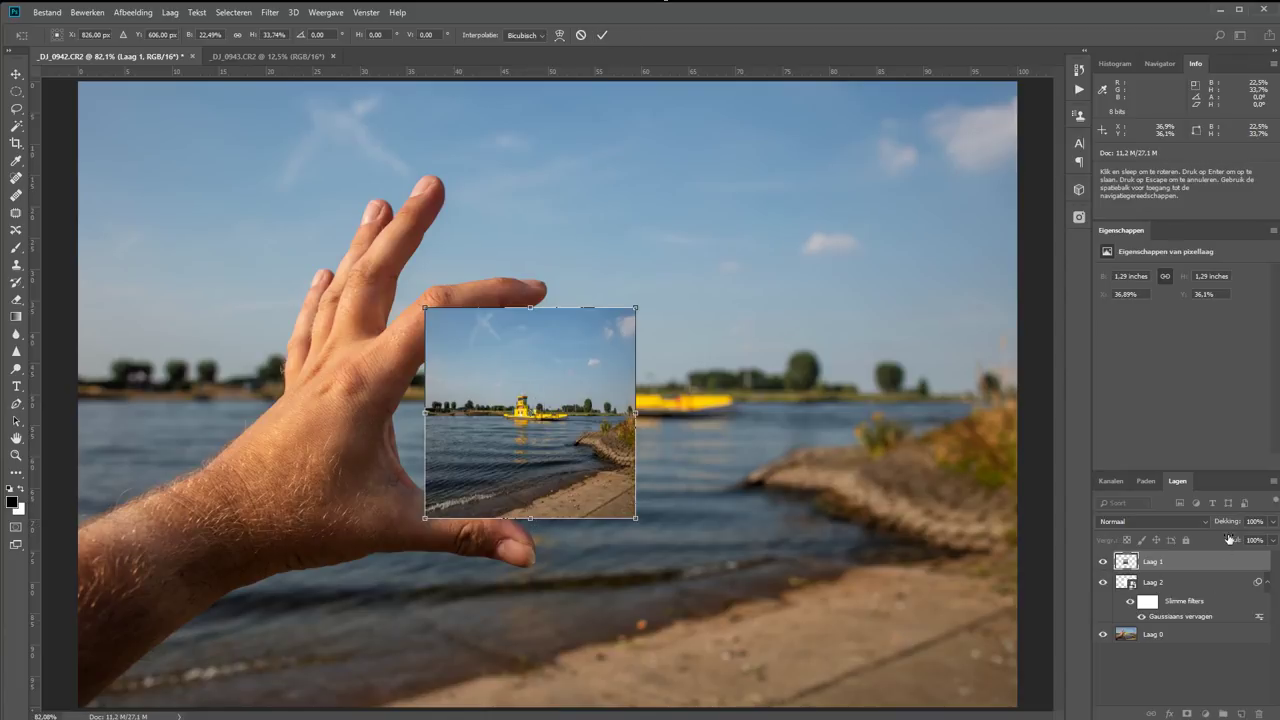
pyautogui.moveTo(1231, 525)
pyautogui.mouseDown()
pyautogui.moveTo(1208, 524)
pyautogui.moveTo(1252, 525)
pyautogui.mouseUp()
pyautogui.click(602, 35)
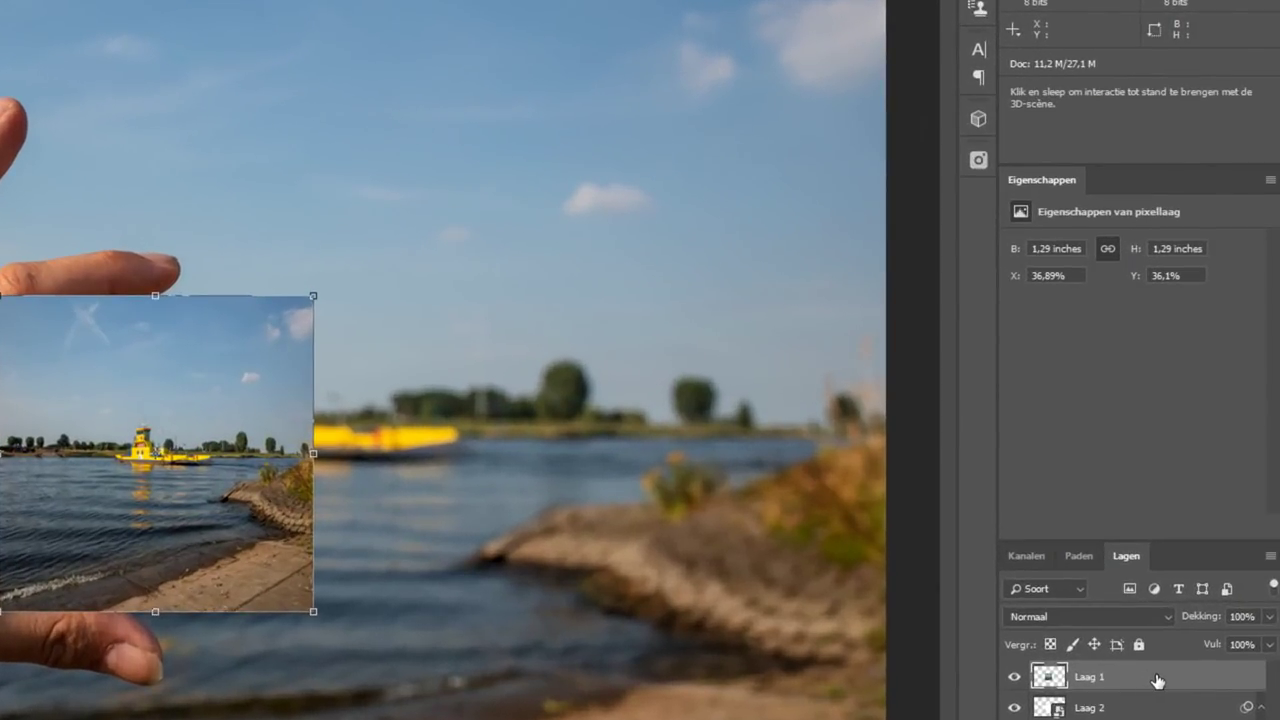
# Step: Clip Laag 1's ferry photo to the circle with Uitknipmasker maken
pyautogui.rightClick(1157, 679)
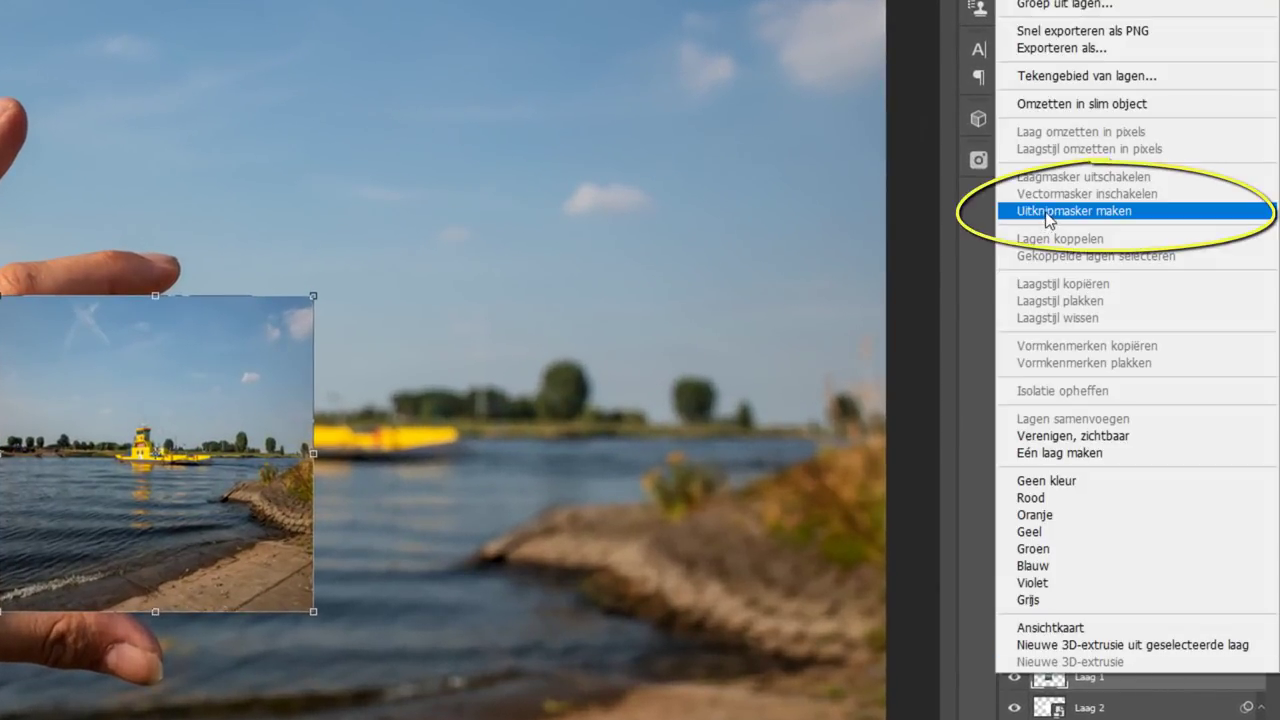
pyautogui.click(1046, 212)
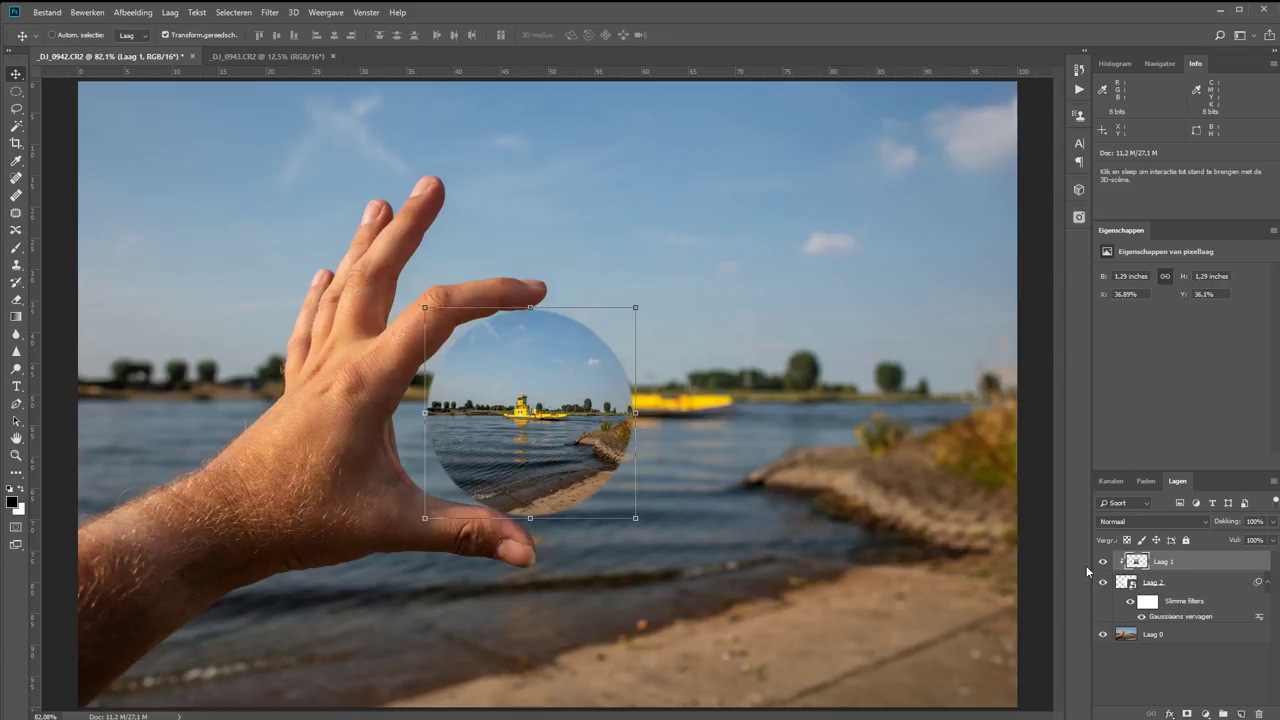
pyautogui.hotkey('ctrl', 't')
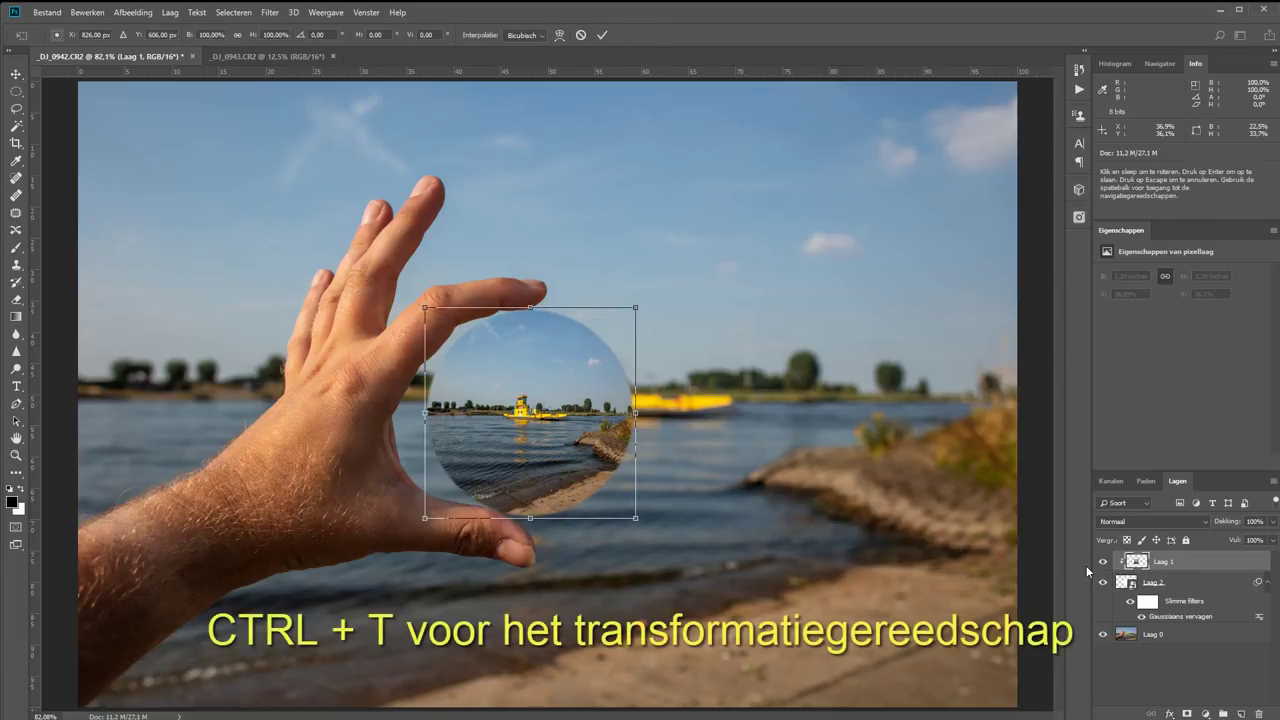
# Step: Flip the clipped ferry photo both horizontally and vertically and commit the transform
pyautogui.rightClick(536, 368)
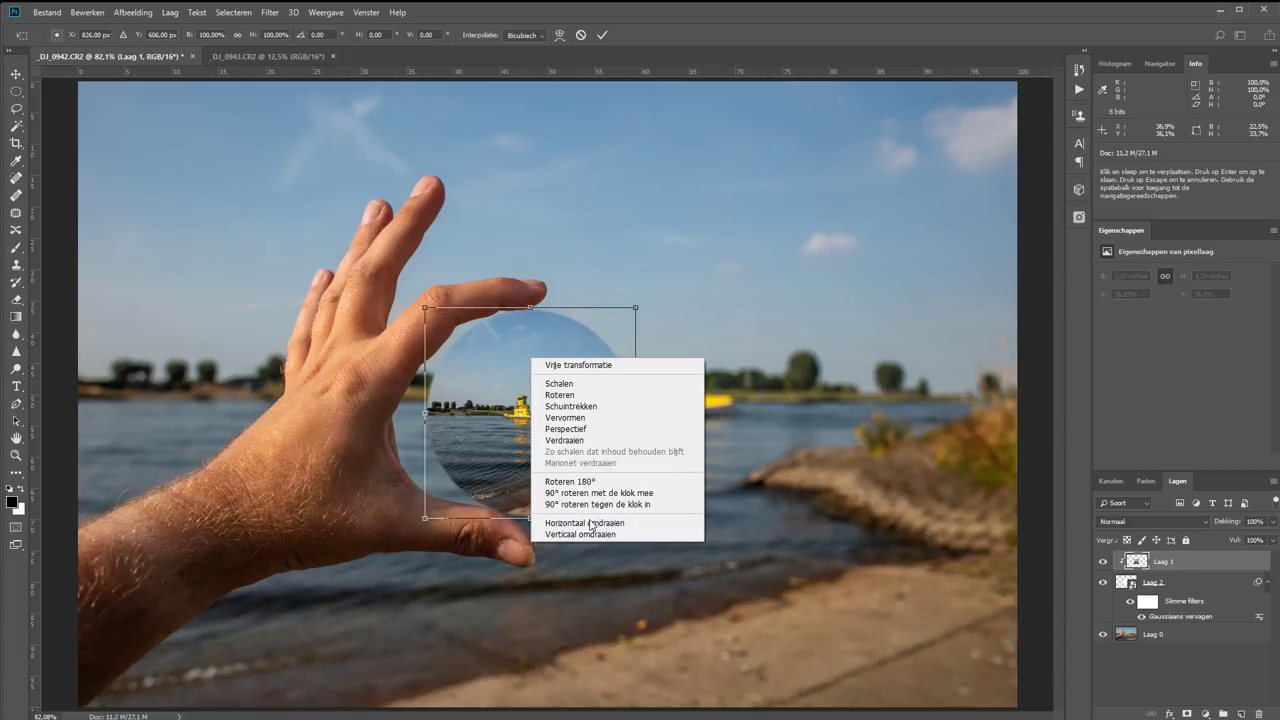
pyautogui.click(589, 522)
pyautogui.rightClick(553, 378)
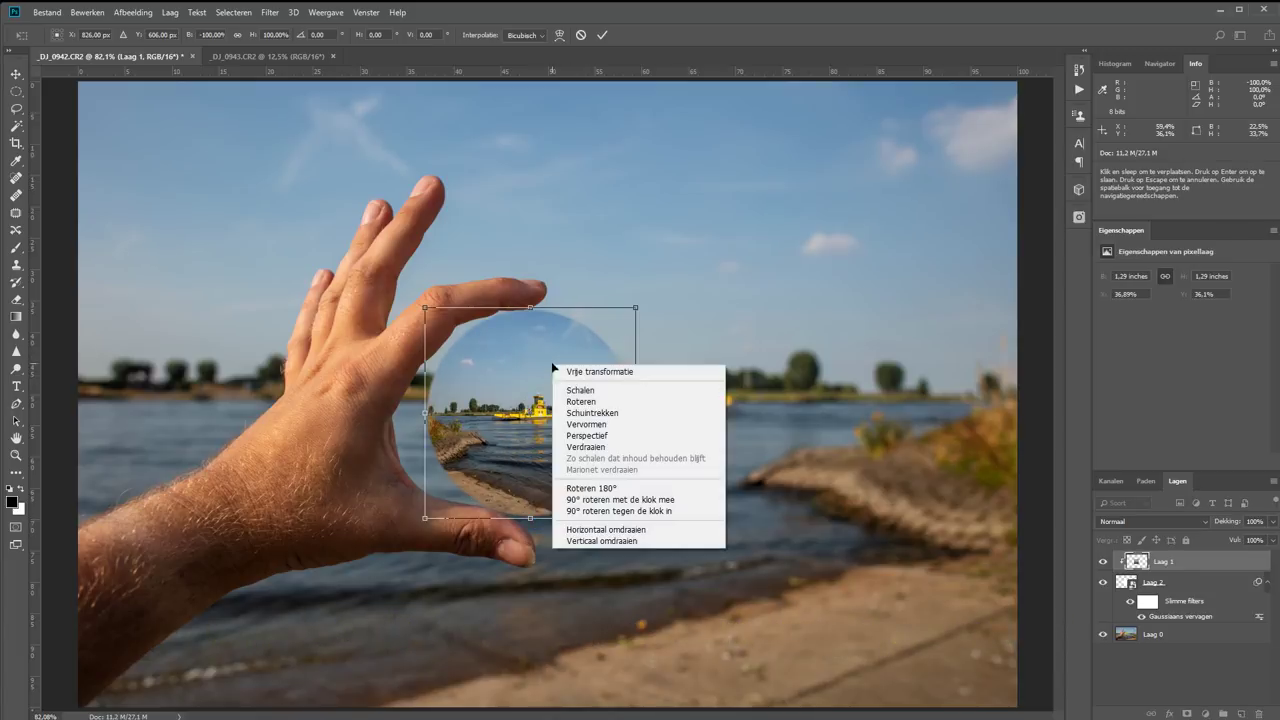
pyautogui.click(615, 541)
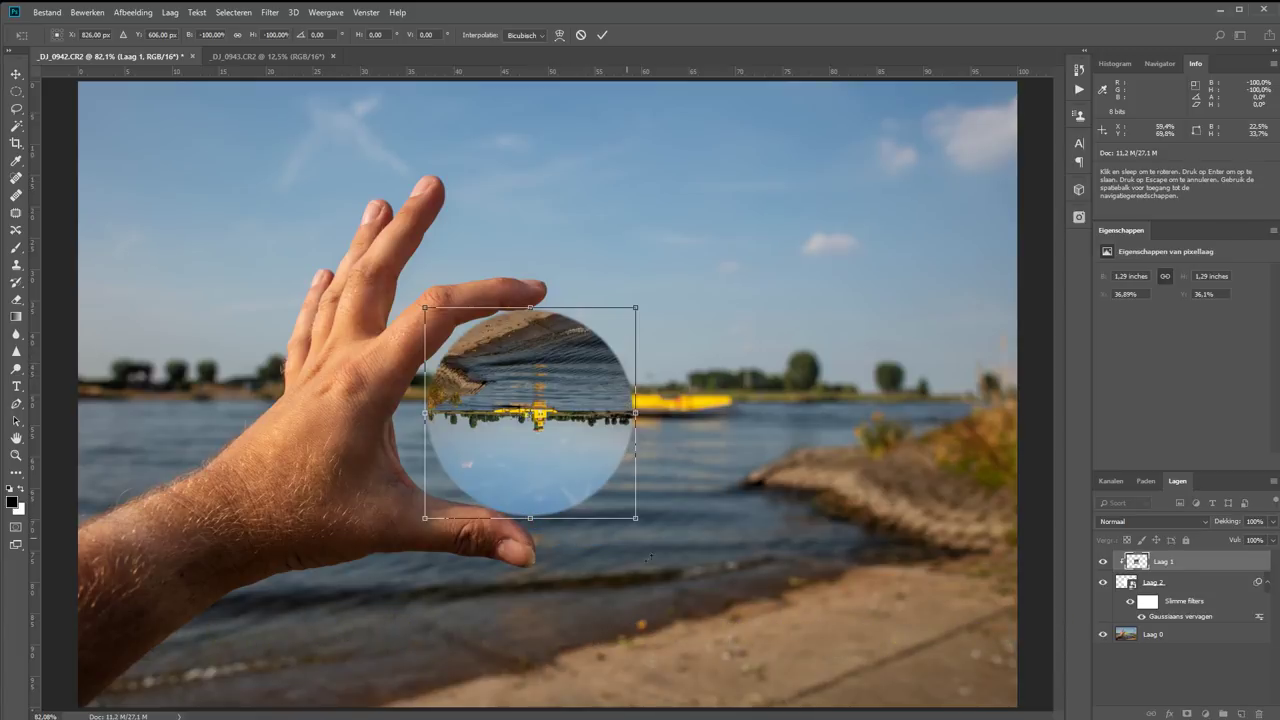
pyautogui.click(602, 35)
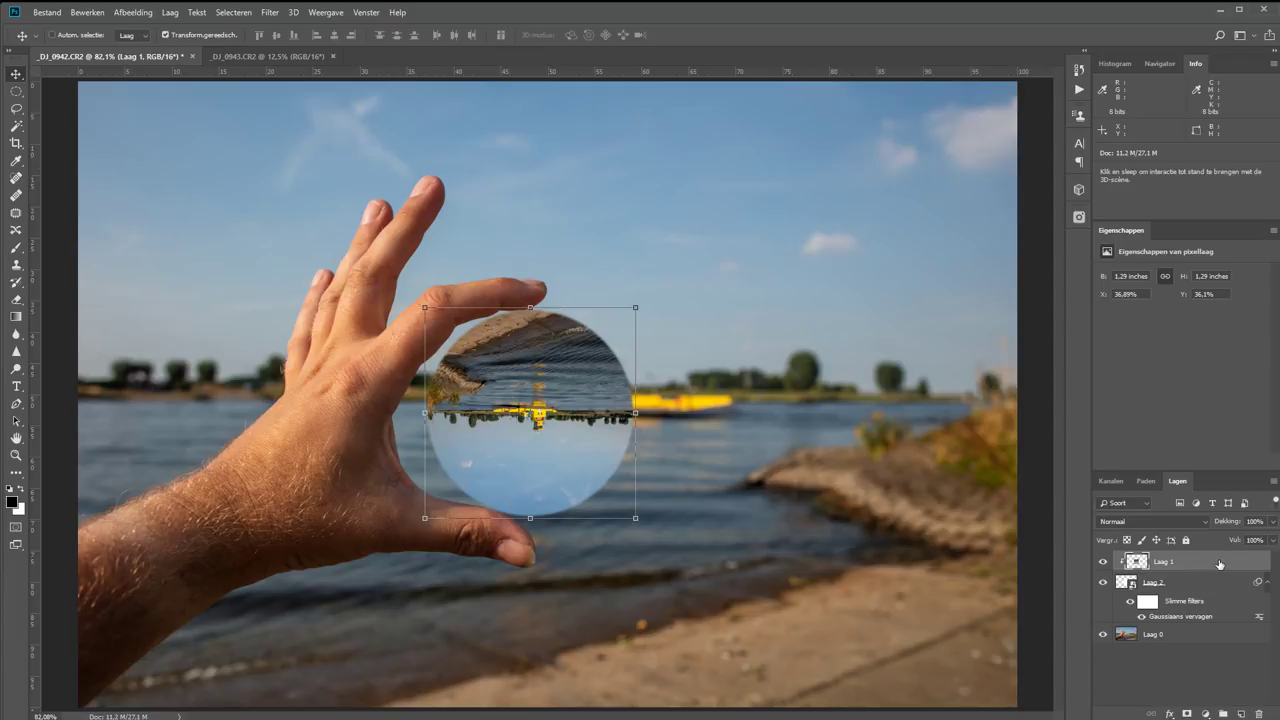
# Step: Convert Laag 1 into a smart object and apply a 100% Bol spherize filter
pyautogui.rightClick(1220, 565)
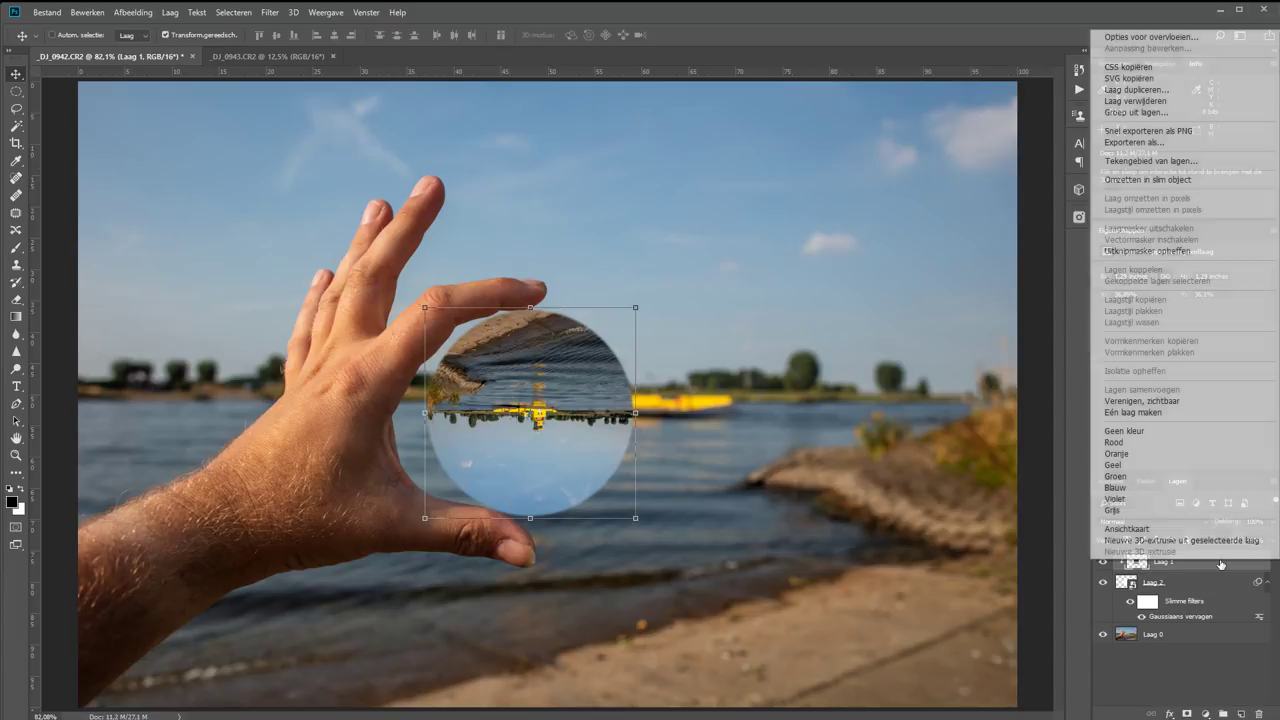
pyautogui.click(1155, 184)
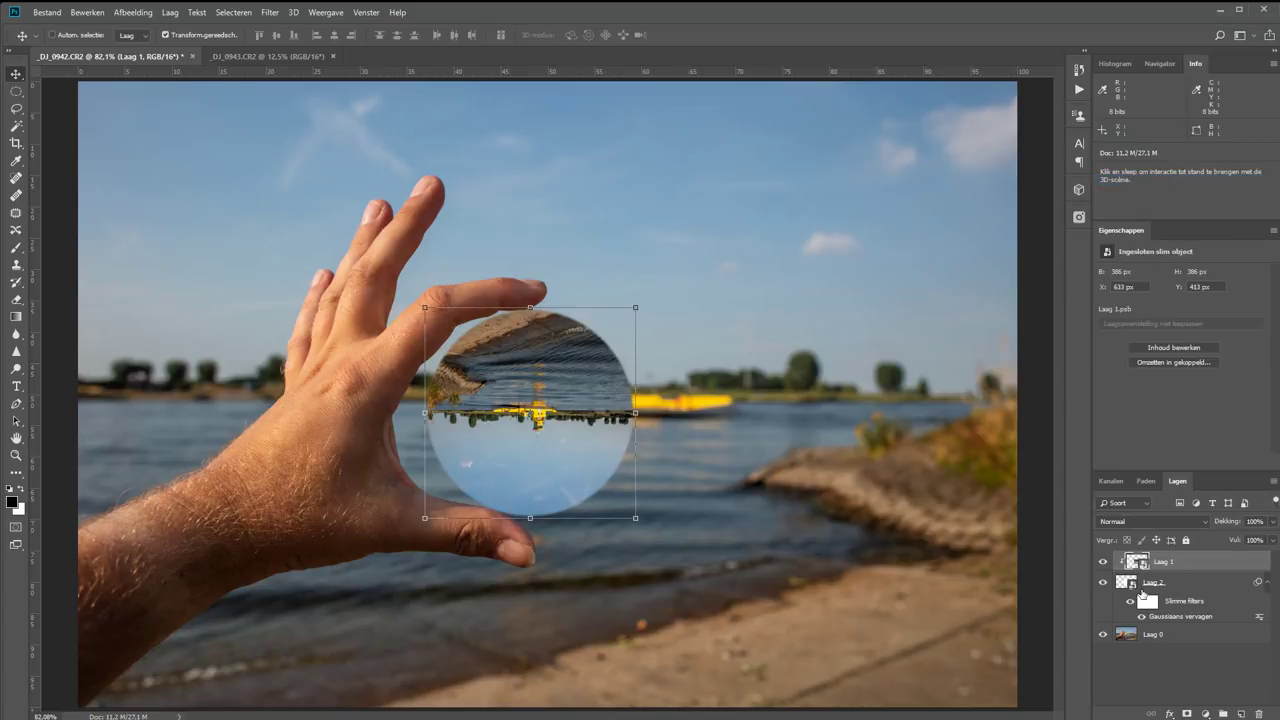
pyautogui.click(270, 12)
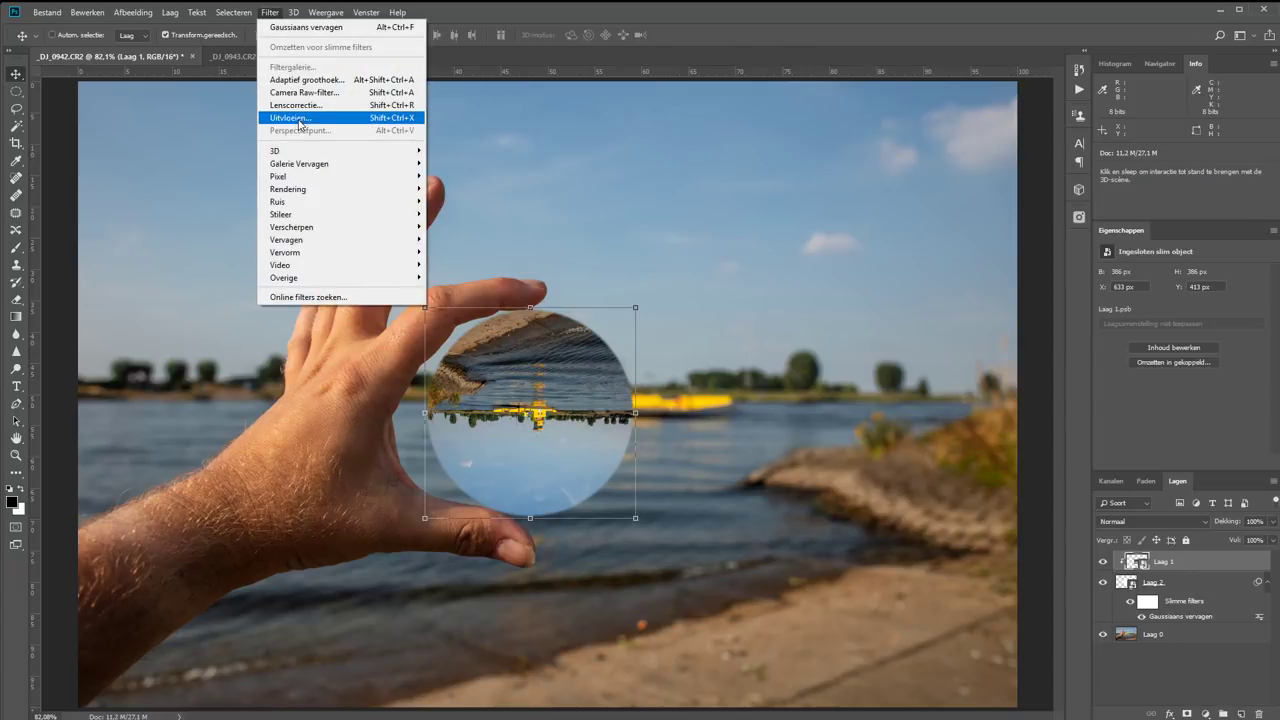
pyautogui.moveTo(338, 252)
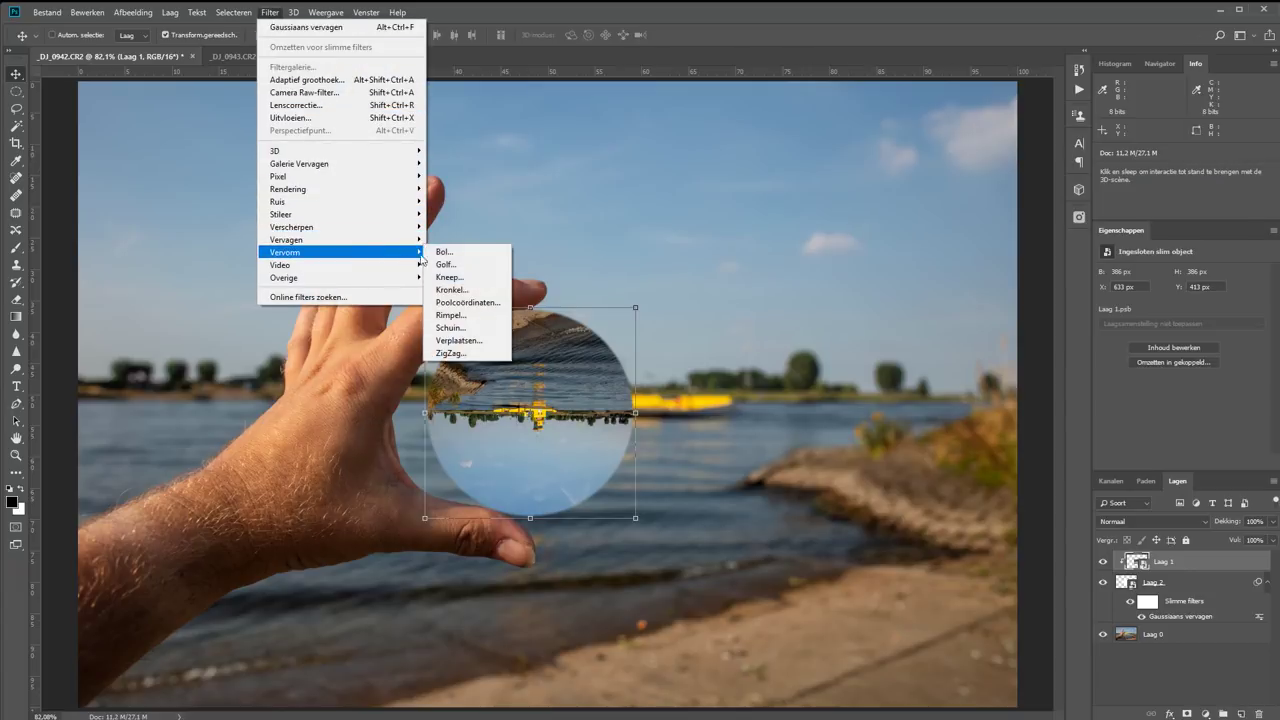
pyautogui.click(446, 257)
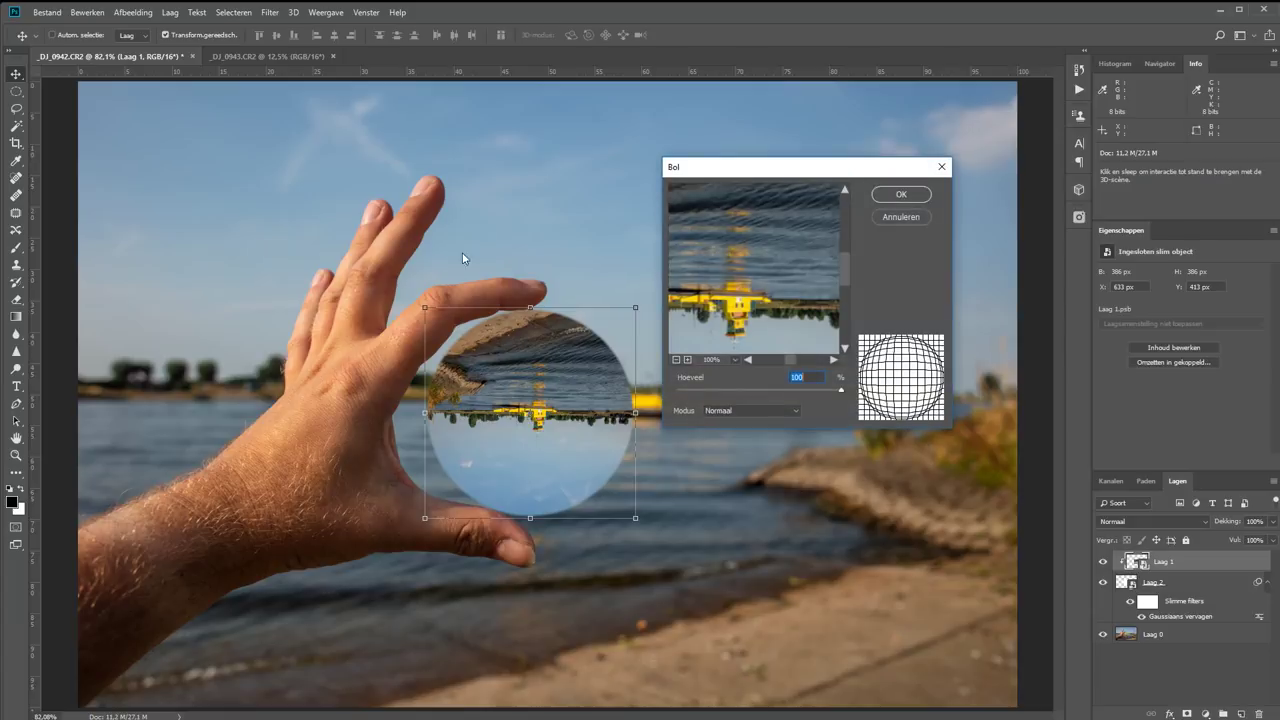
pyautogui.click(899, 196)
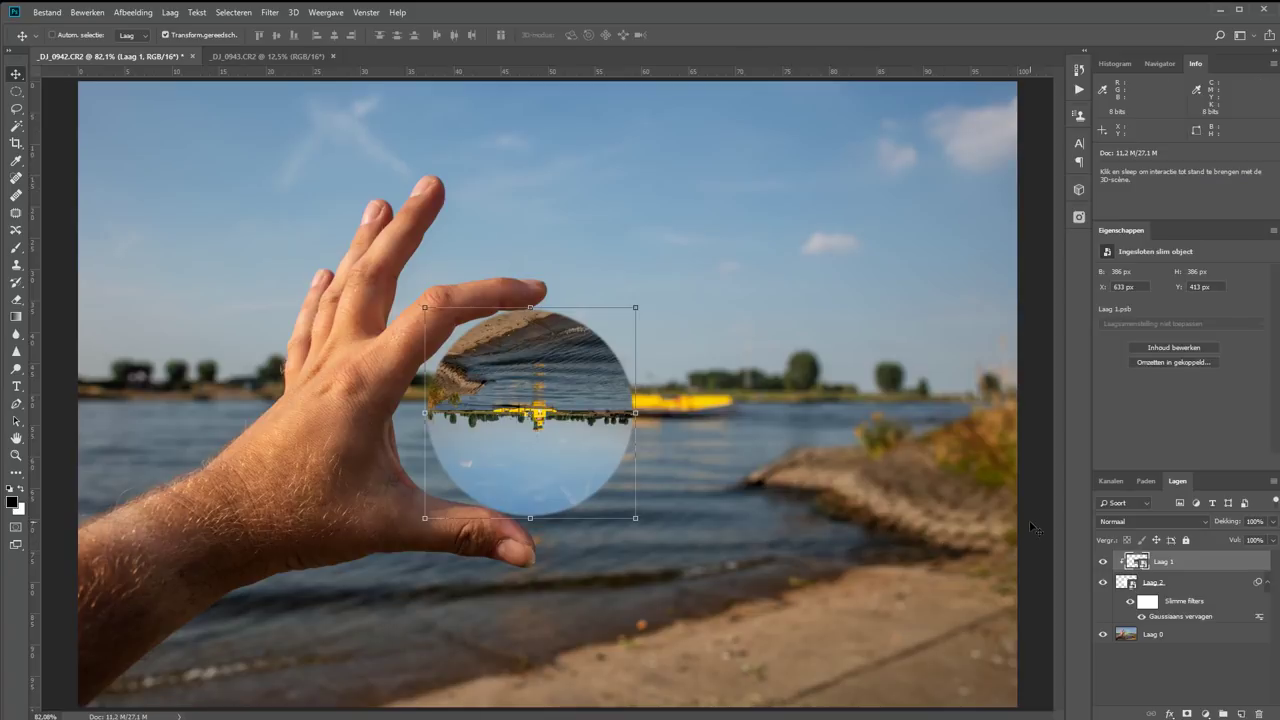
# Step: Warp the water and reflection into a curve with the Uitvloeien (Liquify) filter
pyautogui.click(278, 14)
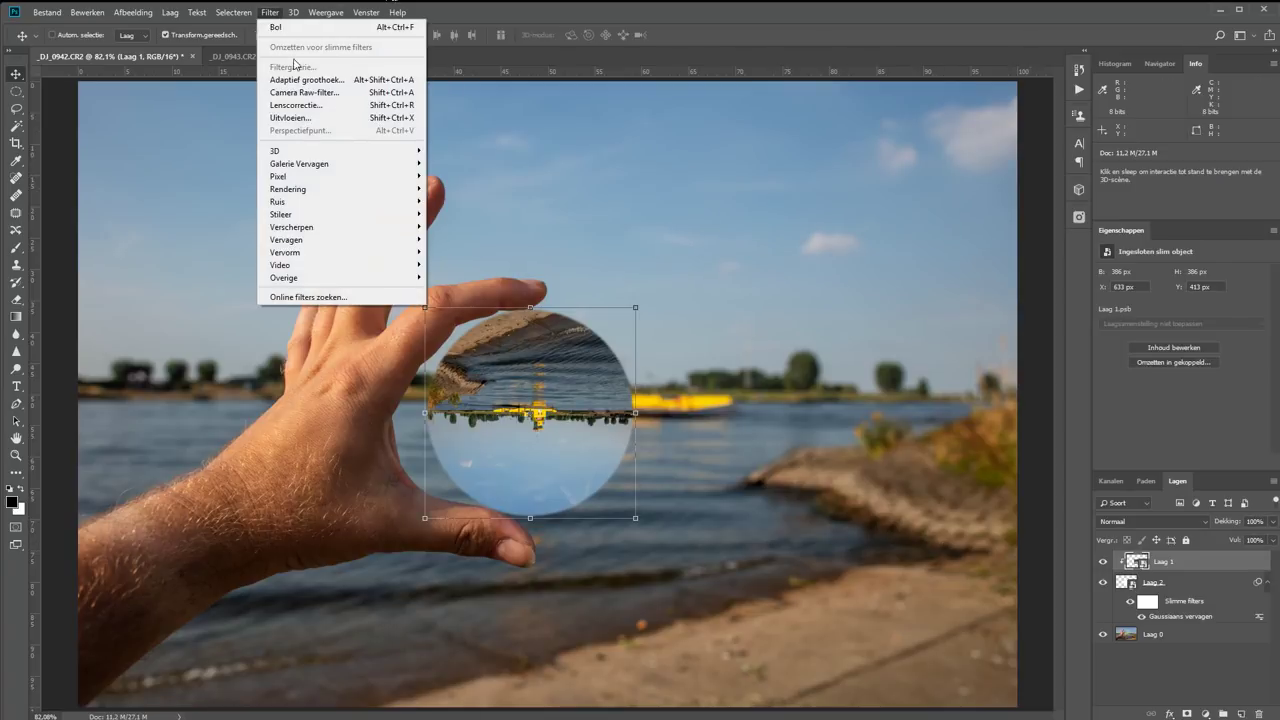
pyautogui.click(322, 106)
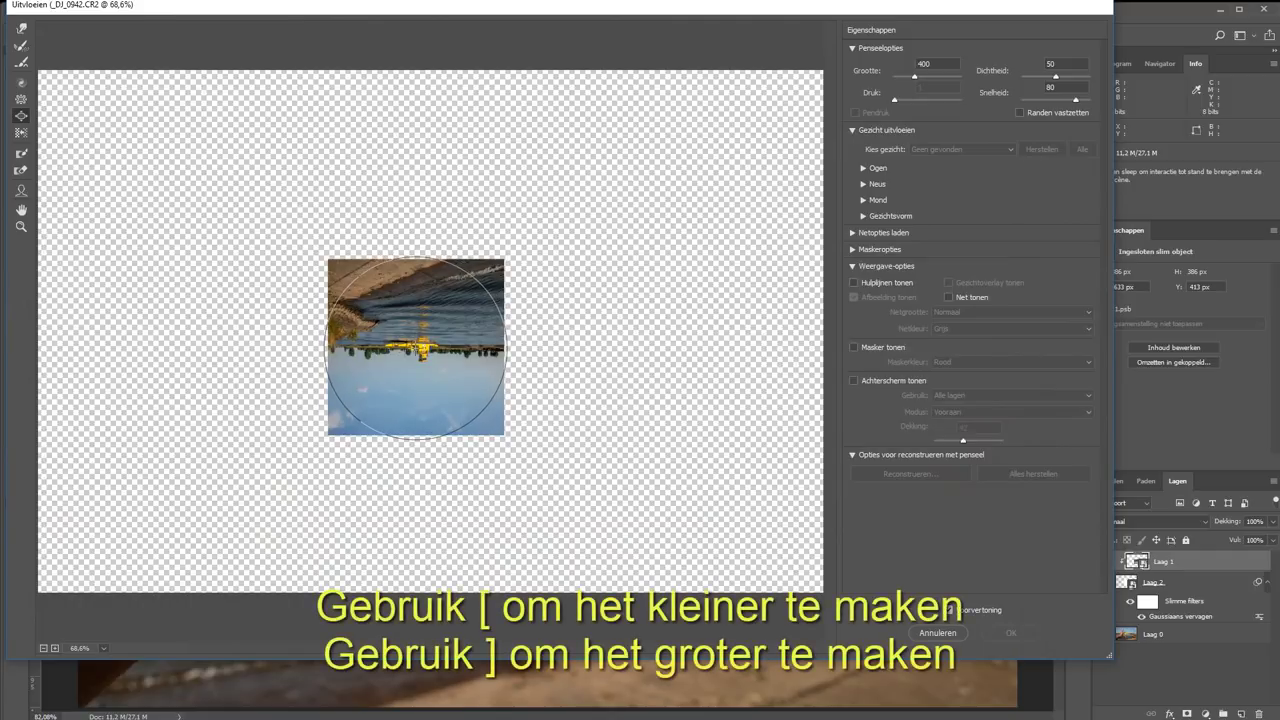
pyautogui.press(']')
pyautogui.press(']')
pyautogui.press(']')
pyautogui.press(']')
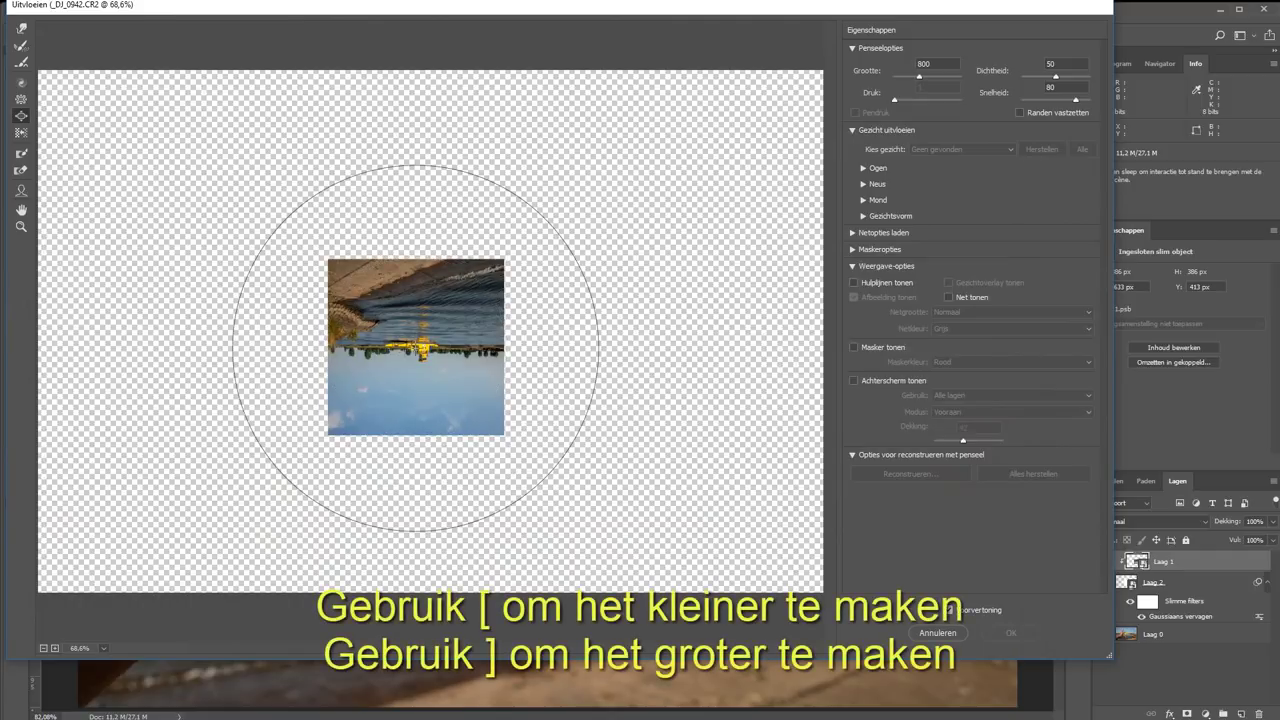
pyautogui.press('[')
pyautogui.press('[')
pyautogui.press('[')
pyautogui.press('[')
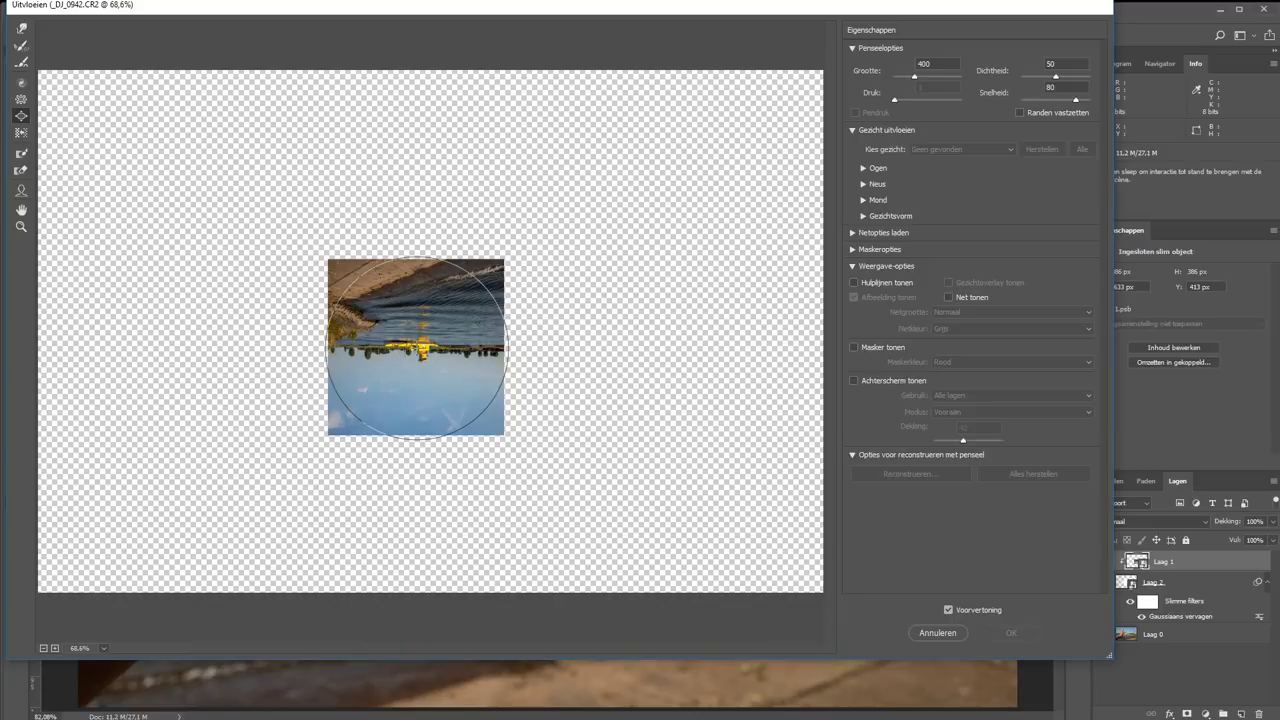
pyautogui.moveTo(417, 349); pyautogui.dragTo(415, 348)
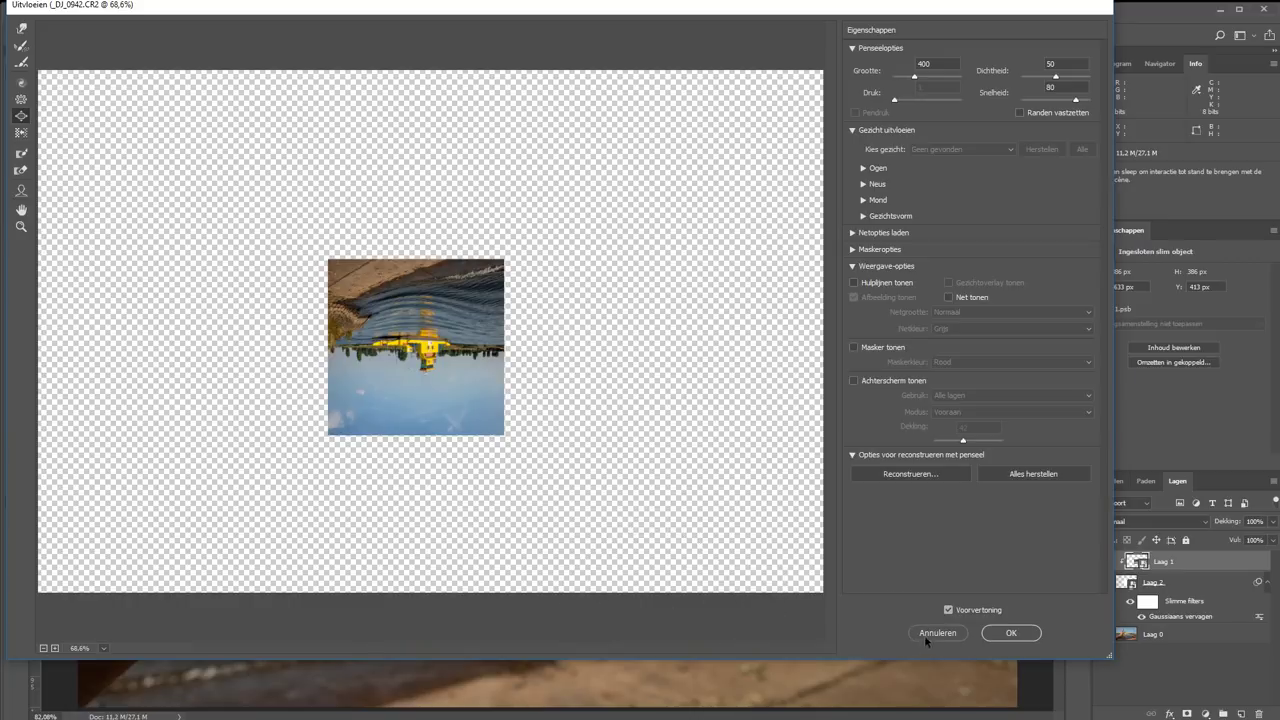
pyautogui.click(1011, 633)
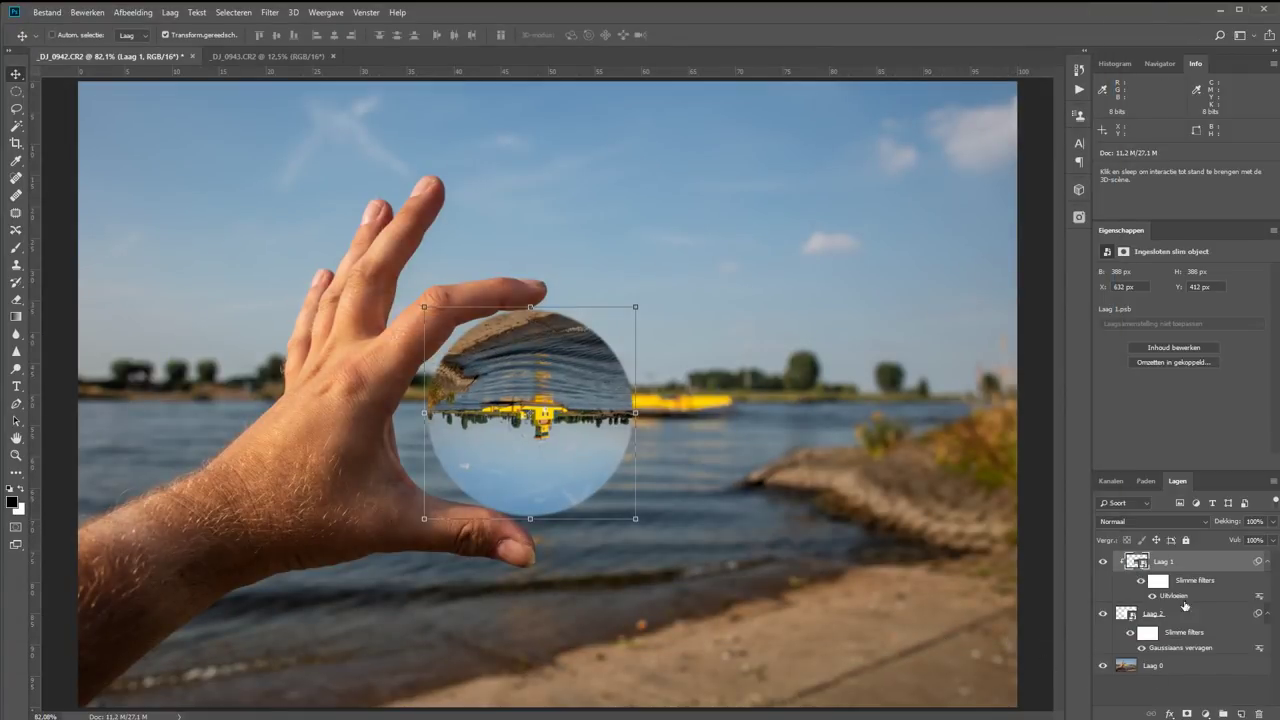
# Step: Refine the Liquify warp on the ferry and waves, then add empty layer Laag 3 on top
pyautogui.doubleClick(1180, 598)
pyautogui.moveTo(418, 345); pyautogui.dragTo(415, 349)
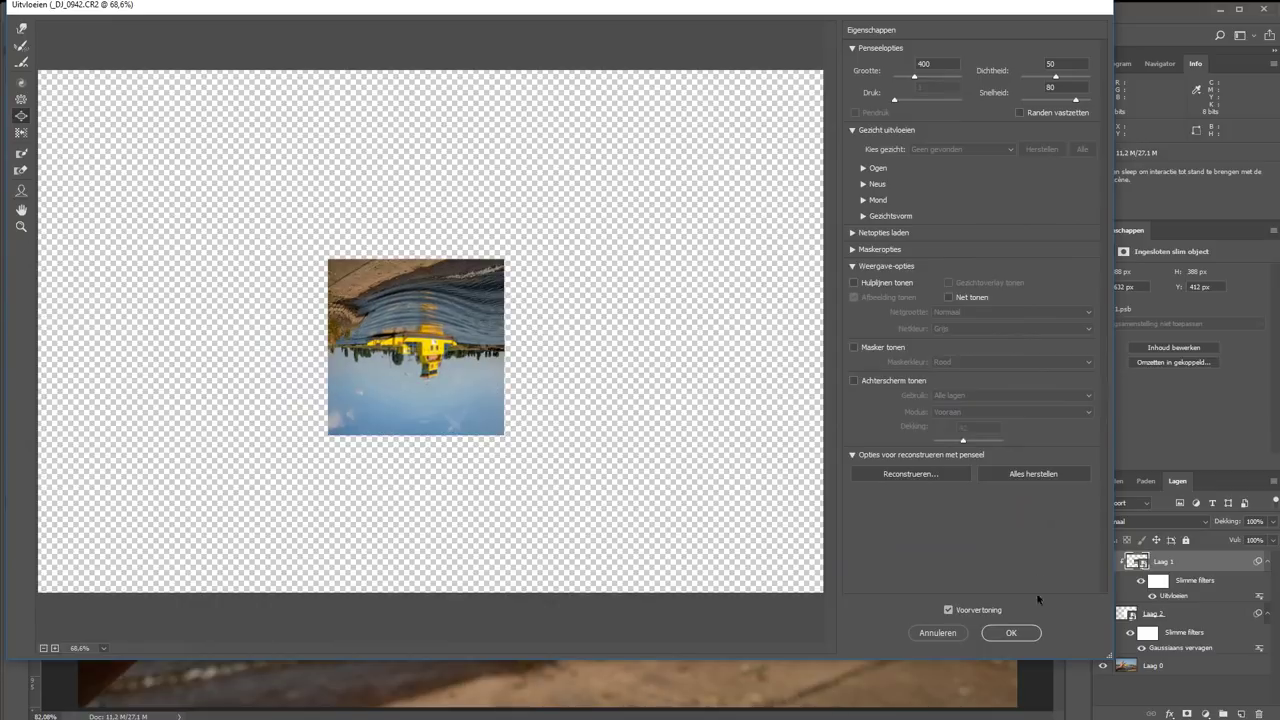
pyautogui.click(1013, 633)
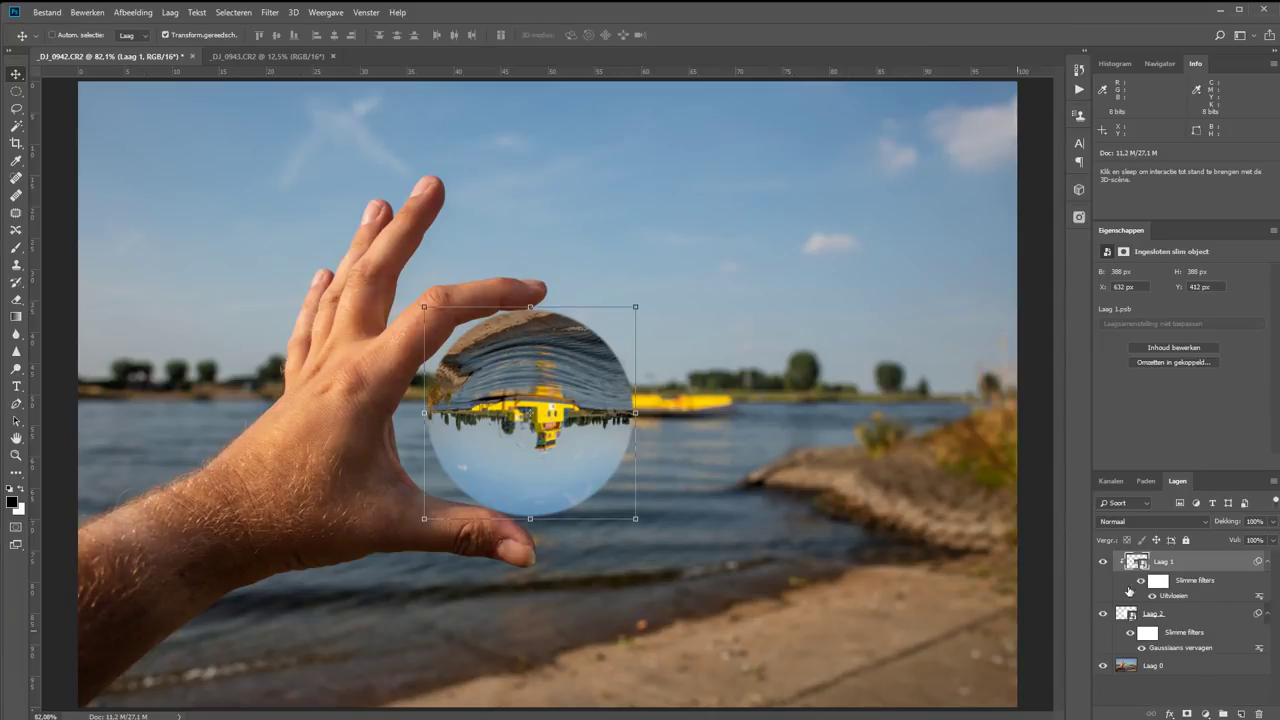
pyautogui.click(1240, 714)
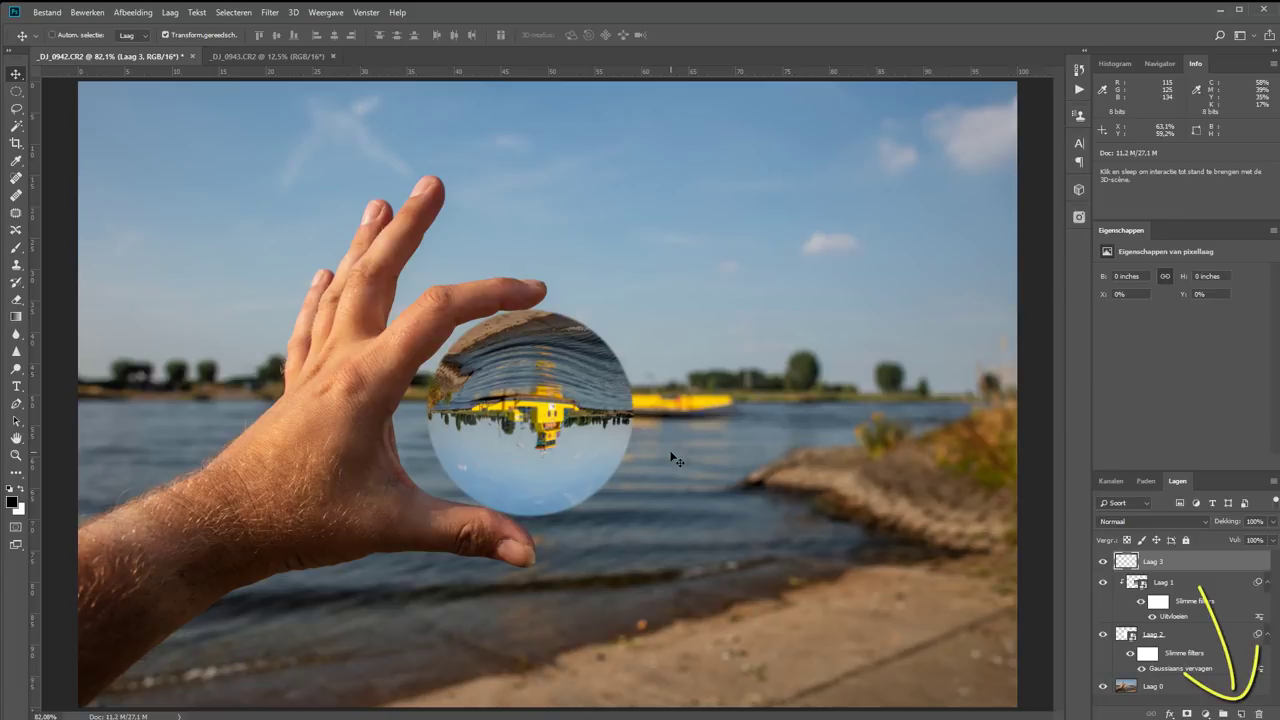
# Step: Sample a light sky-blue from the photo as the brush colour, zoomed in on the ball
pyautogui.press('z')
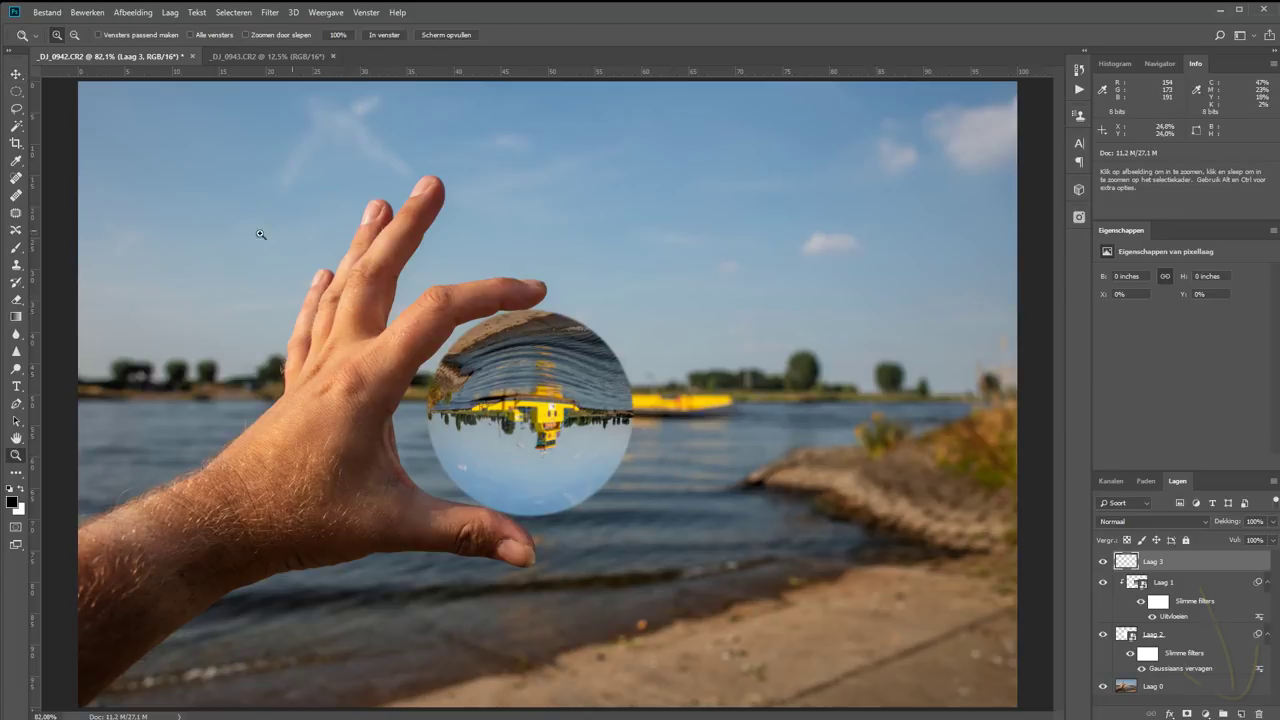
pyautogui.moveTo(333, 237); pyautogui.dragTo(710, 579)
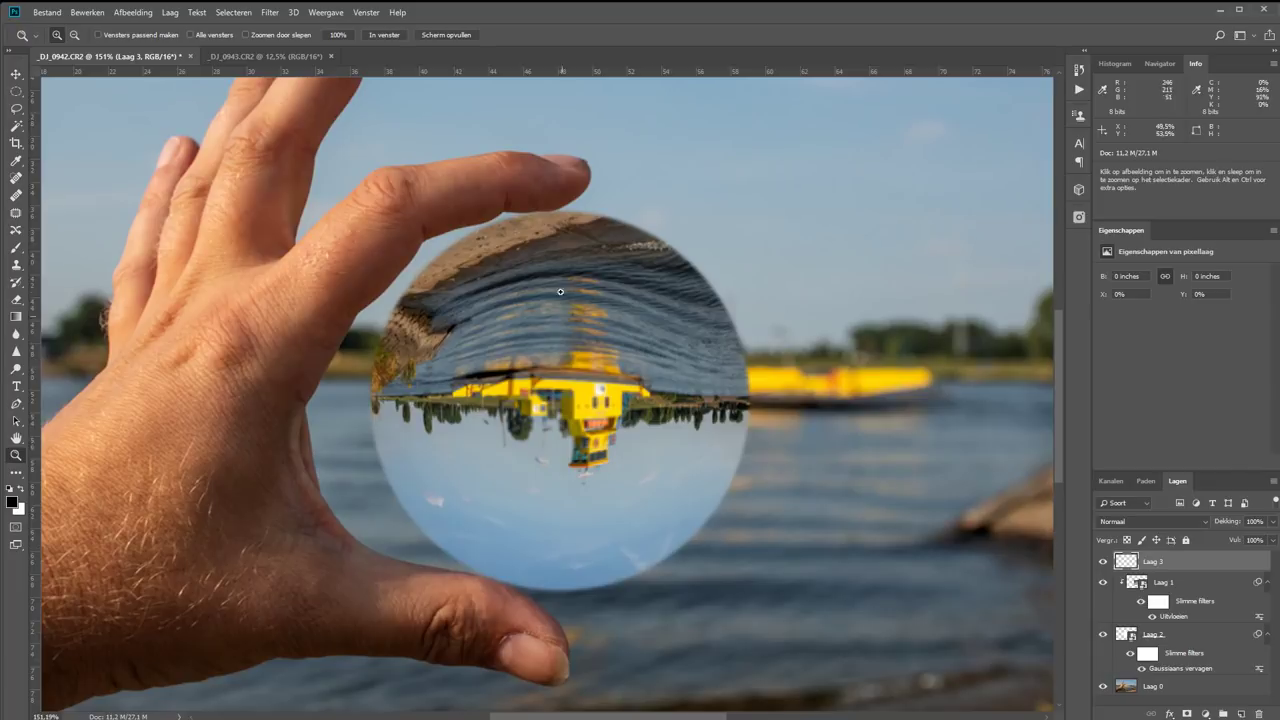
pyautogui.press('b')
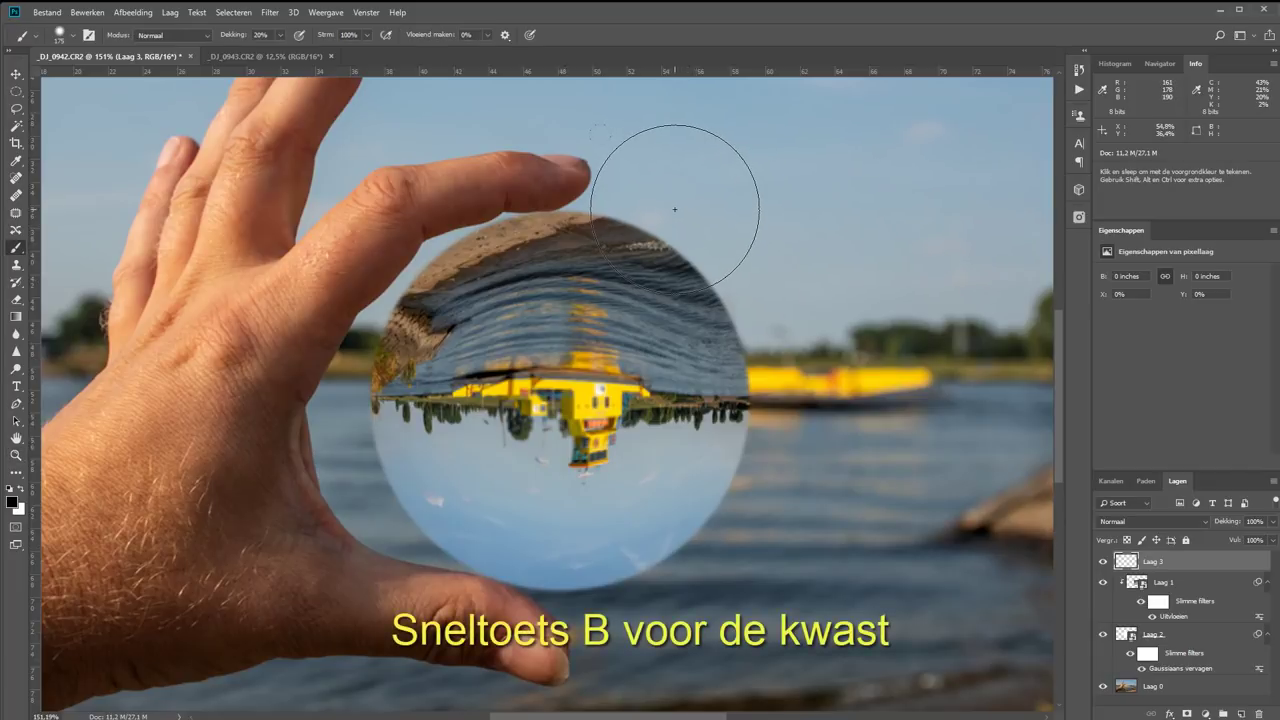
pyautogui.press('[')
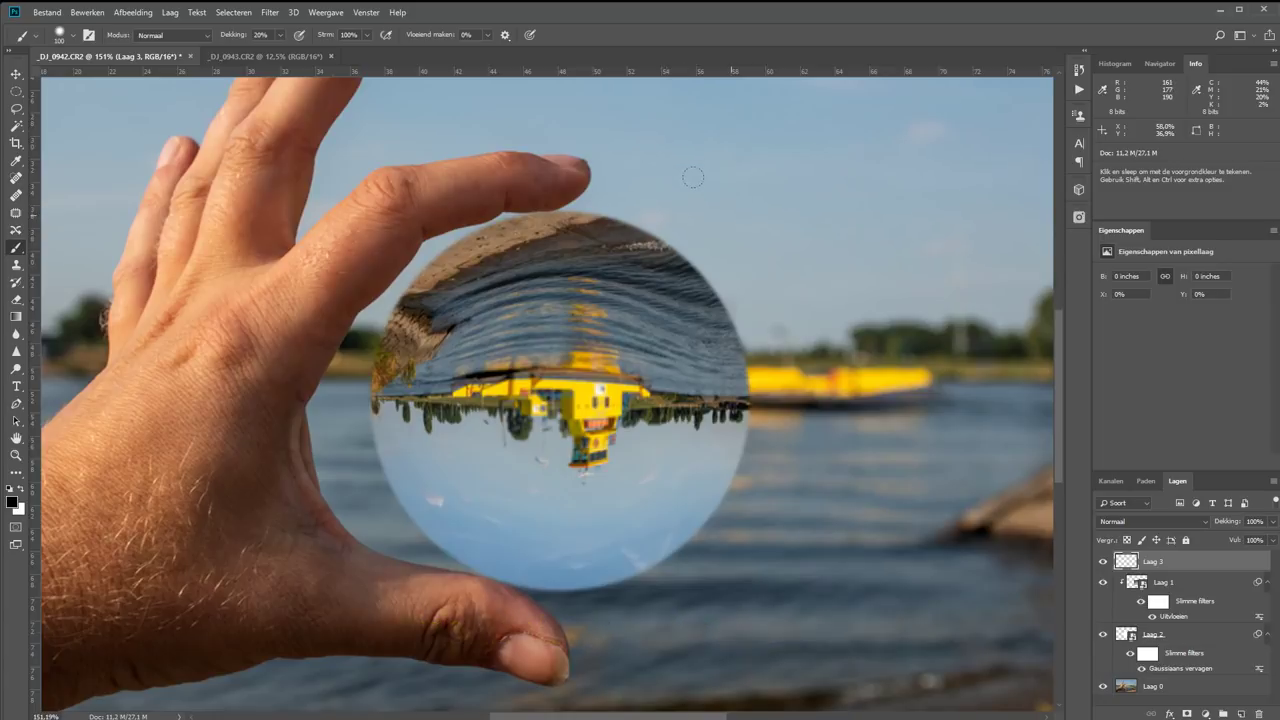
pyautogui.moveTo(700, 161); pyautogui.dragTo(705, 161)
pyautogui.press('alt')
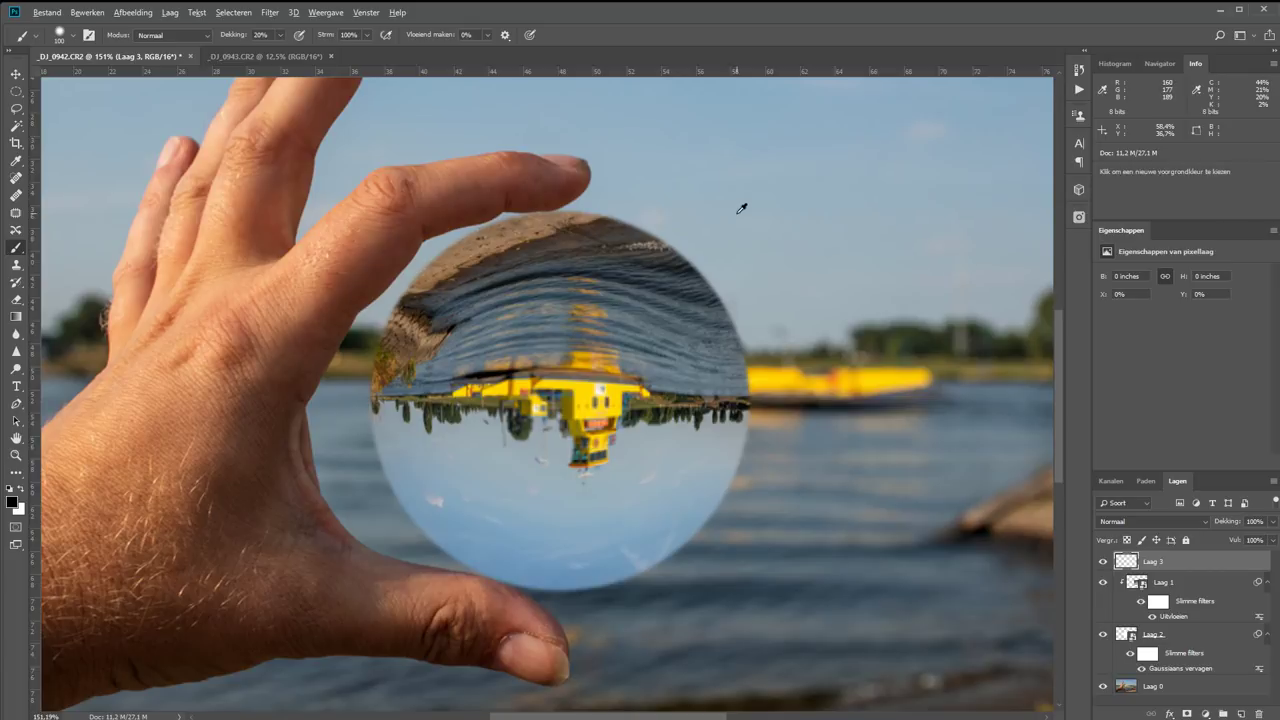
pyautogui.keyDown('alt'); pyautogui.click(741, 208); pyautogui.keyUp('alt')
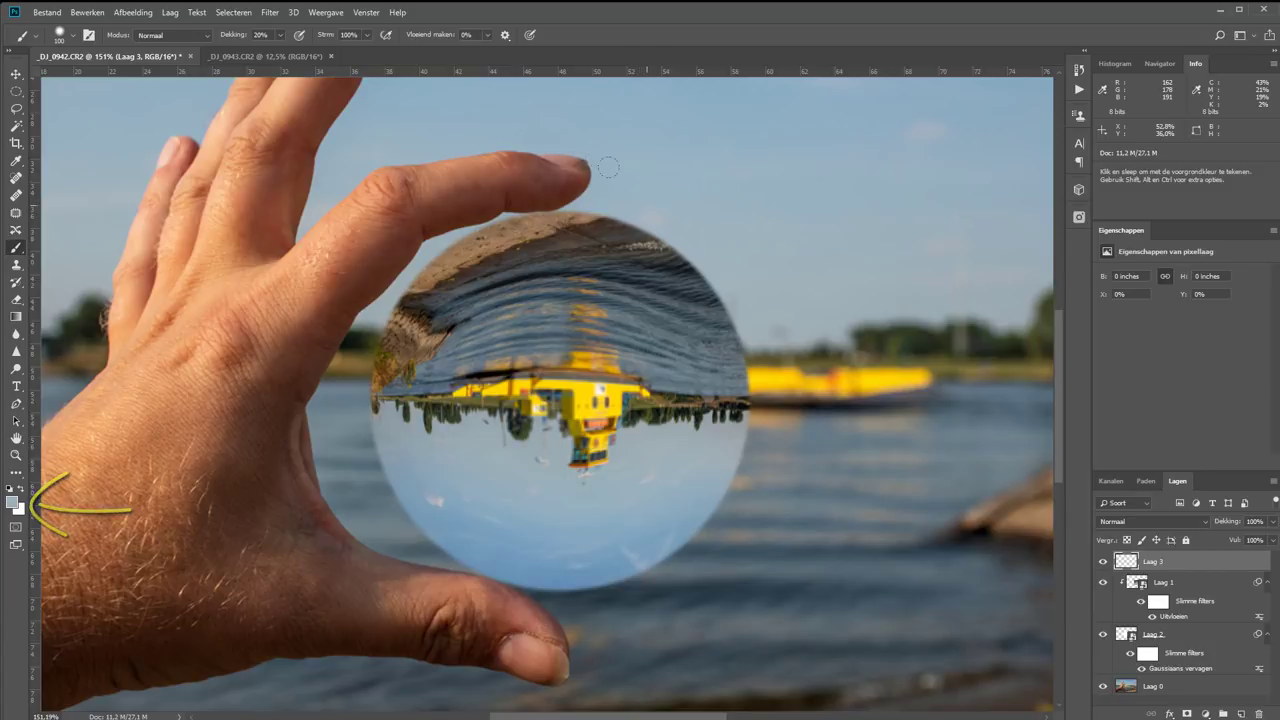
# Step: Paint sky-blue haze over the ball's top-right and right edges, then undo the strokes
pyautogui.moveTo(610, 228)
pyautogui.mouseDown()
pyautogui.moveTo(650, 219)
pyautogui.moveTo(704, 178)
pyautogui.mouseUp()
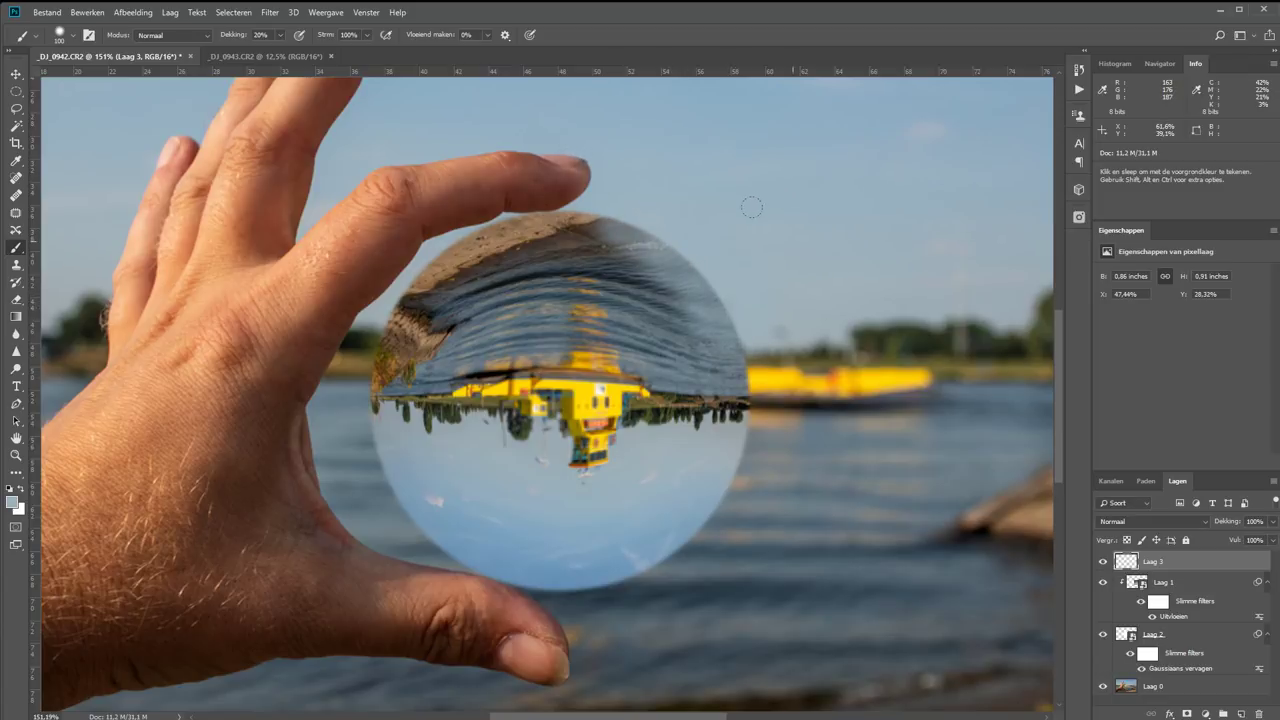
pyautogui.moveTo(617, 186); pyautogui.dragTo(742, 388)
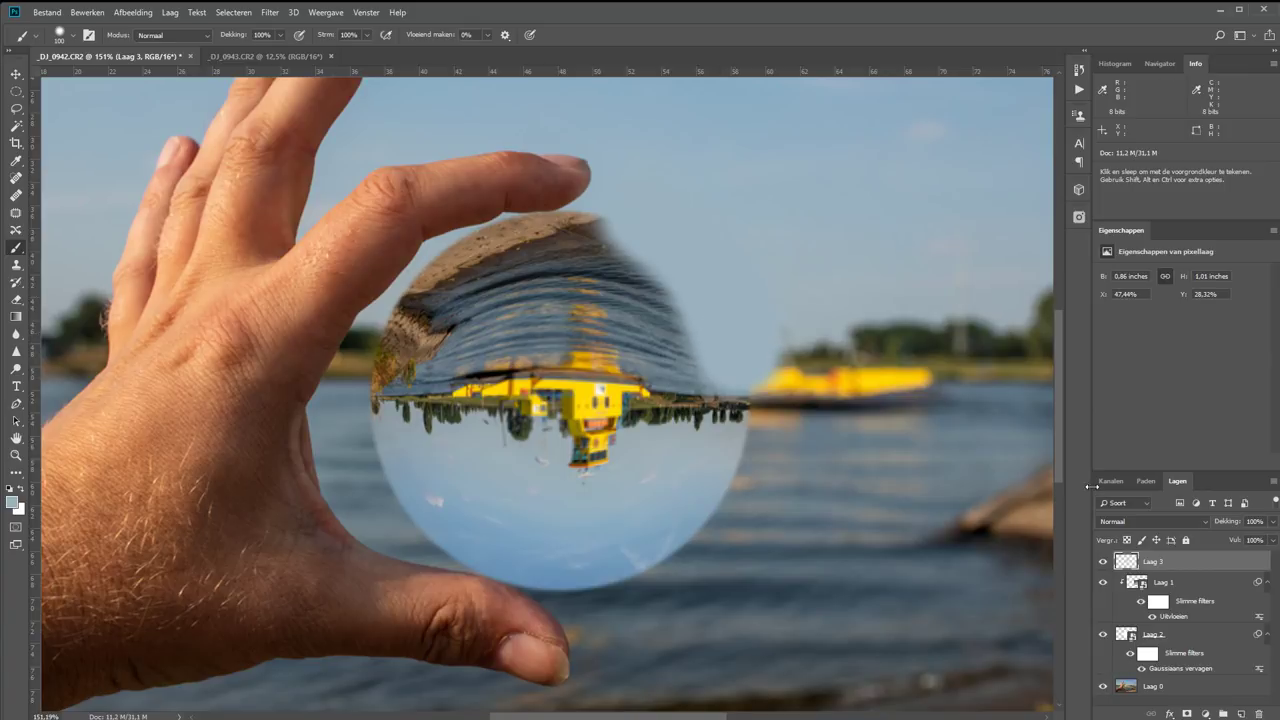
pyautogui.hotkey('ctrl', 'z')
pyautogui.hotkey('ctrl', 'z')
pyautogui.hotkey('ctrl', 'z')
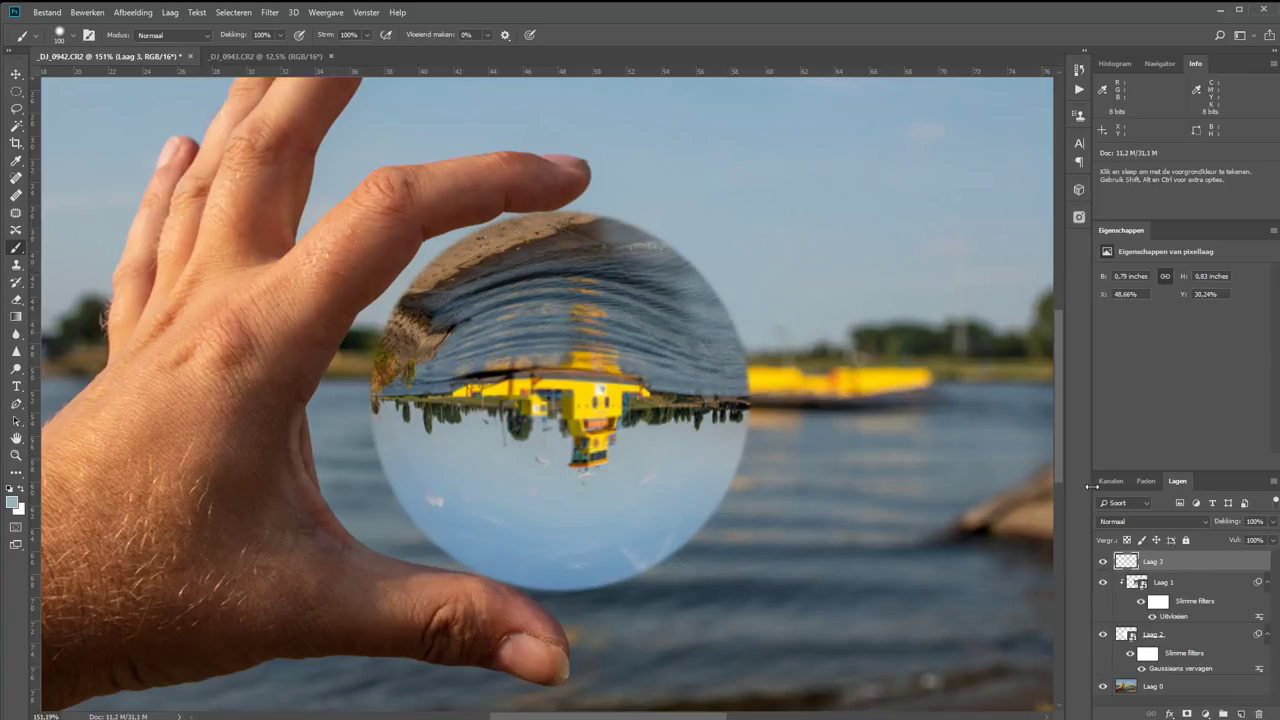
pyautogui.hotkey('ctrl', 'z')
pyautogui.hotkey('ctrl', 'z')
pyautogui.hotkey('ctrl', 'z')
pyautogui.hotkey('ctrl', 'z')
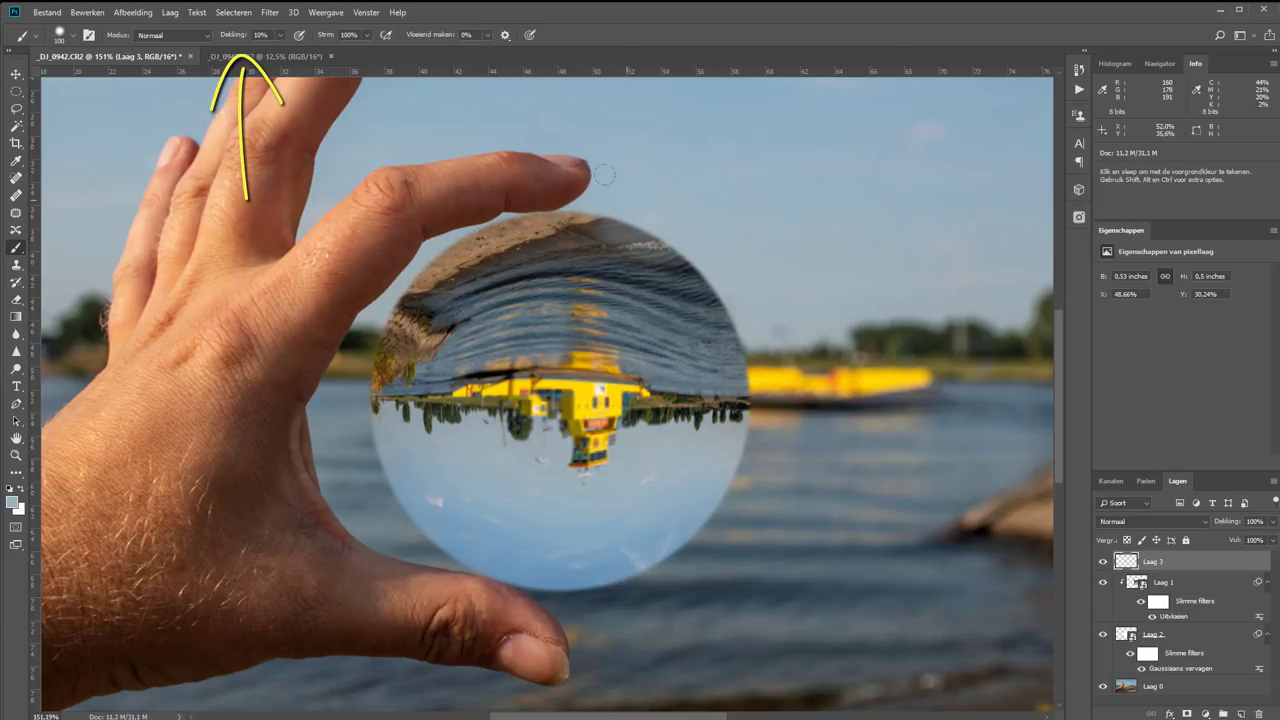
# Step: Paint faint haze along the ball's upper-right, right and bottom edges using boat yellow and grey-blue
pyautogui.moveTo(612, 228)
pyautogui.mouseDown()
pyautogui.moveTo(710, 316)
pyautogui.moveTo(614, 181)
pyautogui.mouseUp()
pyautogui.keyDown('alt'); pyautogui.click(780, 381); pyautogui.keyUp('alt')
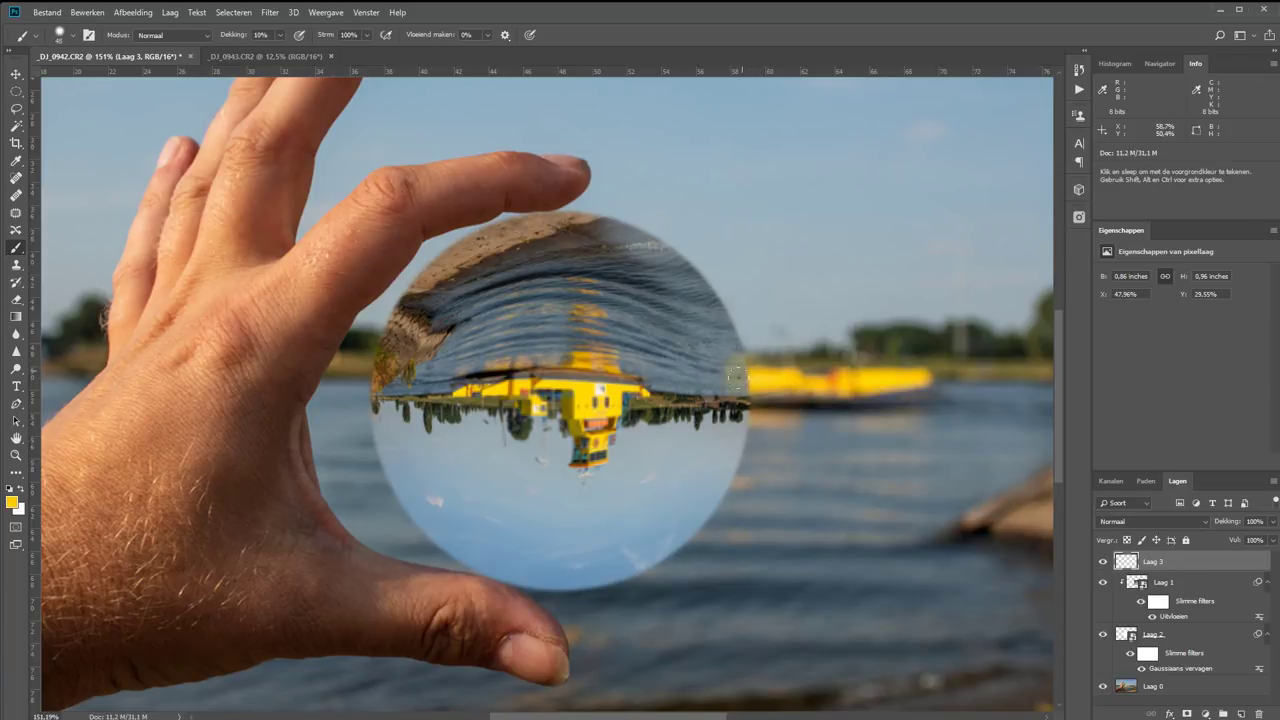
pyautogui.moveTo(733, 366); pyautogui.dragTo(758, 387)
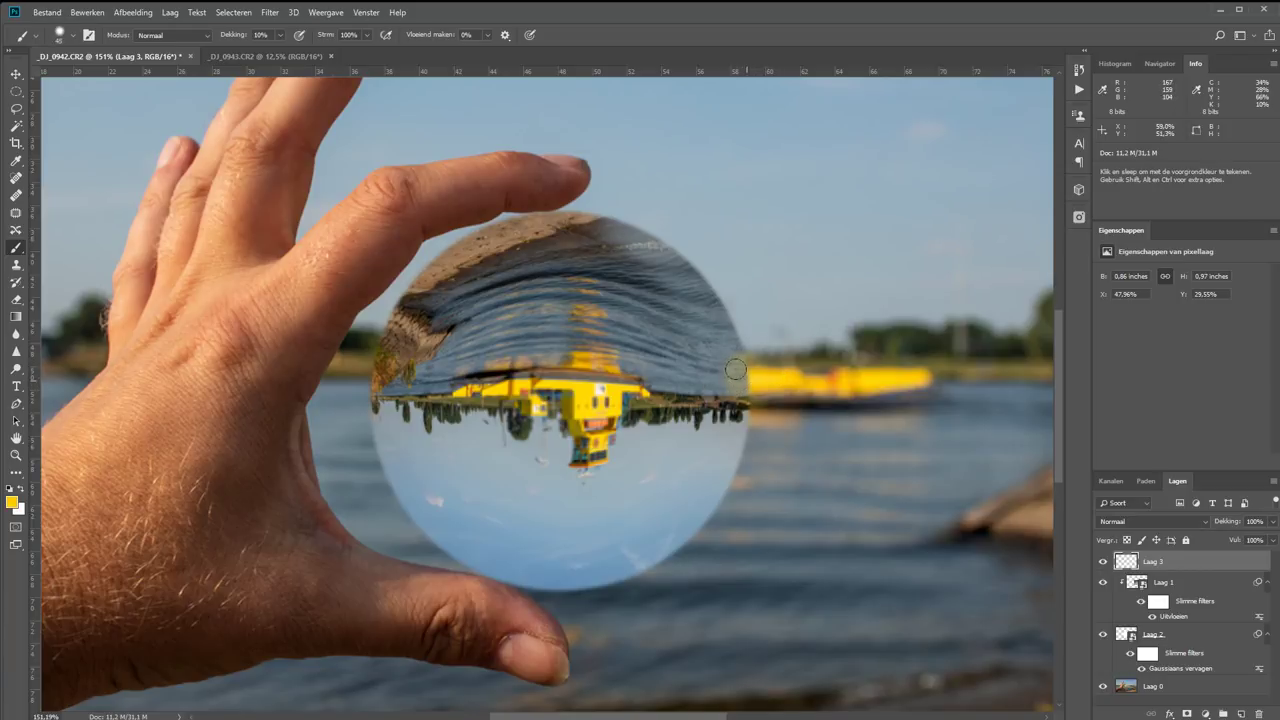
pyautogui.keyDown('alt'); pyautogui.click(750, 428); pyautogui.keyUp('alt')
pyautogui.moveTo(670, 592); pyautogui.dragTo(603, 598)
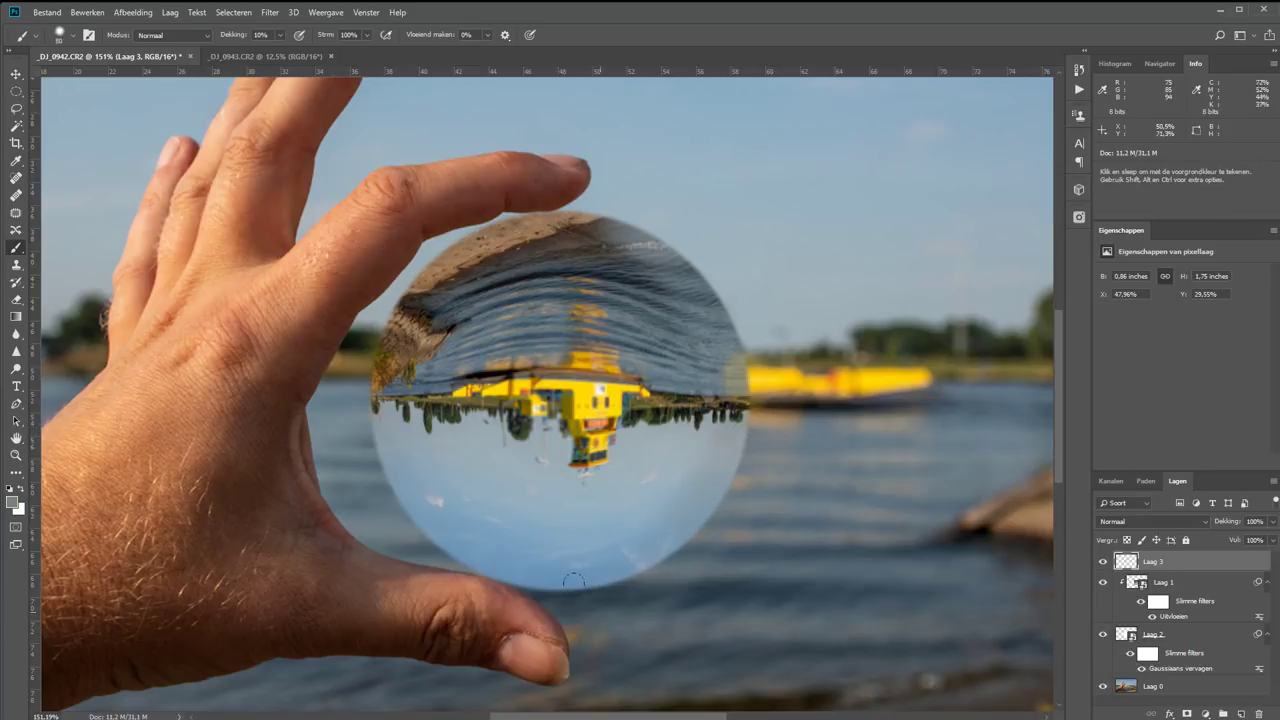
# Step: Sample blue-grey and skin tones from the photo and extend the haze toward the ball's left edge
pyautogui.keyDown('alt'); pyautogui.click(520, 588); pyautogui.keyUp('alt')
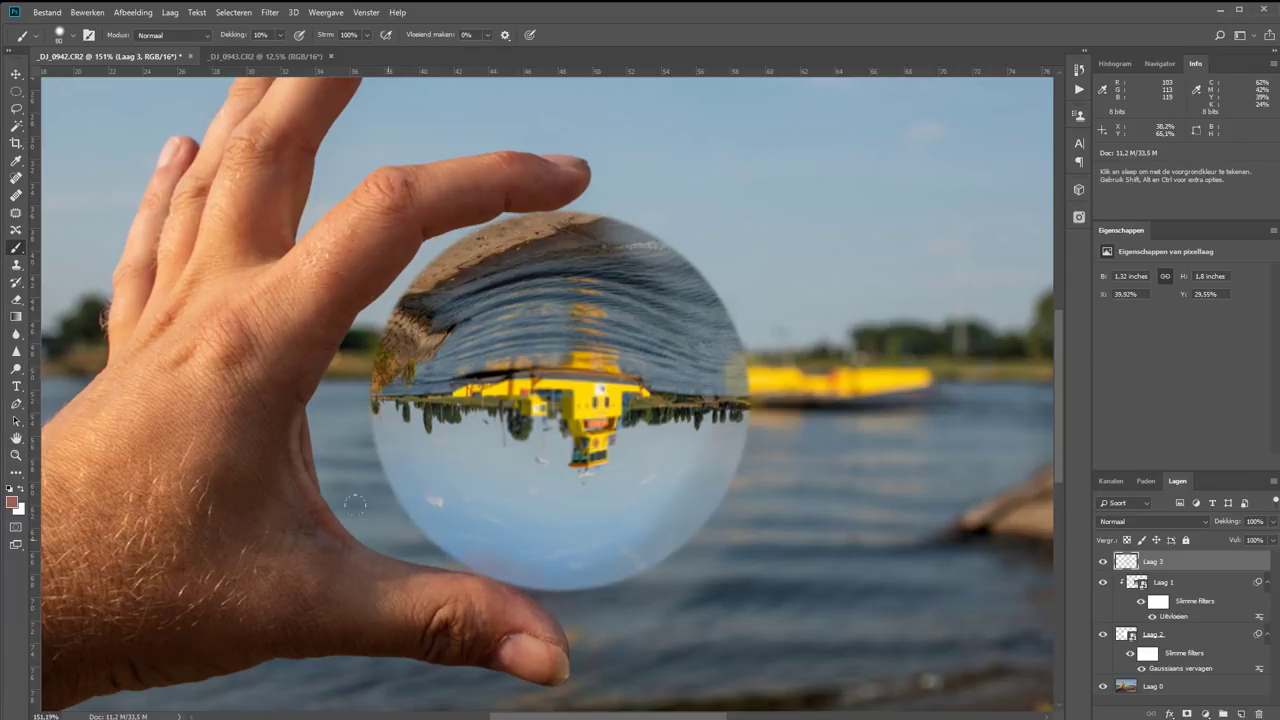
pyautogui.press('alt')
pyautogui.keyDown('alt'); pyautogui.click(385, 513); pyautogui.keyUp('alt')
pyautogui.moveTo(375, 480); pyautogui.dragTo(333, 378)
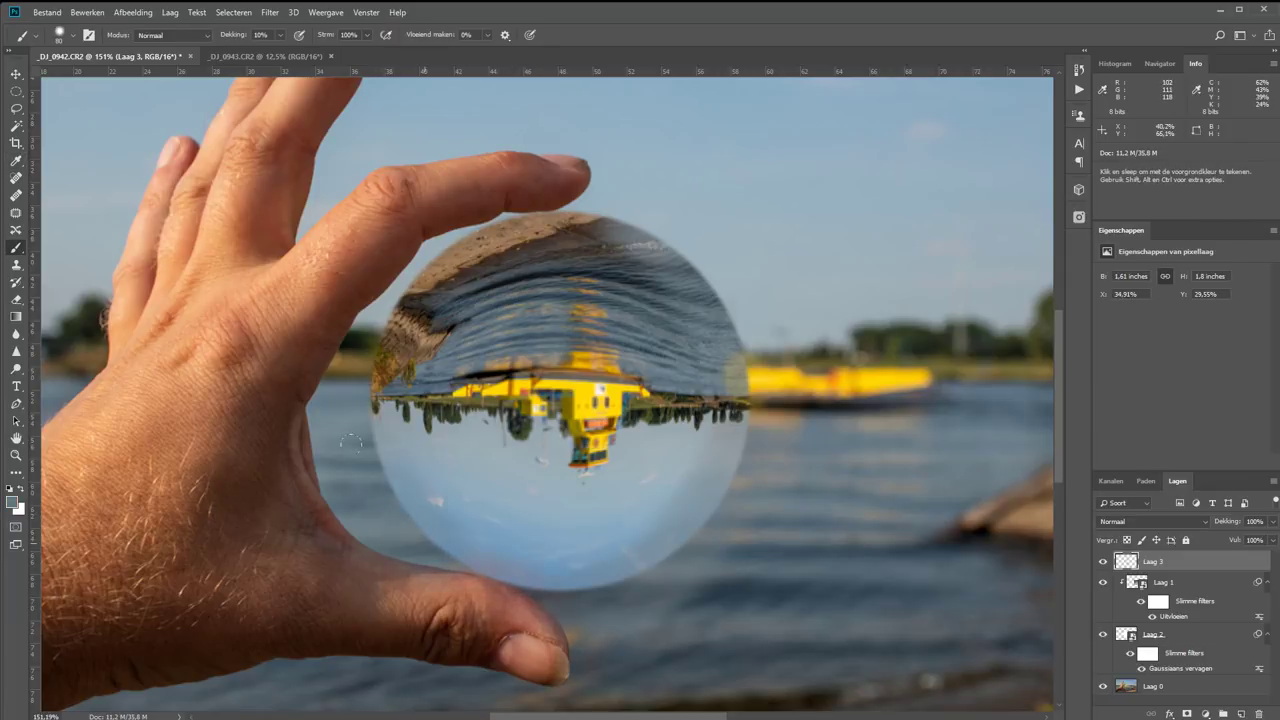
pyautogui.keyDown('alt'); pyautogui.click(329, 343); pyautogui.keyUp('alt')
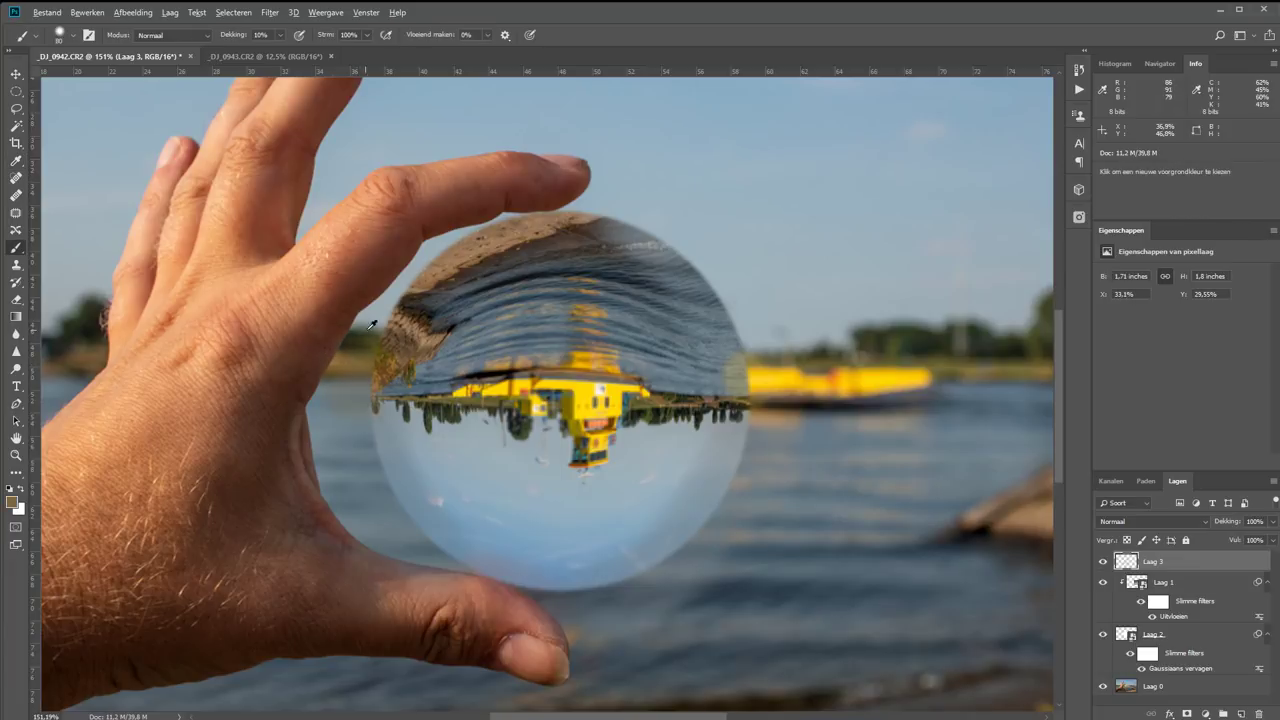
pyautogui.keyDown('alt'); pyautogui.click(373, 329); pyautogui.keyUp('alt')
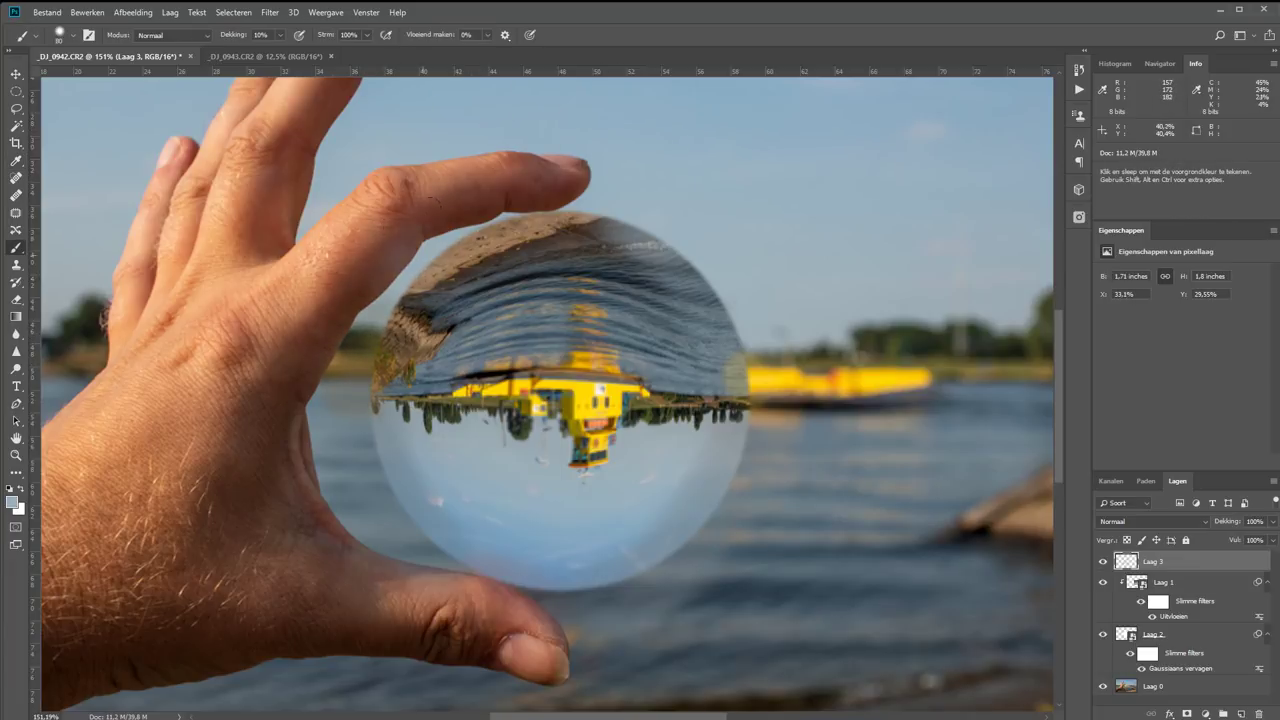
pyautogui.keyDown('alt'); pyautogui.click(428, 198); pyautogui.keyUp('alt')
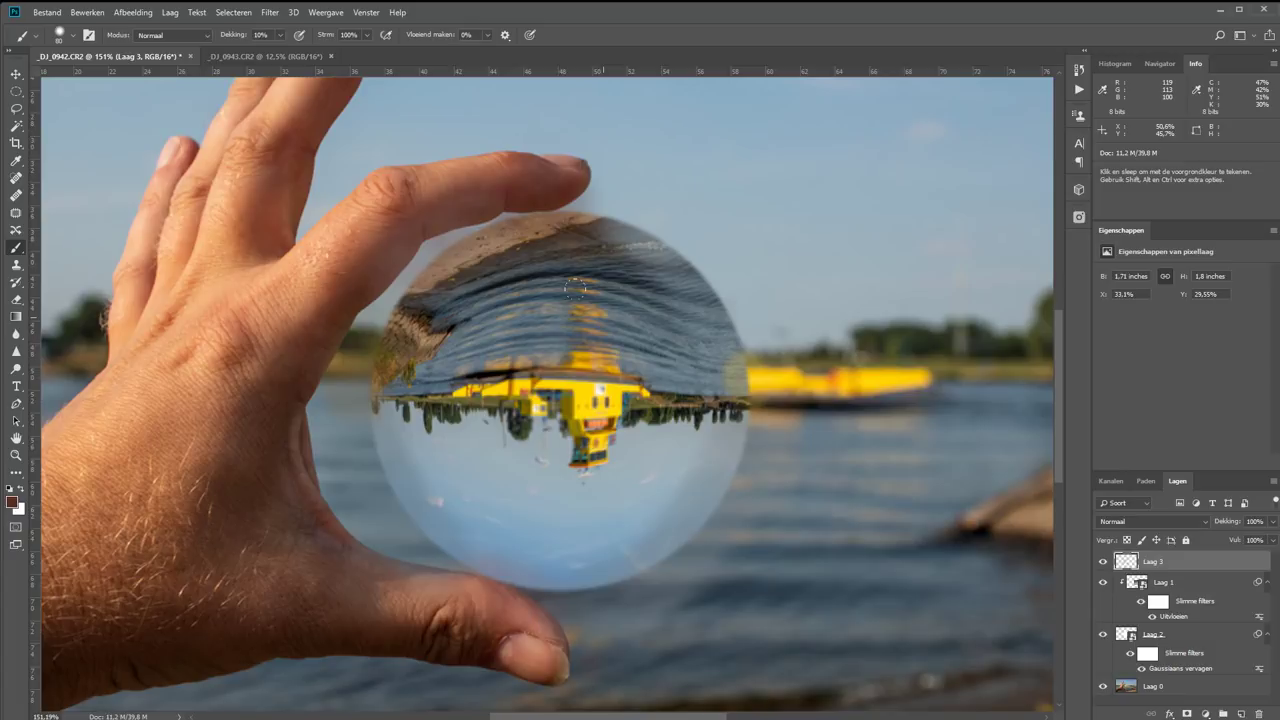
# Step: Compare the haze by toggling Laag 3, then clip Laag 3 to the glass ball layer
pyautogui.click(1103, 562)
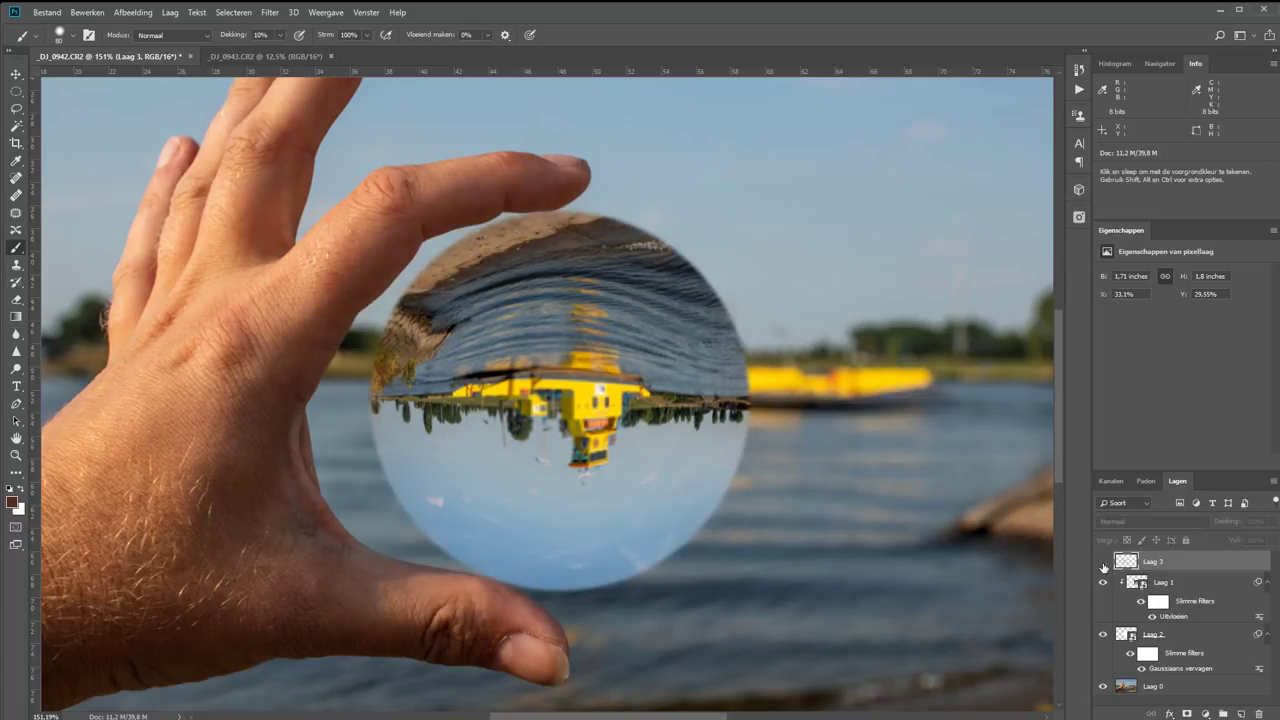
pyautogui.click(1103, 562)
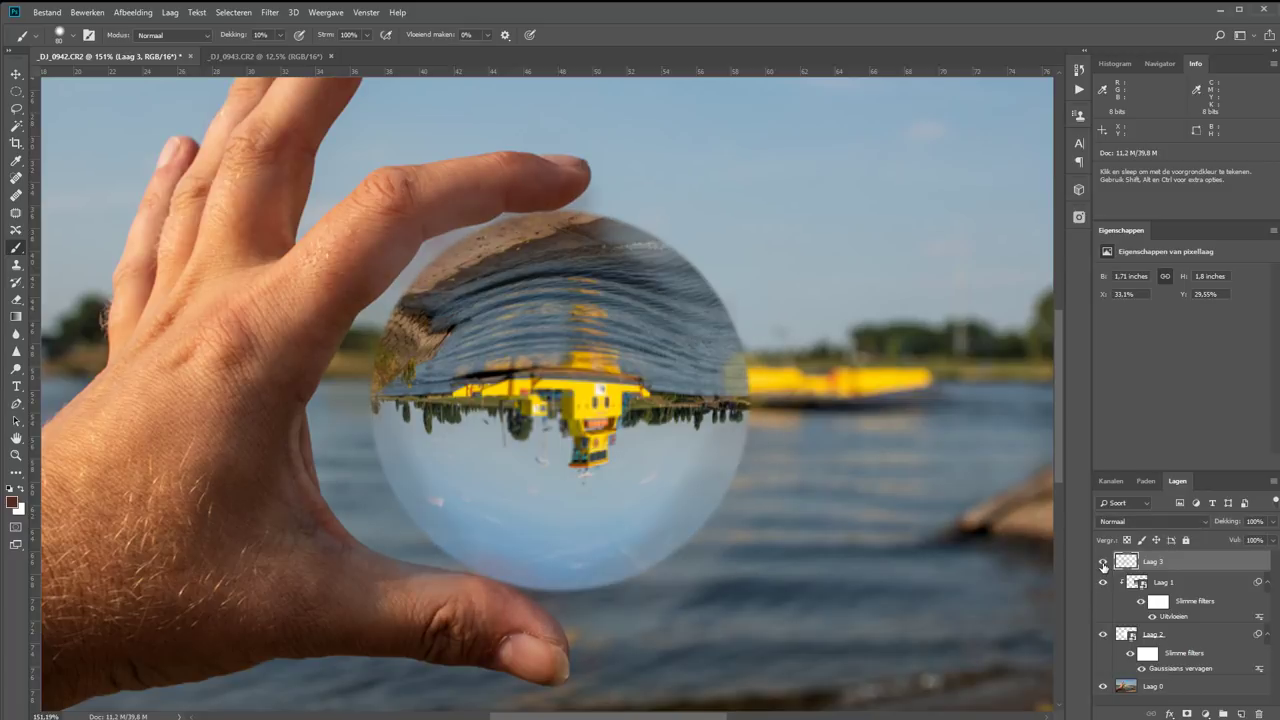
pyautogui.click(1103, 562)
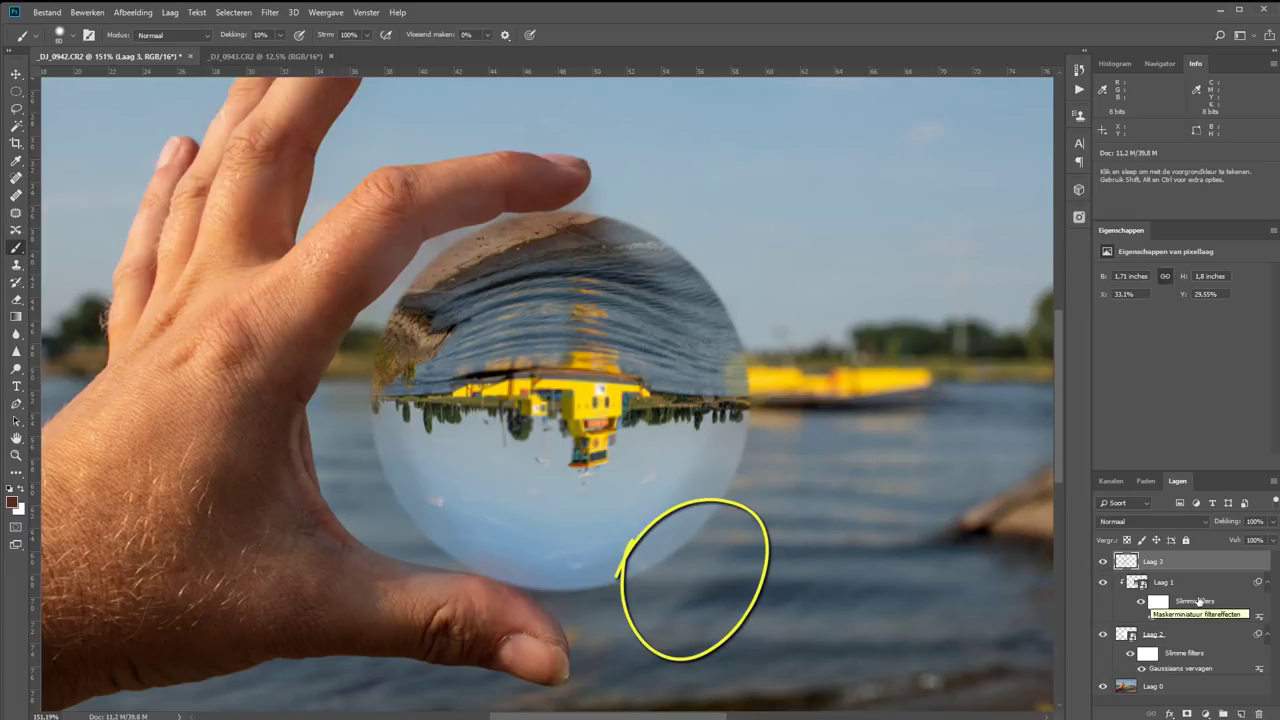
pyautogui.moveTo(1200, 598); pyautogui.dragTo(1199, 565)
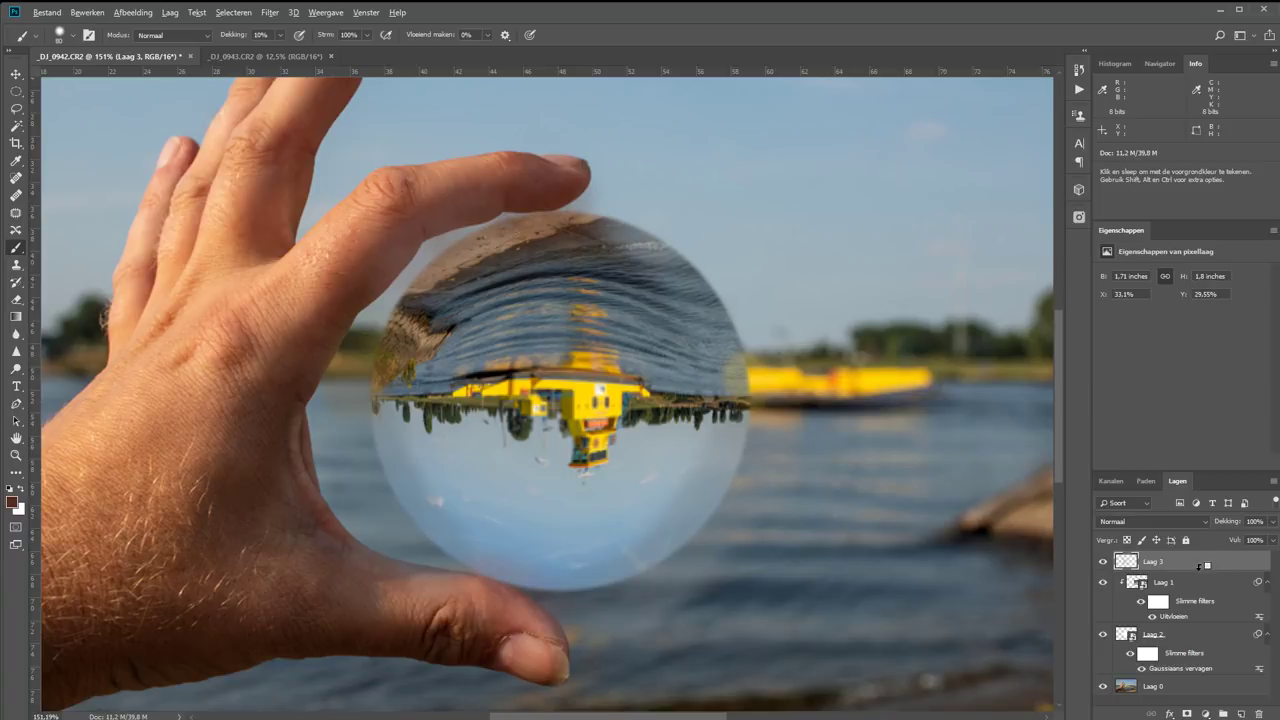
pyautogui.keyDown('alt'); pyautogui.click(1201, 566); pyautogui.keyUp('alt')
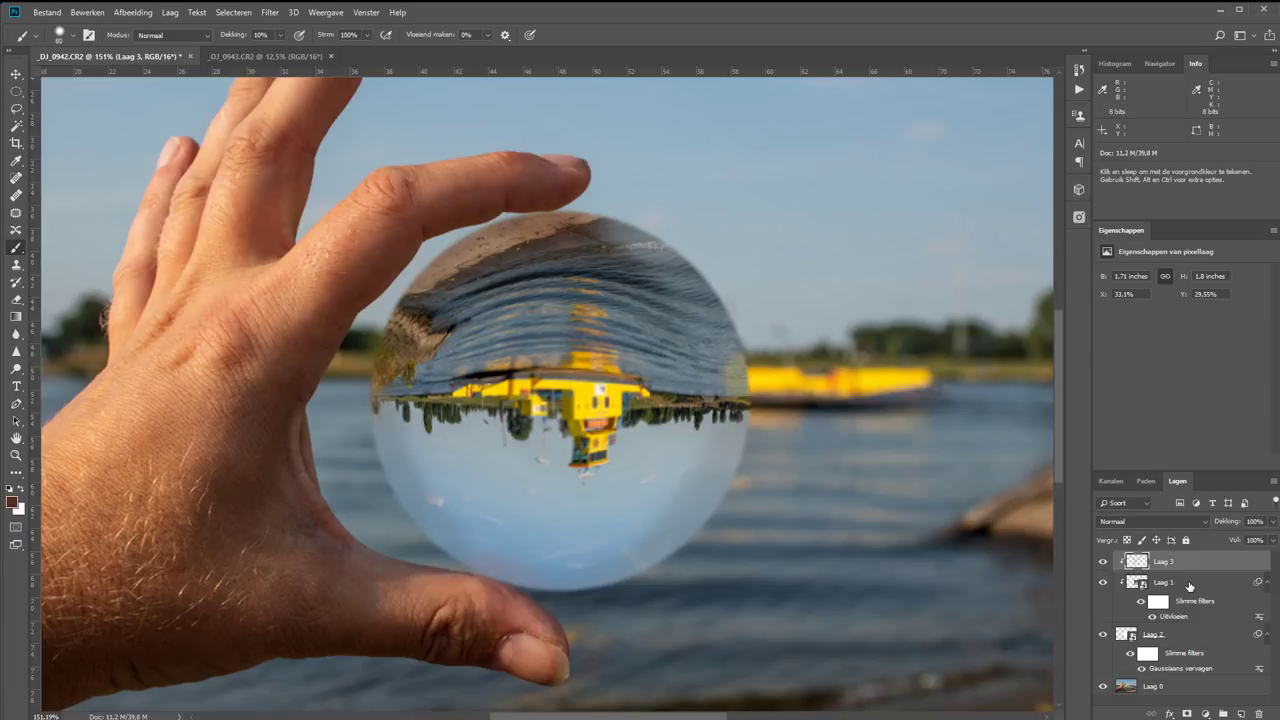
# Step: Add a new layer and brush a faint dark tone over the lower left with a large brush
pyautogui.click(1241, 714)
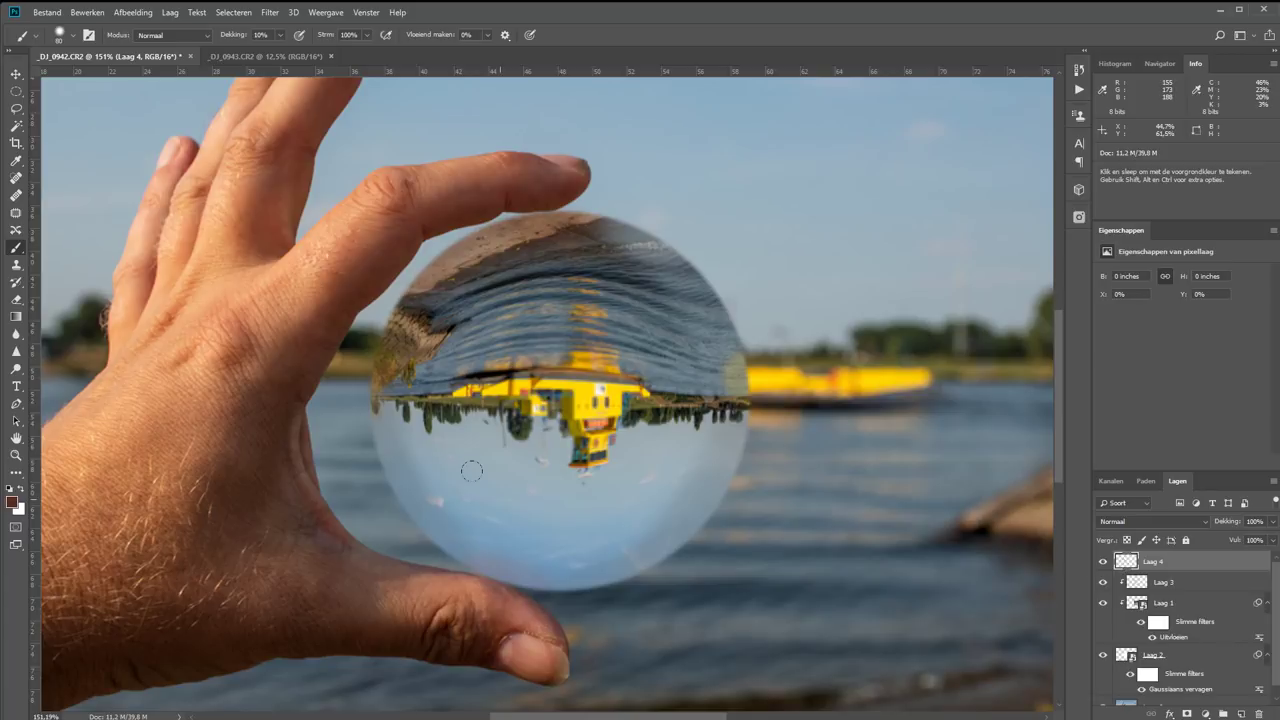
pyautogui.press('d')
pyautogui.press(']')
pyautogui.press(']')
pyautogui.press(']')
pyautogui.press(']')
pyautogui.press(']')
pyautogui.press(']')
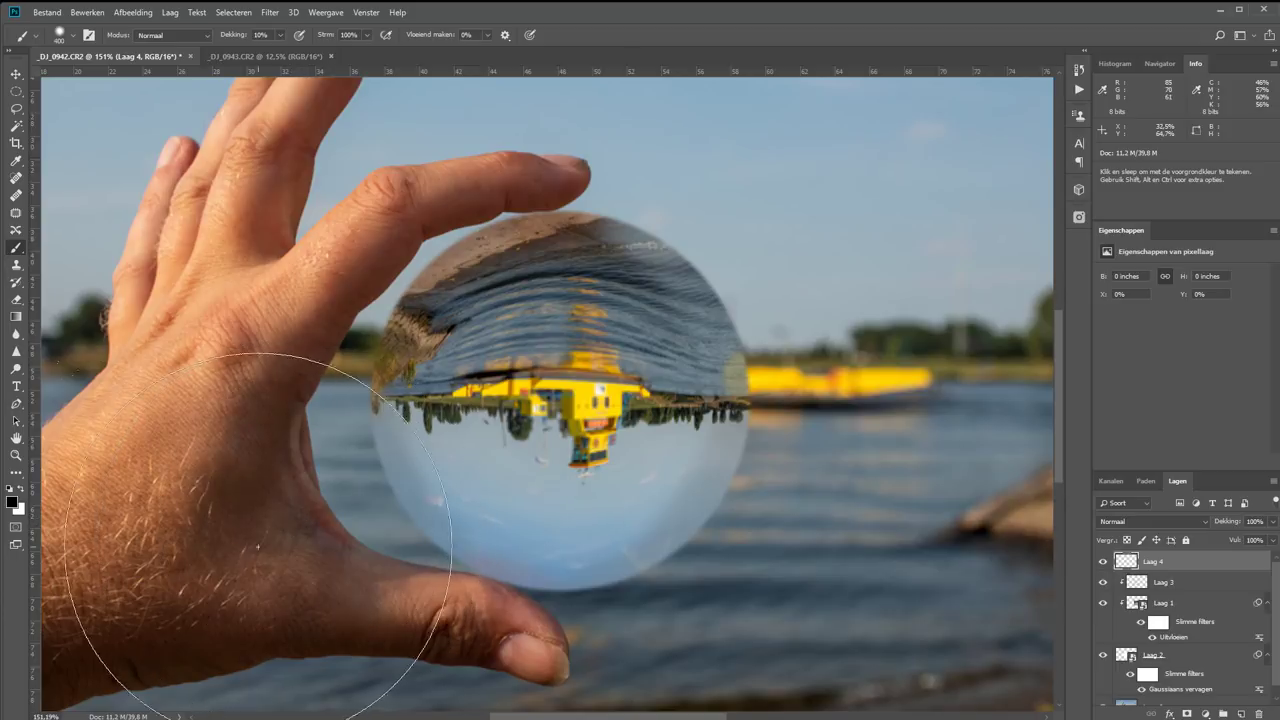
pyautogui.press(']')
pyautogui.moveTo(345, 643)
pyautogui.mouseDown()
pyautogui.moveTo(374, 657)
pyautogui.moveTo(314, 586)
pyautogui.moveTo(320, 629)
pyautogui.moveTo(380, 652)
pyautogui.moveTo(280, 537)
pyautogui.mouseUp()
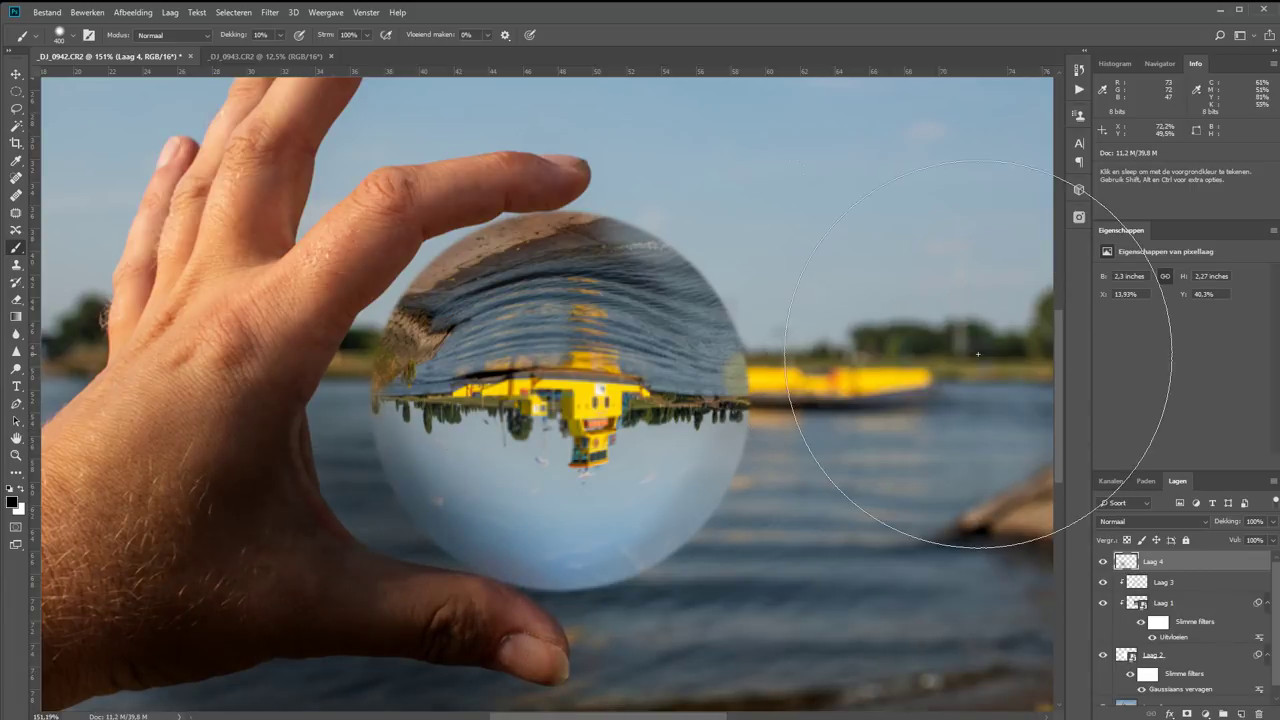
# Step: Brush white haze across the upper-right sky, clip Laag 4 to Laag 3 at 78% opacity
pyautogui.press('x')
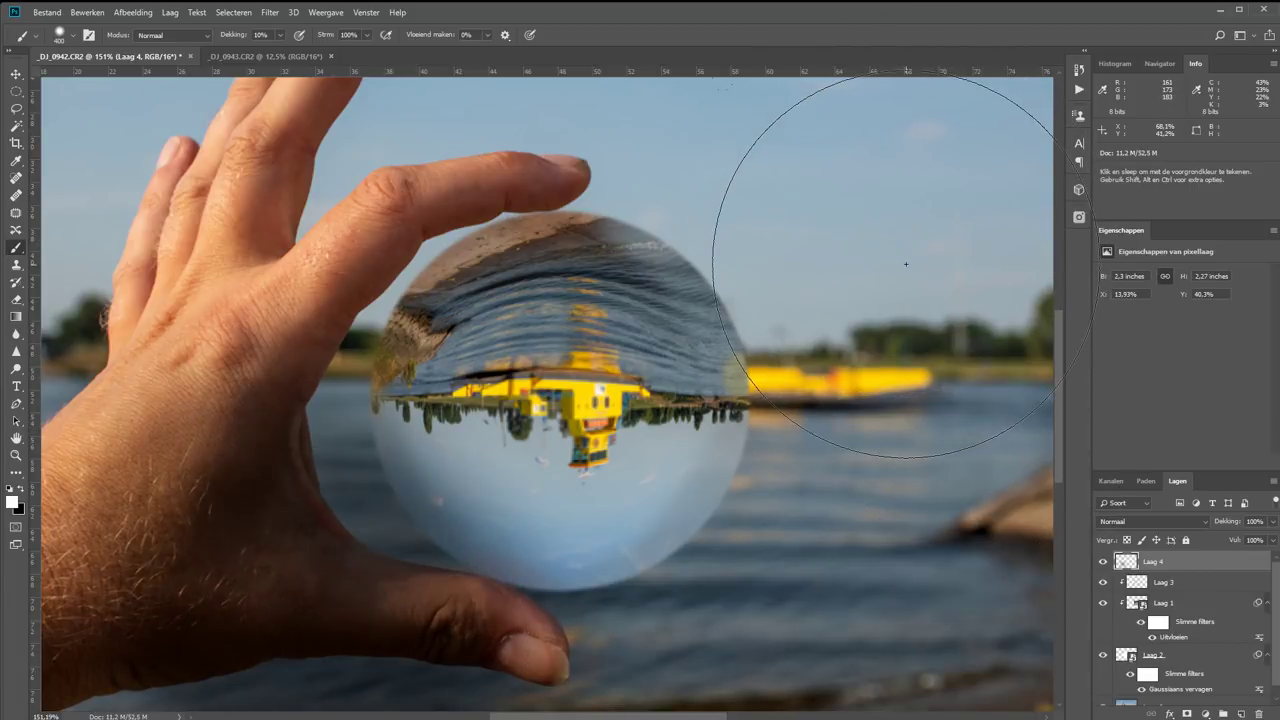
pyautogui.moveTo(886, 271)
pyautogui.mouseDown()
pyautogui.moveTo(814, 157)
pyautogui.moveTo(857, 243)
pyautogui.moveTo(694, 86)
pyautogui.moveTo(794, 214)
pyautogui.moveTo(696, 83)
pyautogui.moveTo(808, 220)
pyautogui.moveTo(757, 143)
pyautogui.mouseUp()
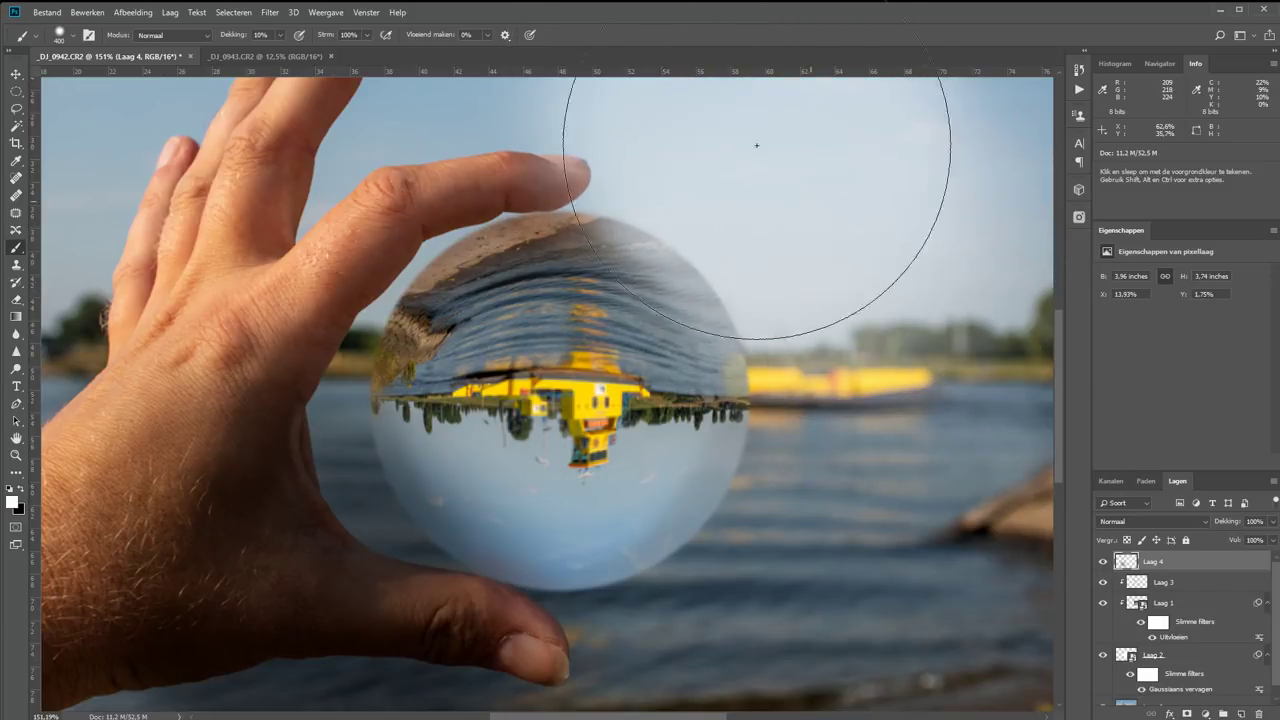
pyautogui.keyDown('alt'); pyautogui.click(1210, 567); pyautogui.keyUp('alt')
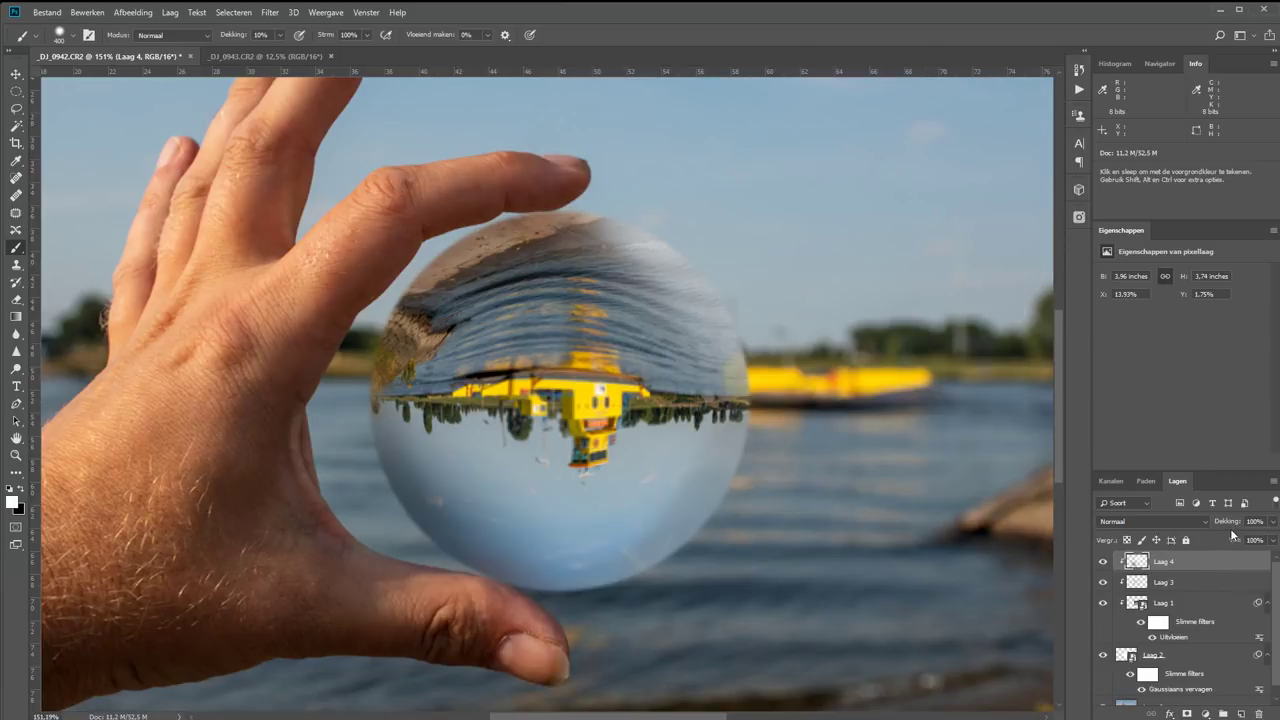
pyautogui.moveTo(1230, 522); pyautogui.dragTo(1220, 526)
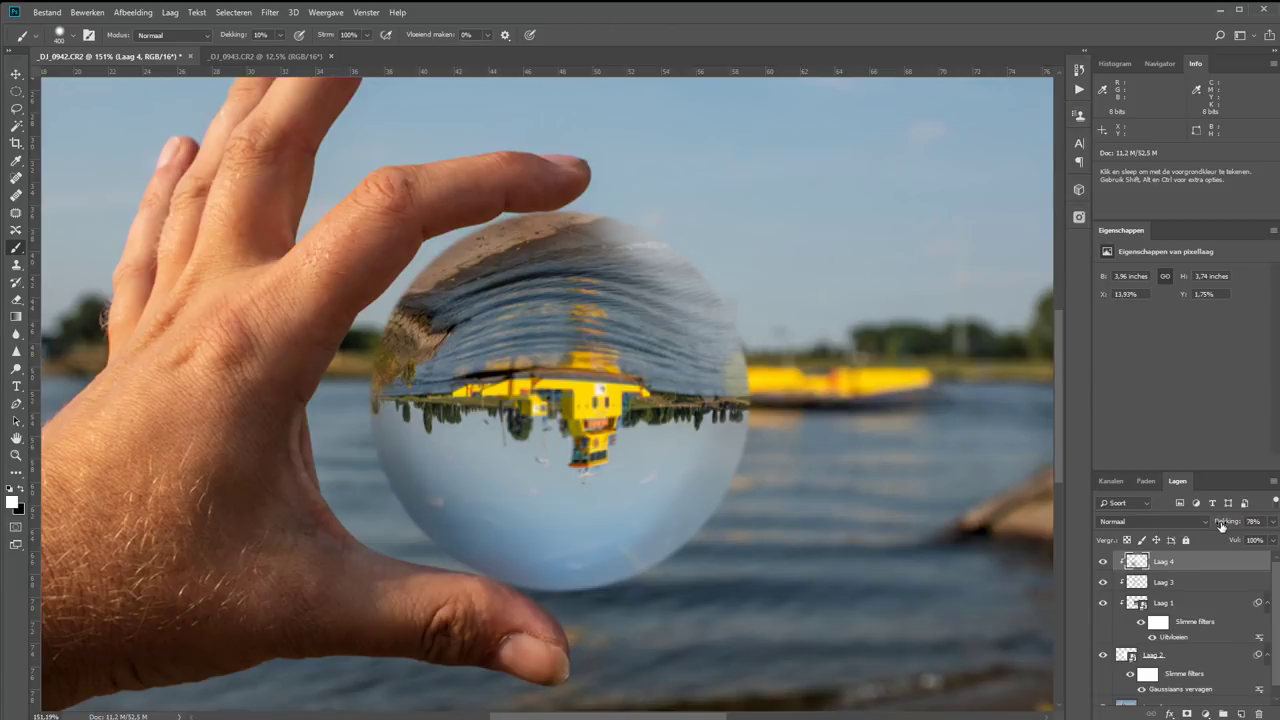
# Step: Paint a soft white highlight on the sphere's lower-right edge in a new clipped Laag 5, then fit the image on screen
pyautogui.click(1241, 713)
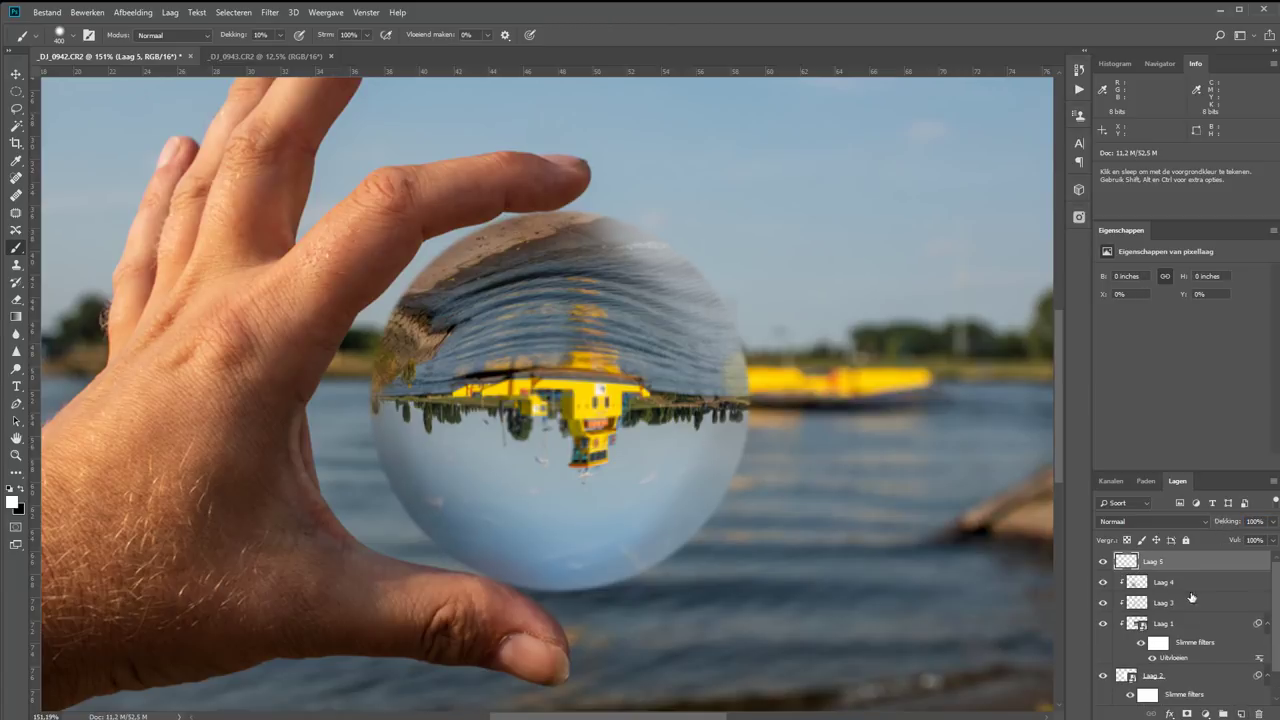
pyautogui.press('[')
pyautogui.press('[')
pyautogui.press('[')
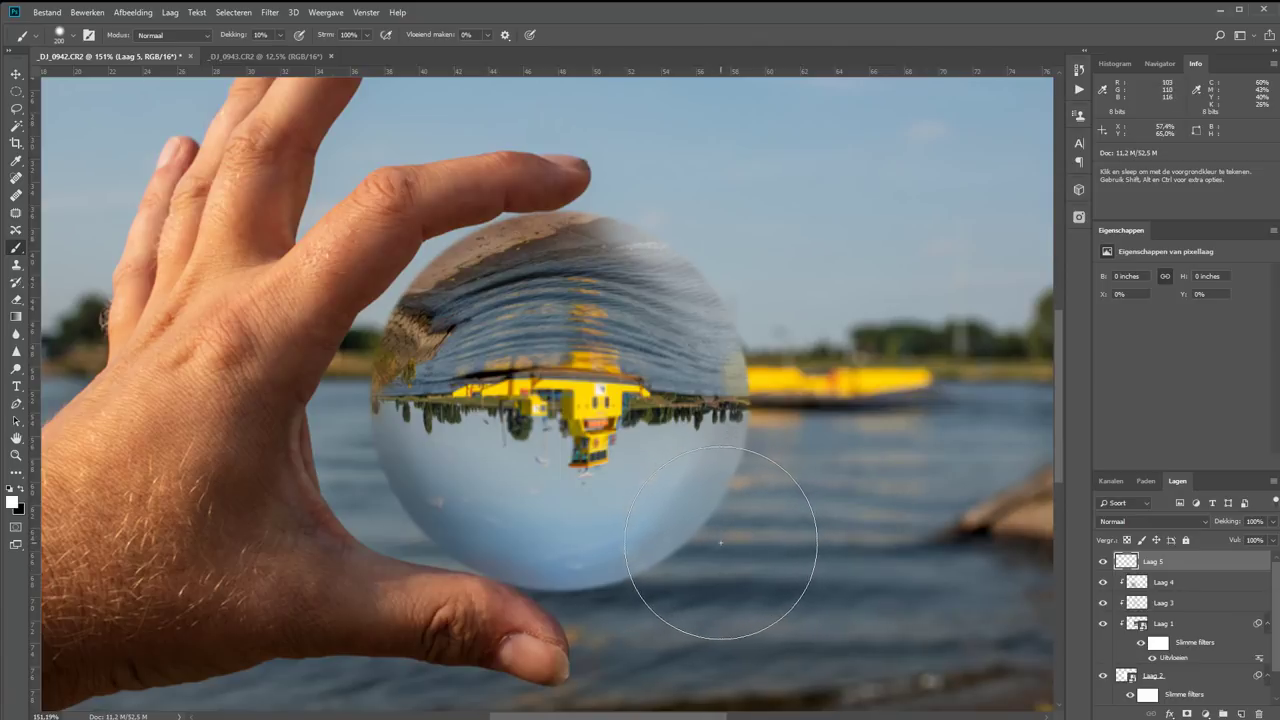
pyautogui.moveTo(720, 534)
pyautogui.mouseDown()
pyautogui.moveTo(672, 576)
pyautogui.moveTo(694, 528)
pyautogui.moveTo(674, 586)
pyautogui.moveTo(737, 514)
pyautogui.moveTo(633, 591)
pyautogui.mouseUp()
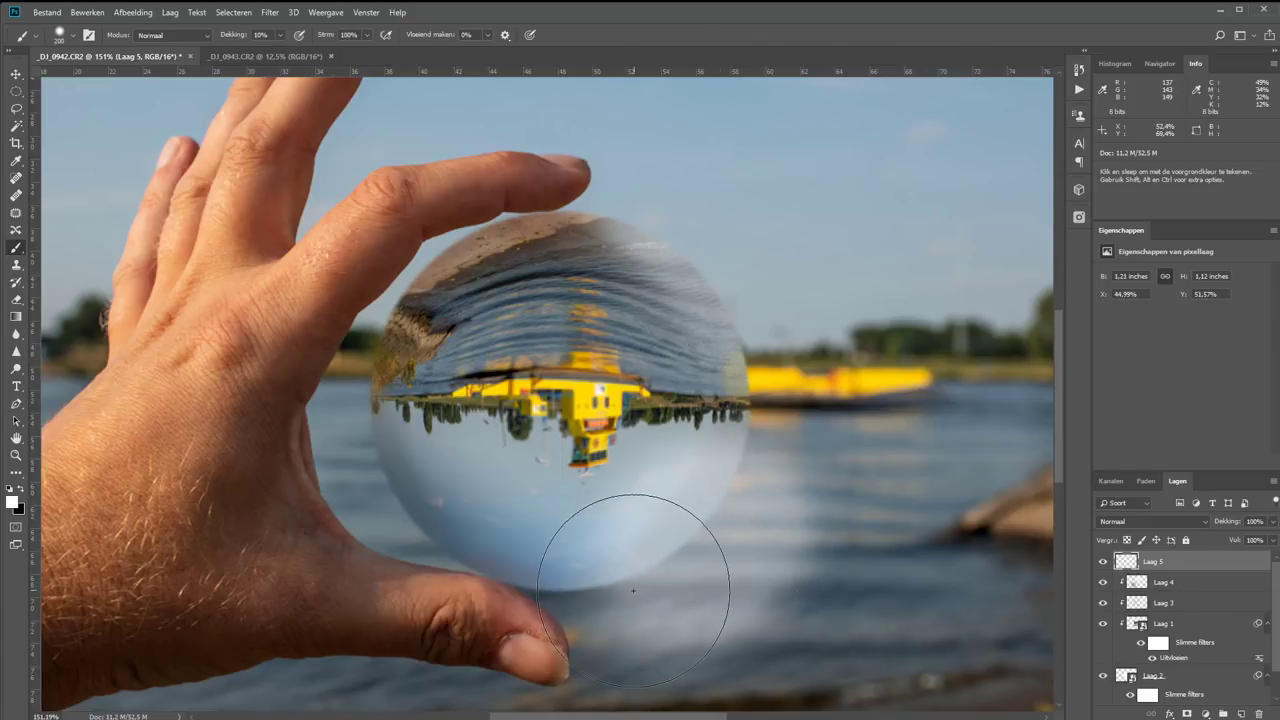
pyautogui.keyDown('alt'); pyautogui.click(1220, 566); pyautogui.keyUp('alt')
pyautogui.press('z')
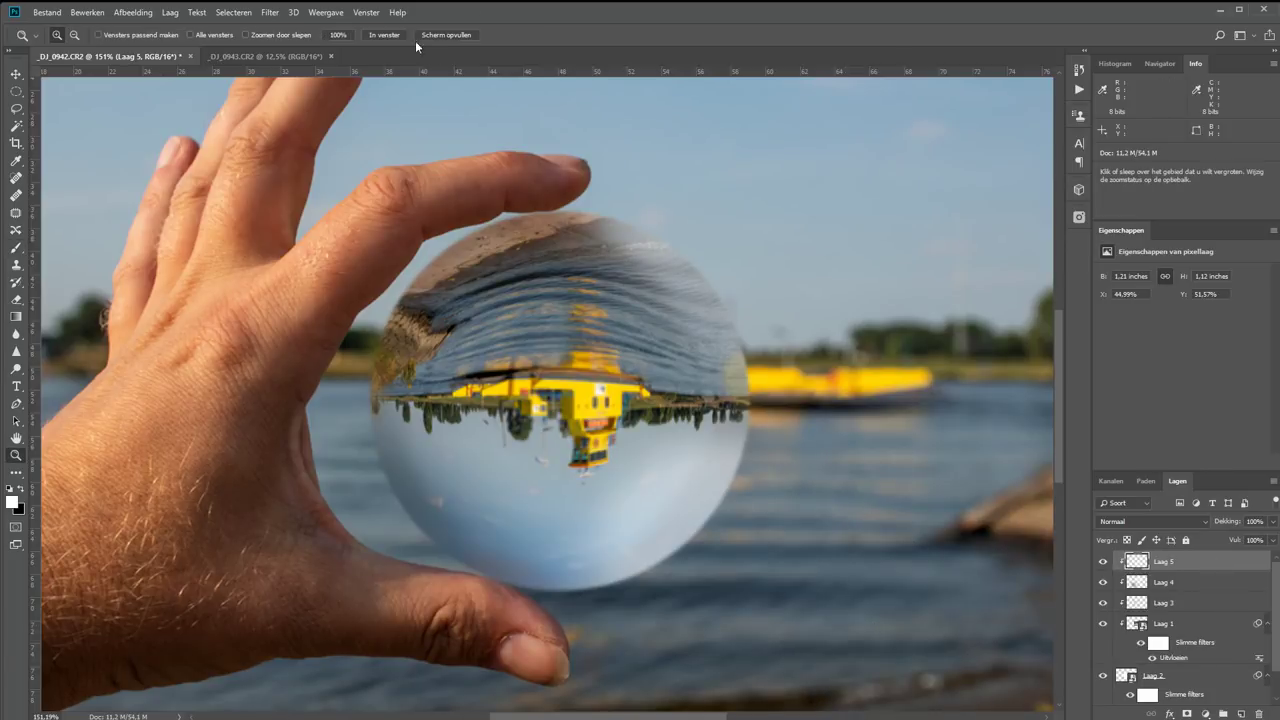
pyautogui.click(384, 35)
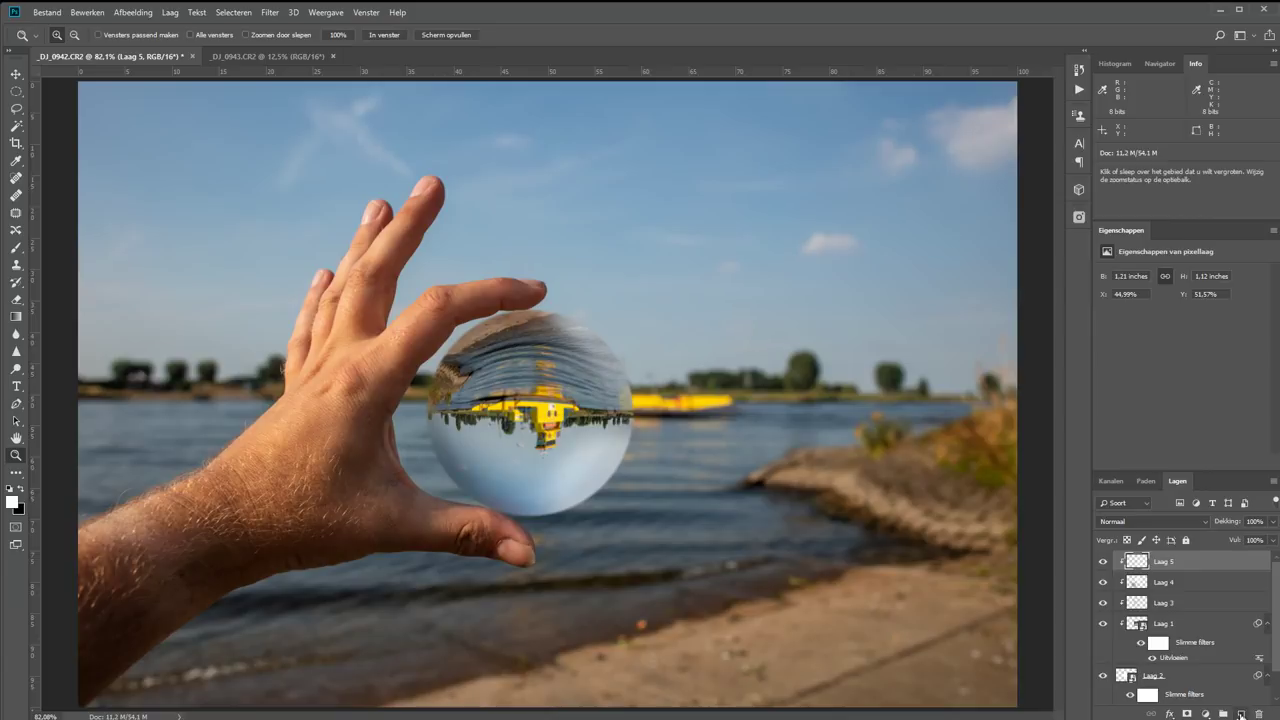
# Step: Add a new top layer, Laag 6, filled with 50% grijs
pyautogui.click(1240, 714)
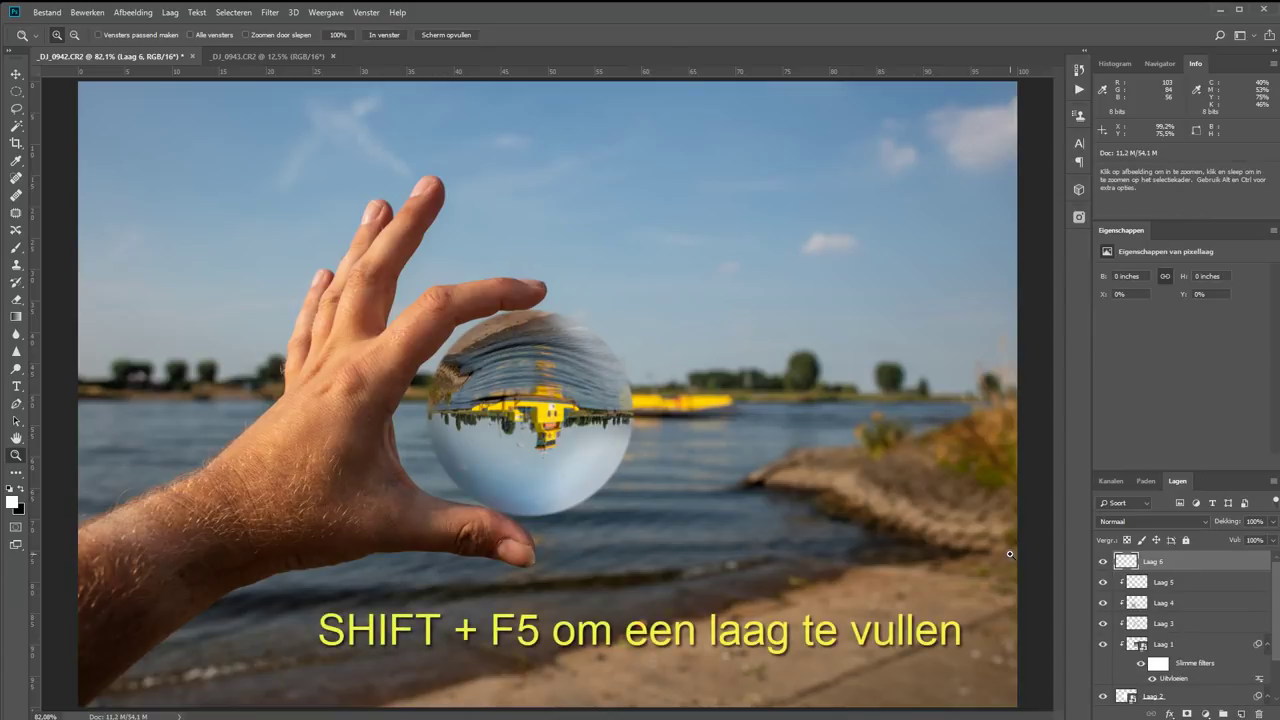
pyautogui.hotkey('shift', 'F5')
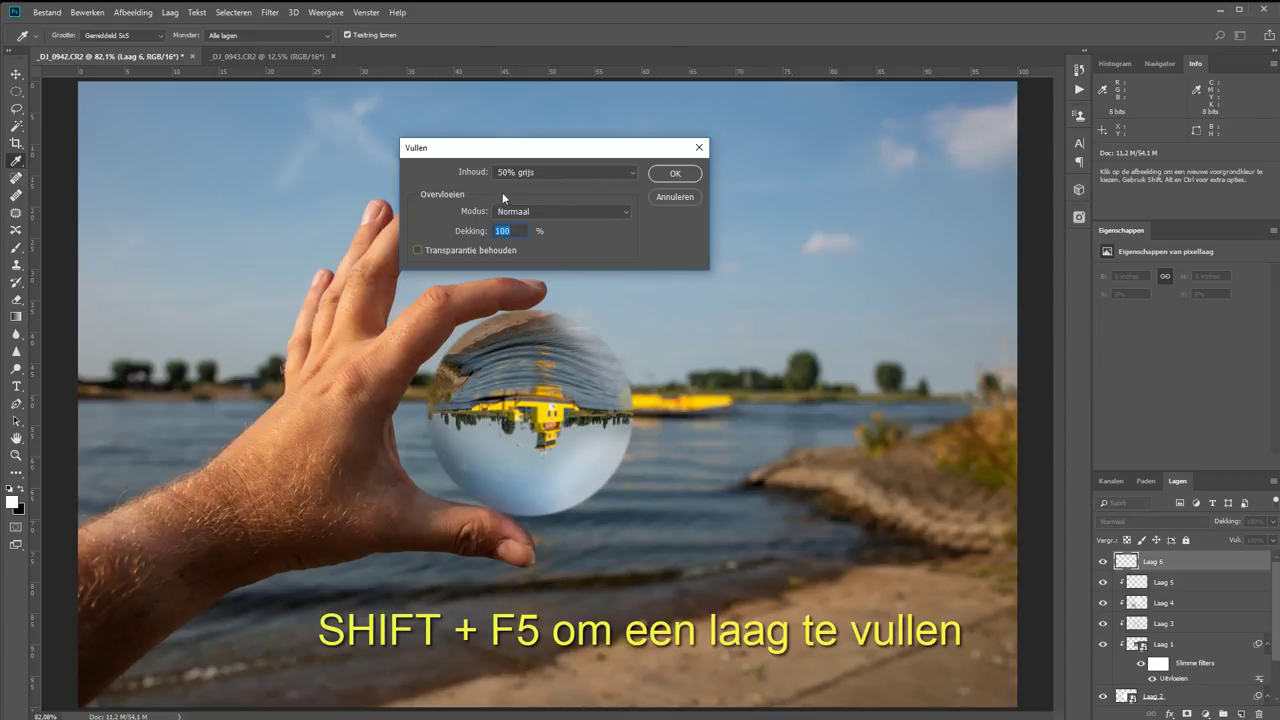
pyautogui.click(518, 173)
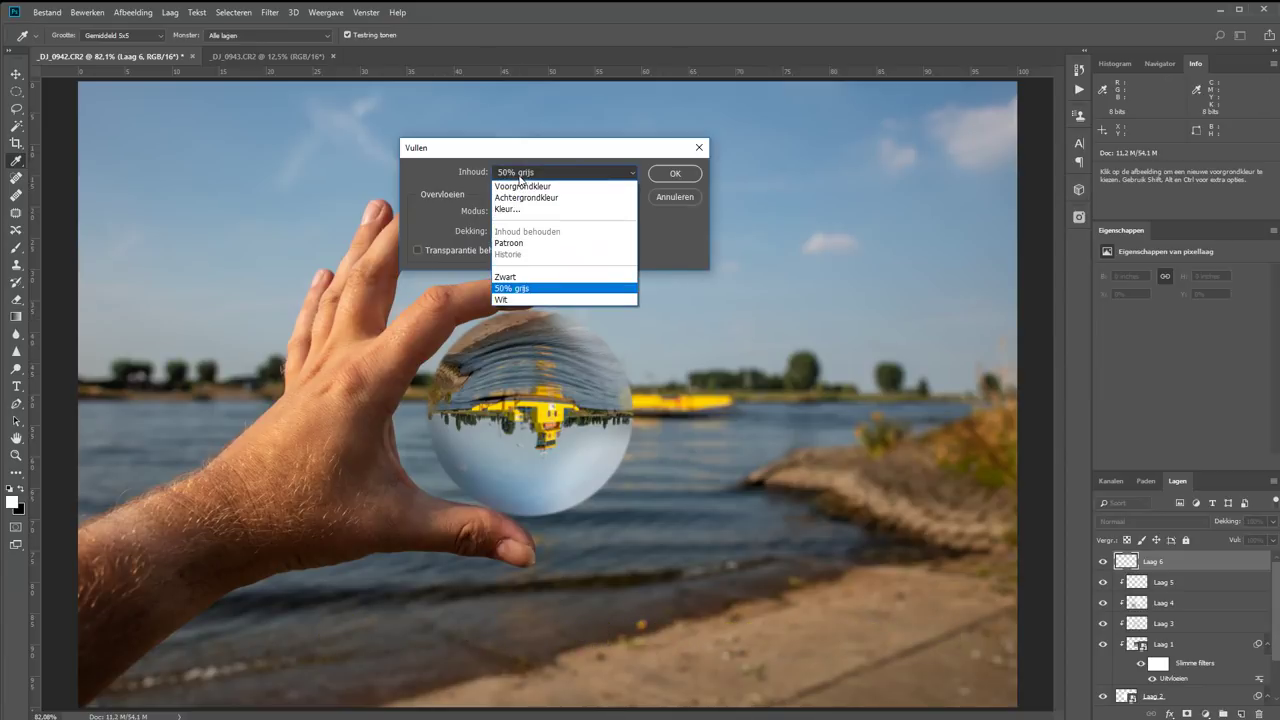
pyautogui.click(531, 289)
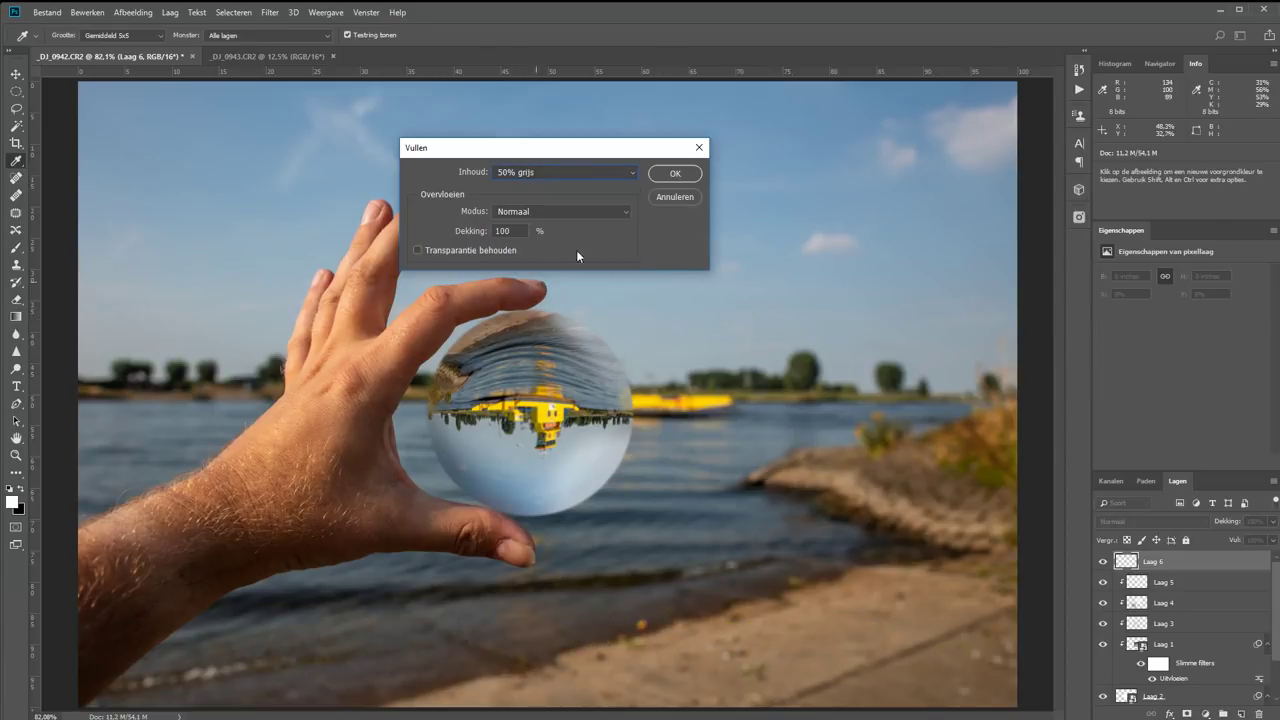
pyautogui.click(672, 176)
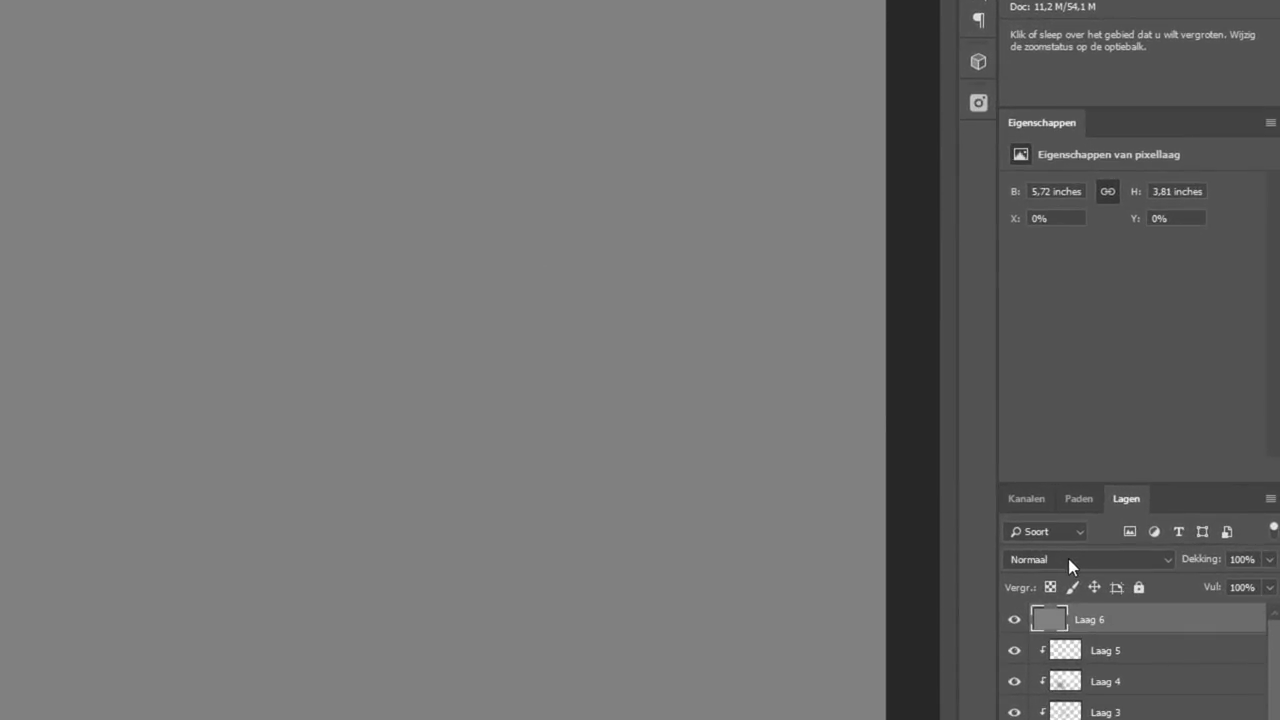
# Step: Preview the grey layer in Bedekken blending, then return it to Normaal
pyautogui.click(1068, 558)
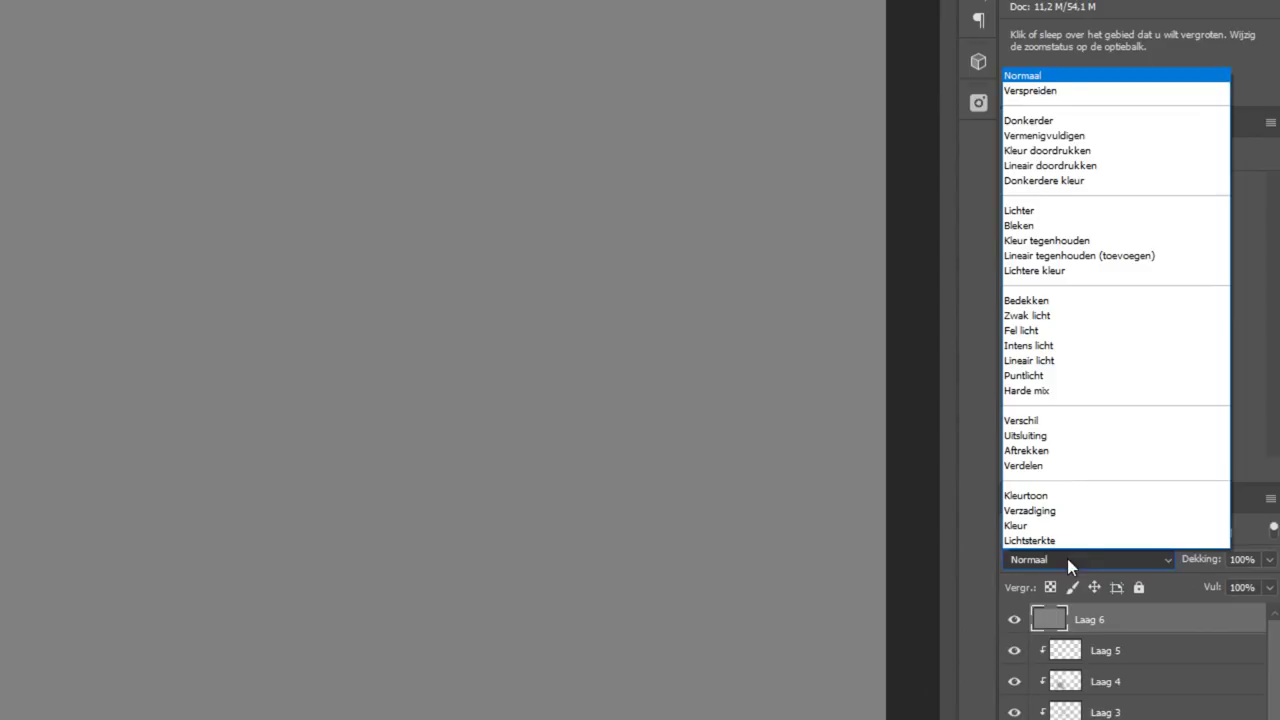
pyautogui.click(1052, 461)
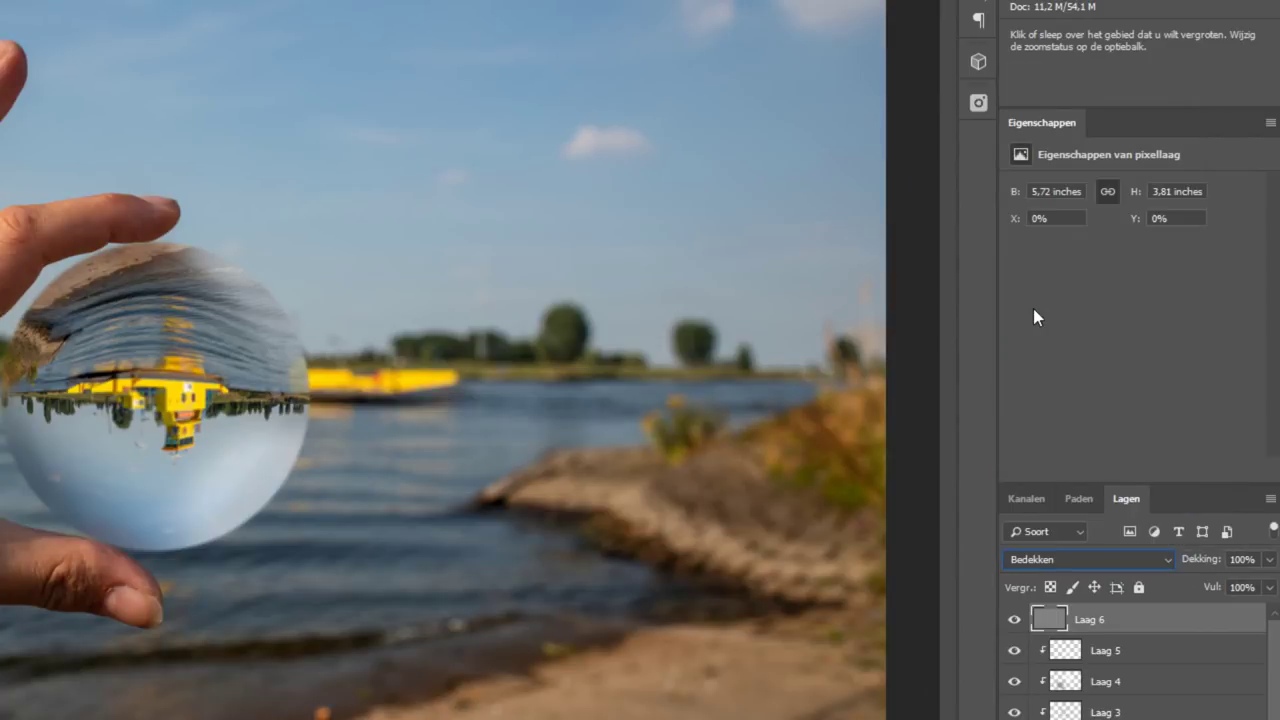
pyautogui.click(1046, 557)
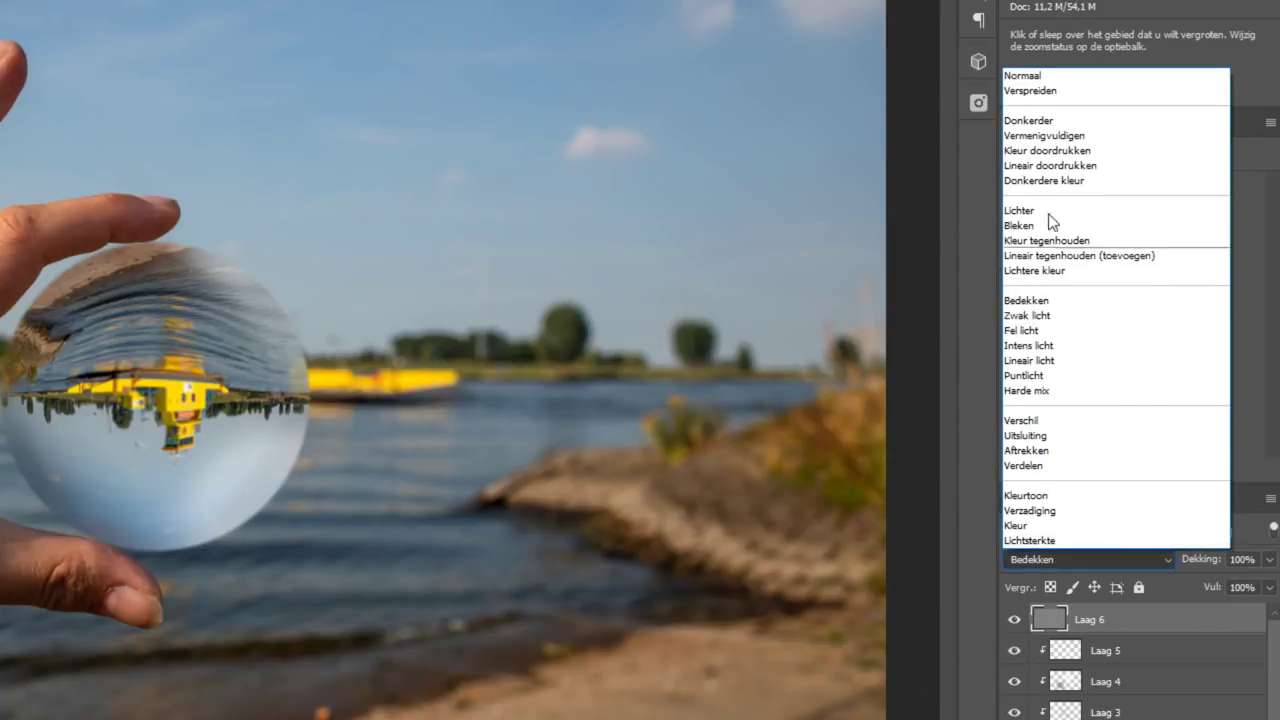
pyautogui.click(1043, 76)
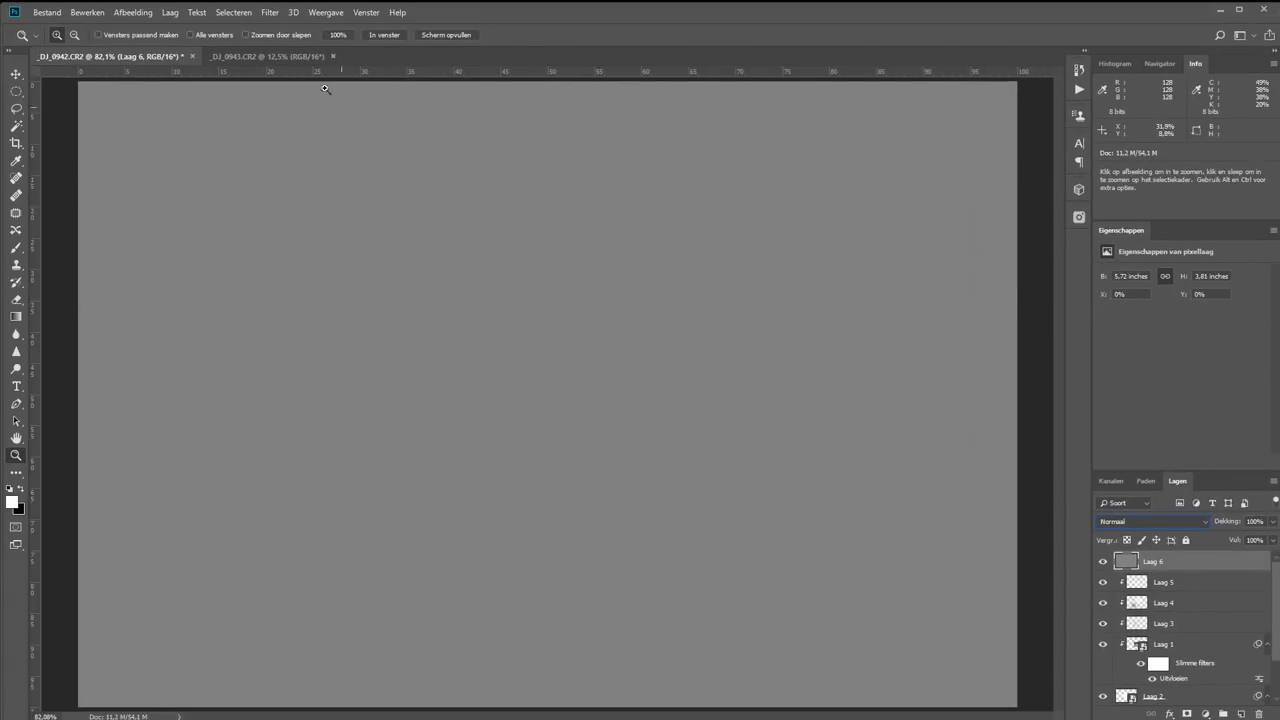
pyautogui.click(269, 12)
pyautogui.moveTo(288, 189)
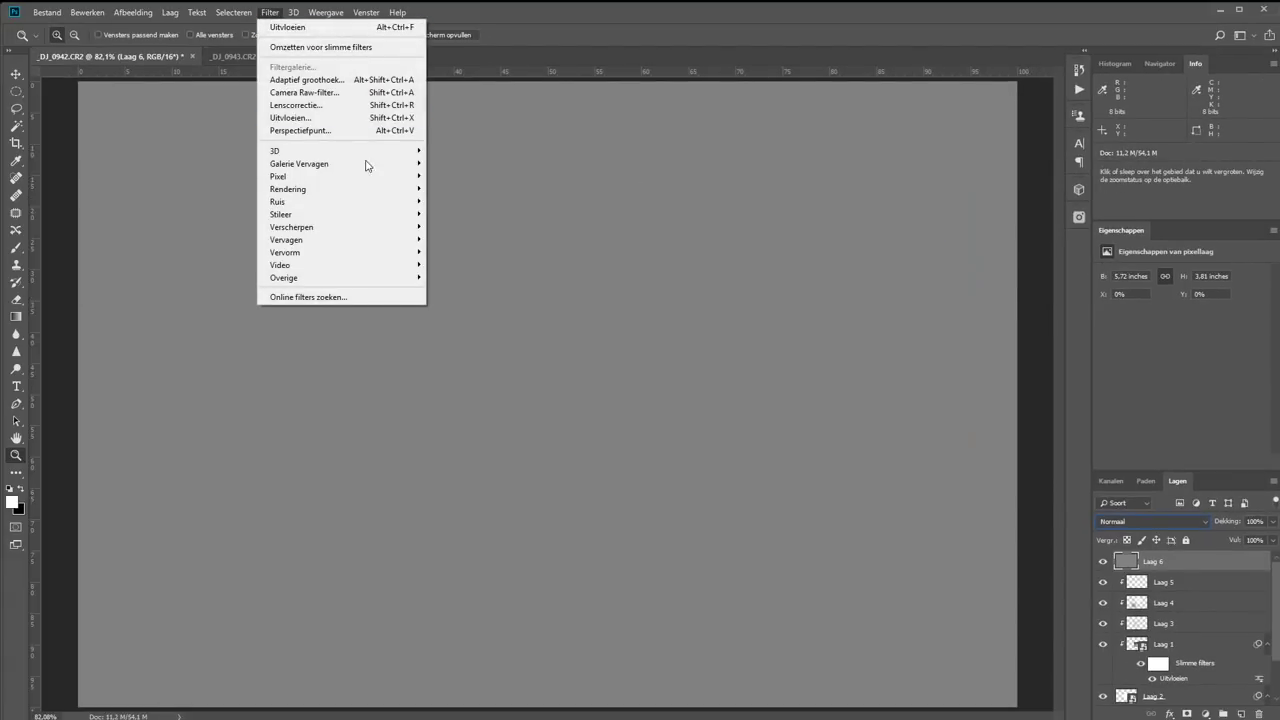
# Step: Render a Zon lens flare onto the grey layer with raised brightness and the 105 mm lens type
pyautogui.click(469, 284)
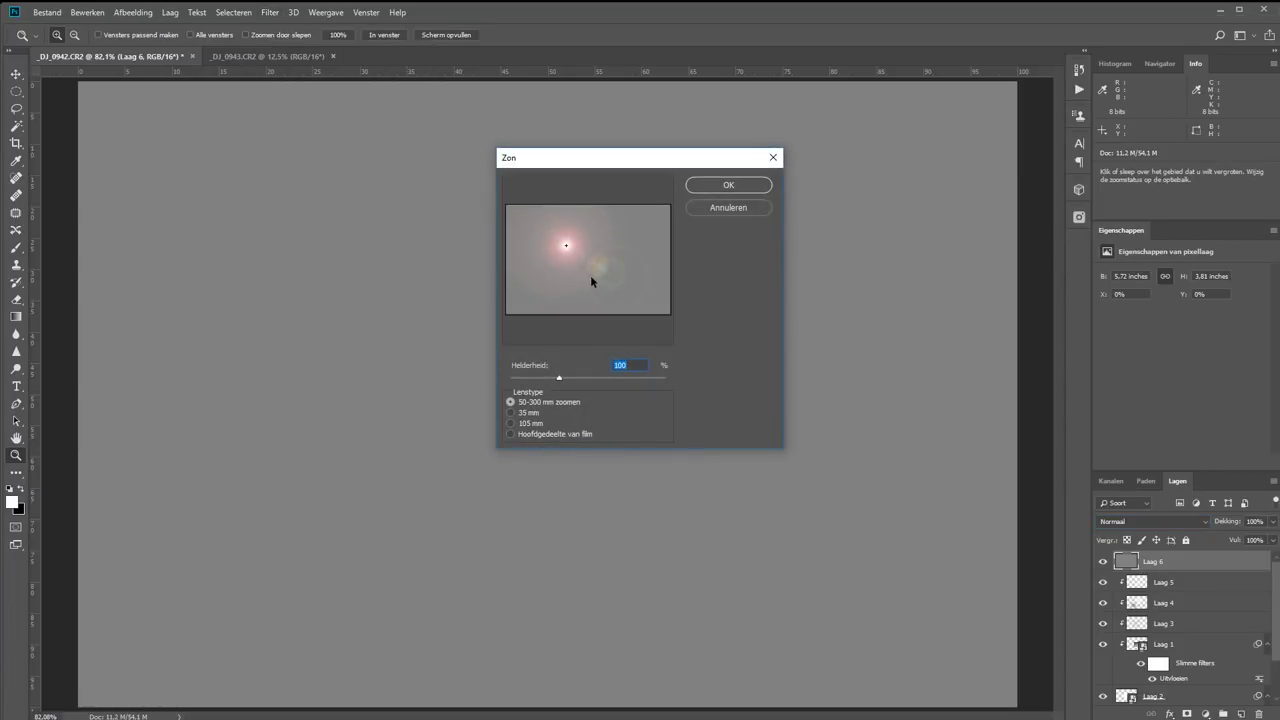
pyautogui.moveTo(560, 379)
pyautogui.mouseDown()
pyautogui.moveTo(609, 379)
pyautogui.moveTo(541, 380)
pyautogui.mouseUp()
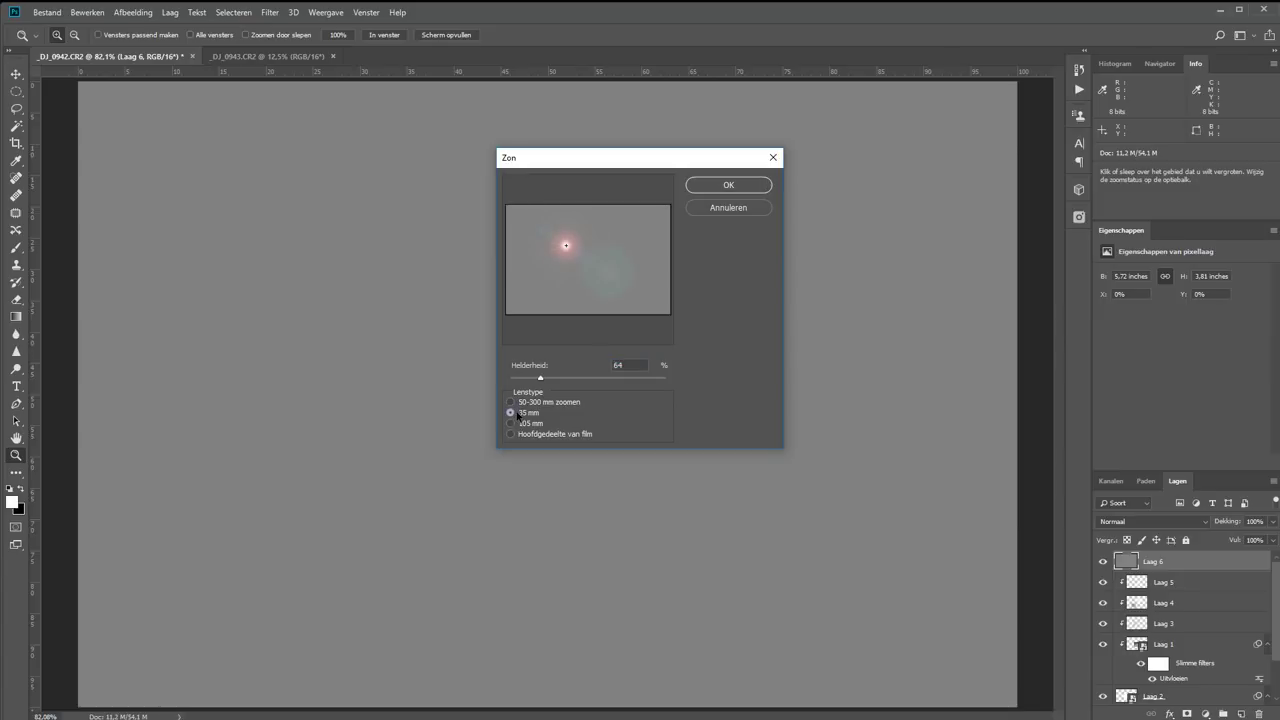
pyautogui.click(517, 423)
pyautogui.click(513, 435)
pyautogui.click(520, 413)
pyautogui.click(527, 425)
pyautogui.click(727, 186)
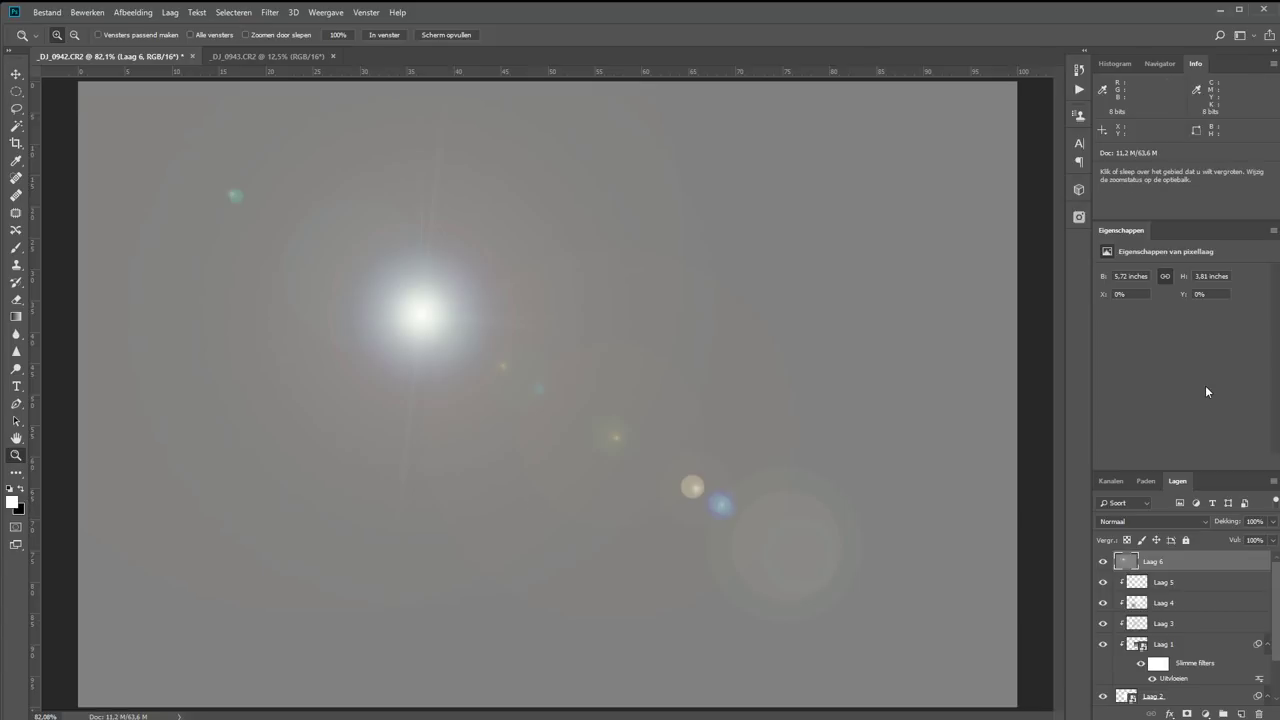
# Step: Preview the flare layer with Bedekken blending, then switch it back to Normaal
pyautogui.click(1166, 521)
pyautogui.click(1129, 350)
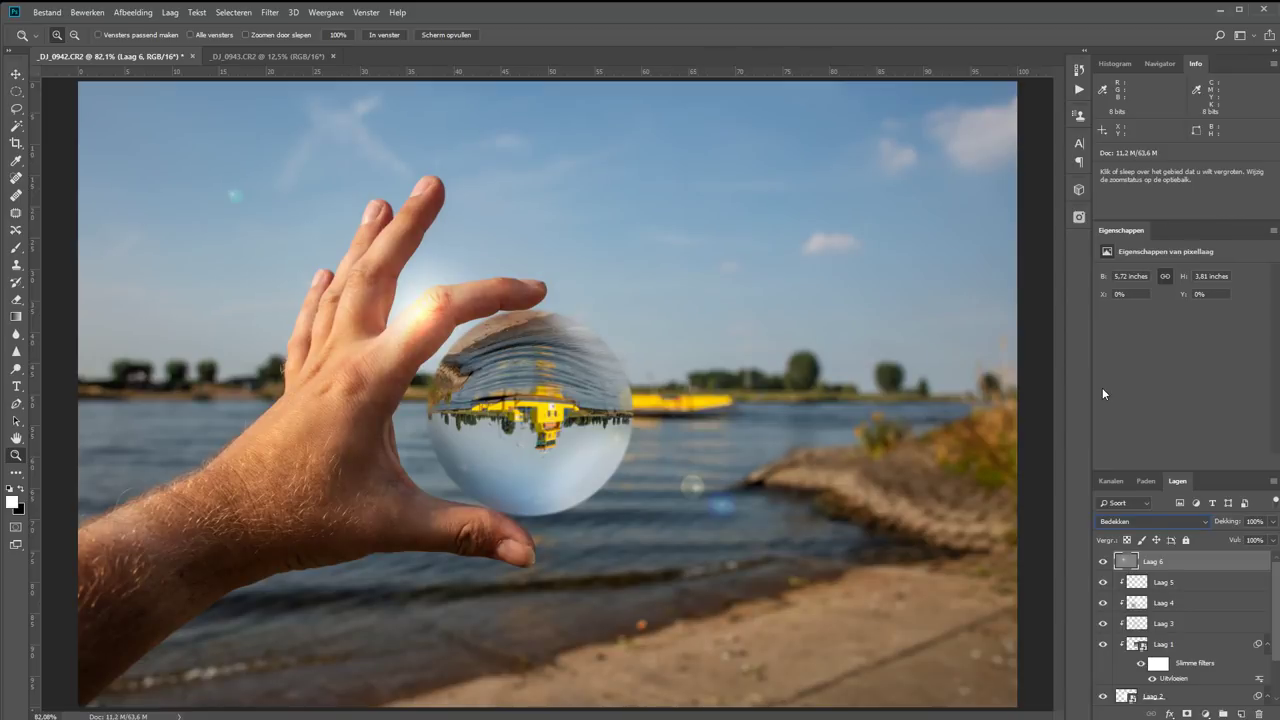
pyautogui.click(1145, 521)
pyautogui.click(1123, 199)
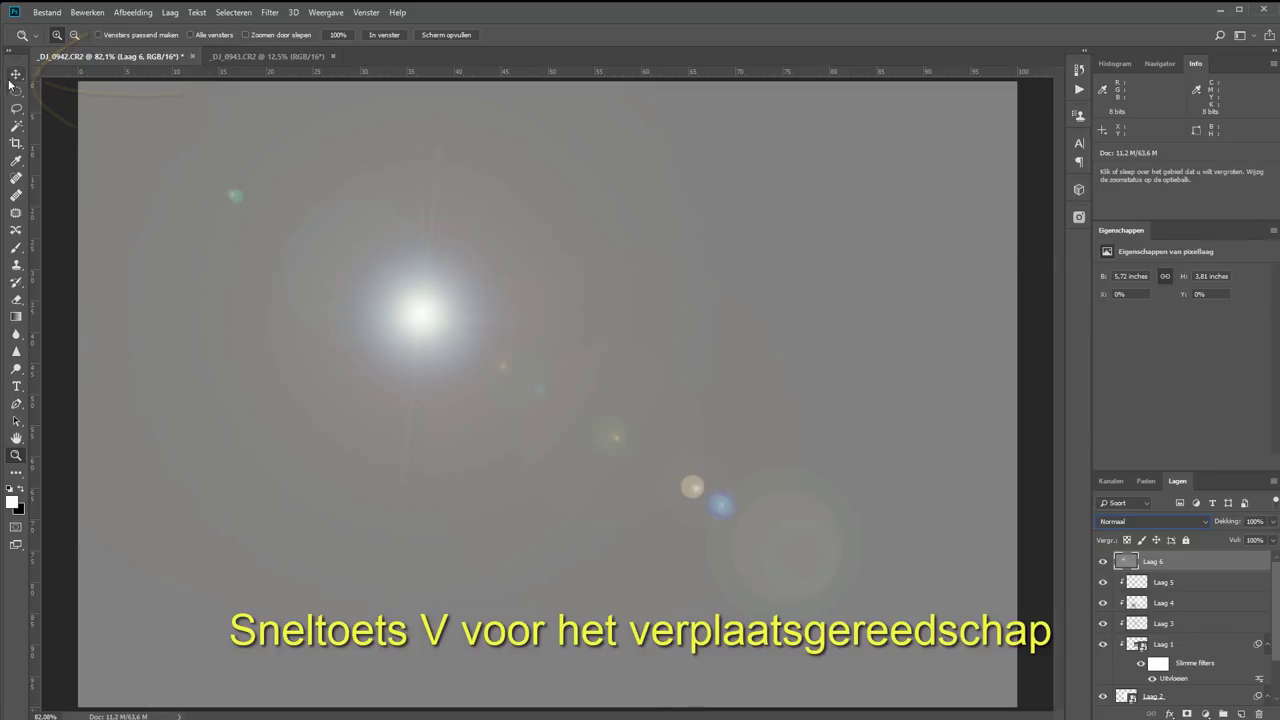
# Step: Scale the flare layer down to about 33.6% and position it over the glass sphere
pyautogui.press('v')
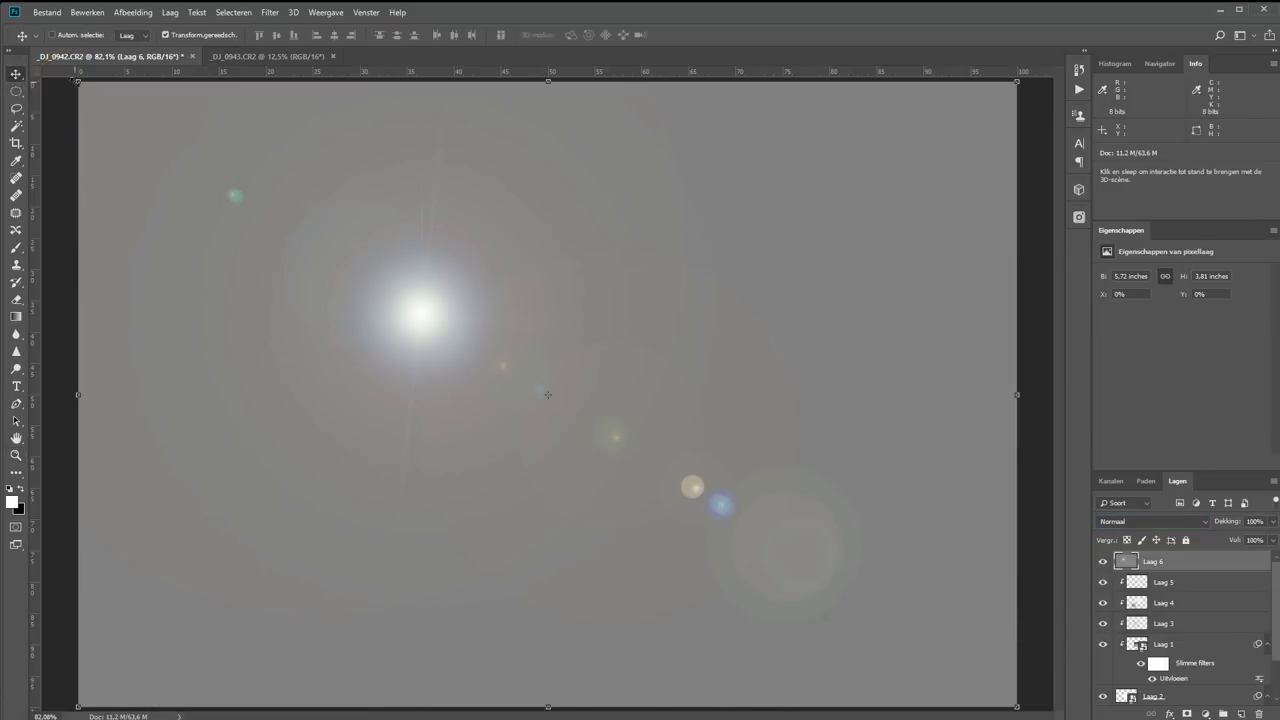
pyautogui.moveTo(78, 81)
pyautogui.mouseDown()
pyautogui.moveTo(700, 379)
pyautogui.moveTo(868, 552)
pyautogui.moveTo(788, 546)
pyautogui.moveTo(719, 505)
pyautogui.moveTo(762, 536)
pyautogui.mouseUp()
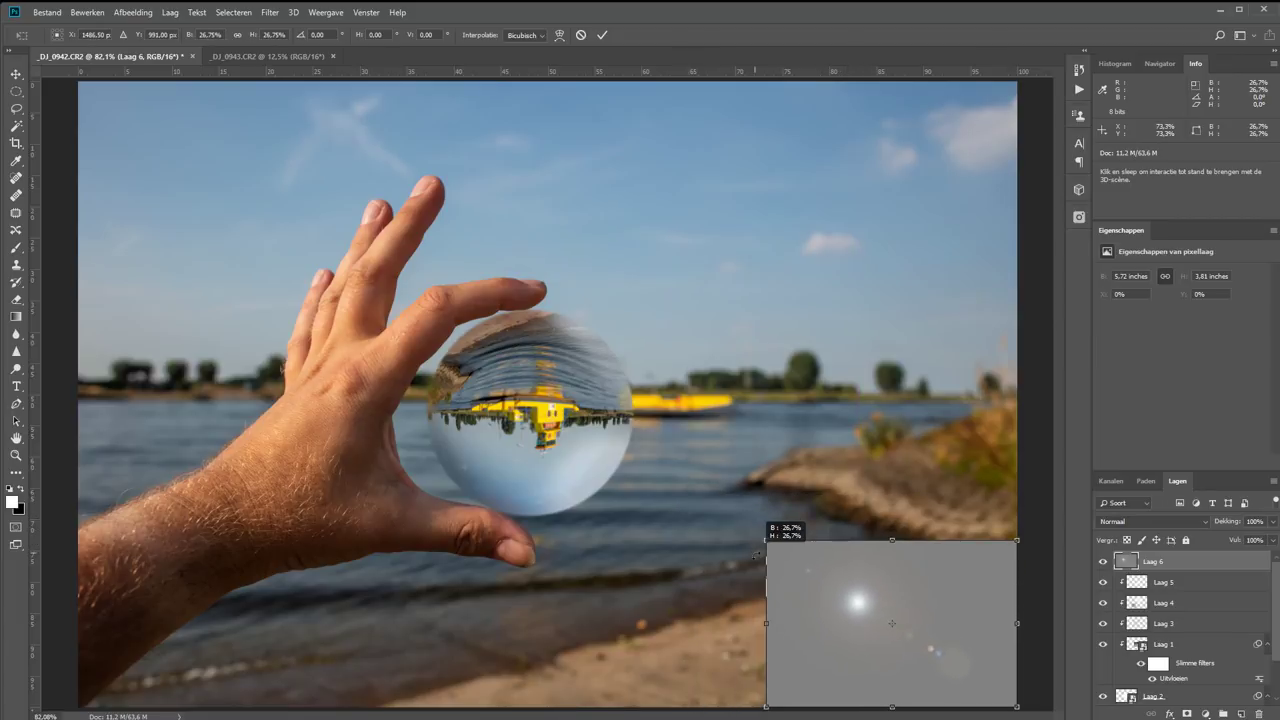
pyautogui.moveTo(835, 612)
pyautogui.mouseDown()
pyautogui.moveTo(388, 377)
pyautogui.moveTo(443, 395)
pyautogui.moveTo(447, 384)
pyautogui.mouseUp()
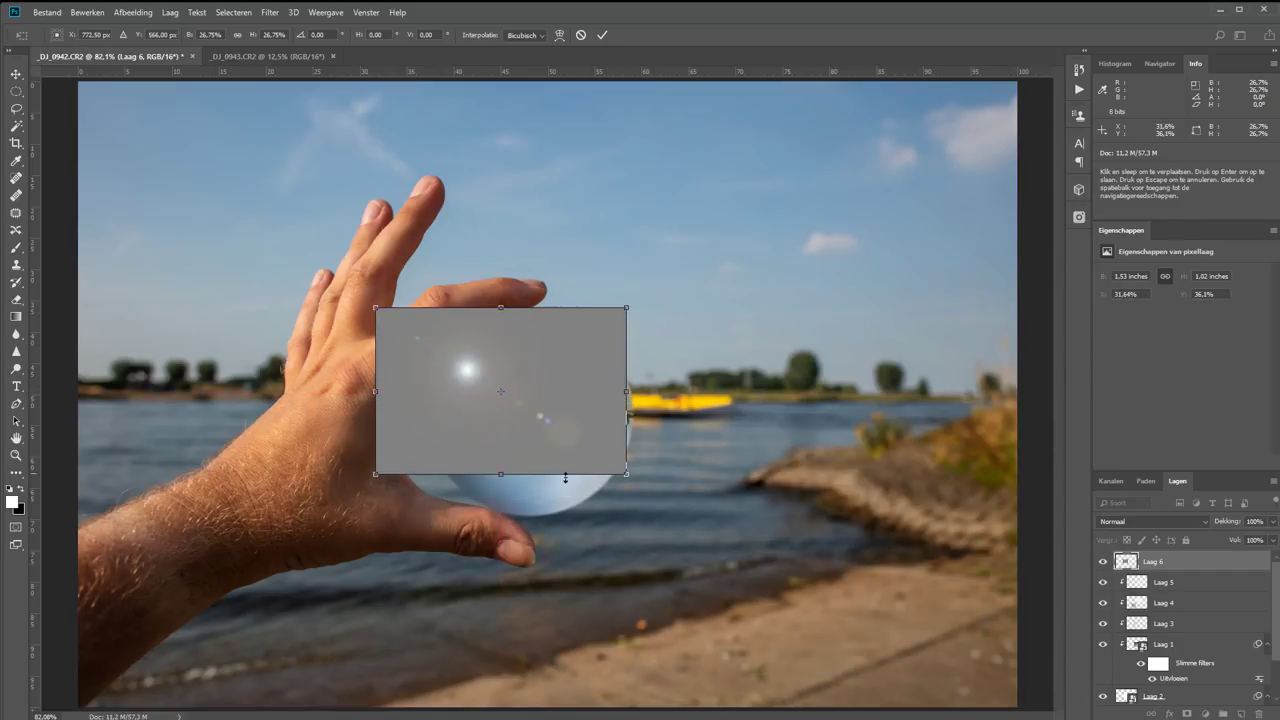
pyautogui.moveTo(628, 478); pyautogui.dragTo(695, 521)
pyautogui.moveTo(547, 461)
pyautogui.mouseDown()
pyautogui.moveTo(571, 458)
pyautogui.moveTo(562, 464)
pyautogui.mouseUp()
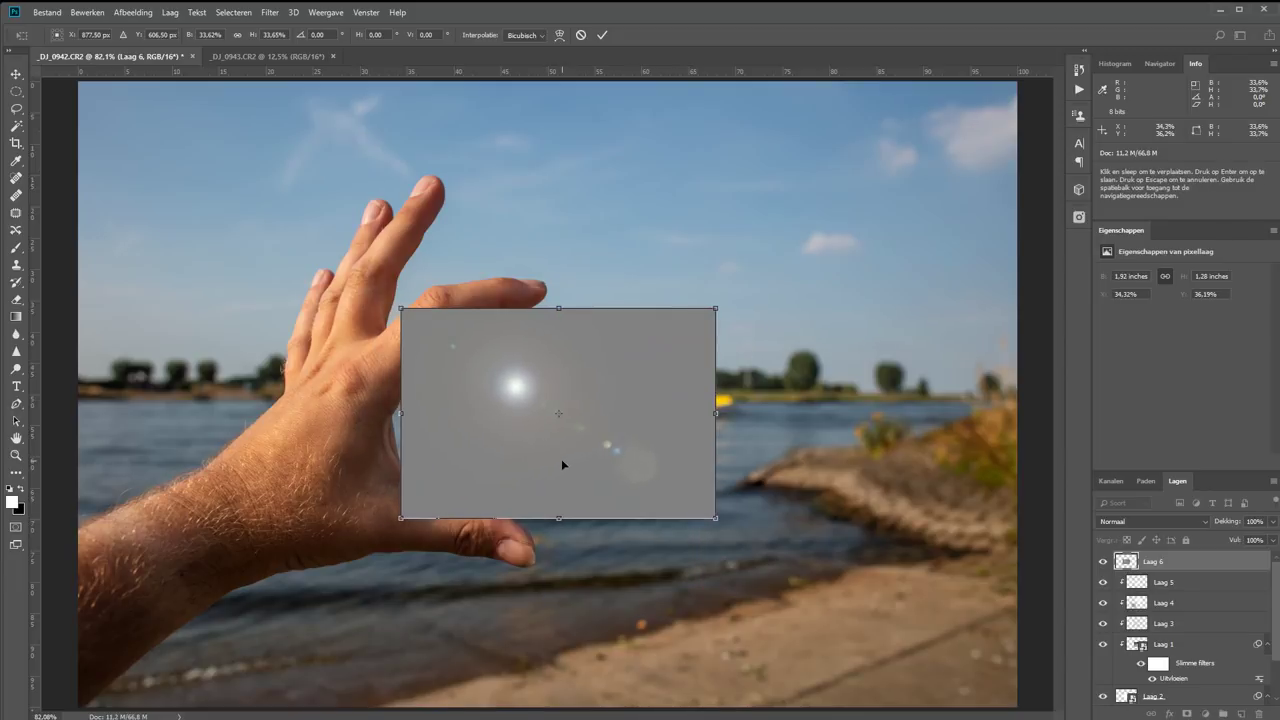
# Step: Set the flare layer to Bedekken at 56% opacity, nudge it into place, and commit the transform
pyautogui.click(1141, 521)
pyautogui.click(1124, 349)
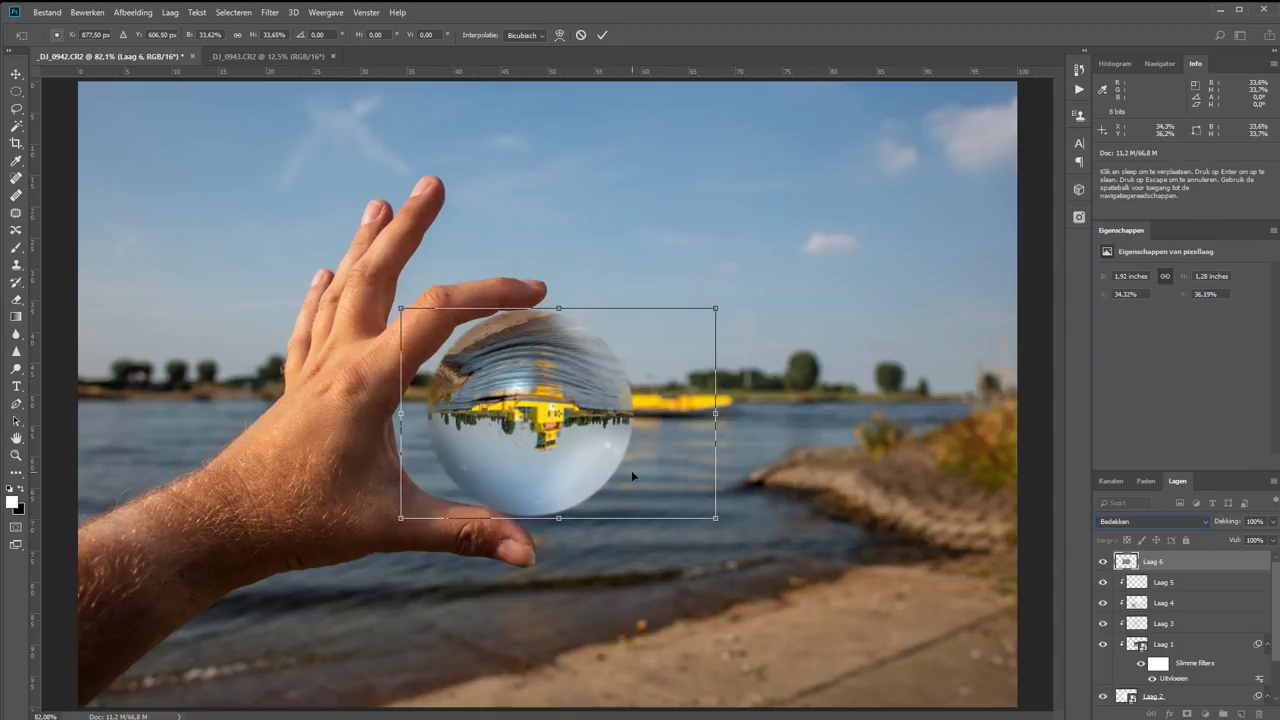
pyautogui.moveTo(598, 470)
pyautogui.mouseDown()
pyautogui.moveTo(551, 452)
pyautogui.moveTo(607, 477)
pyautogui.mouseUp()
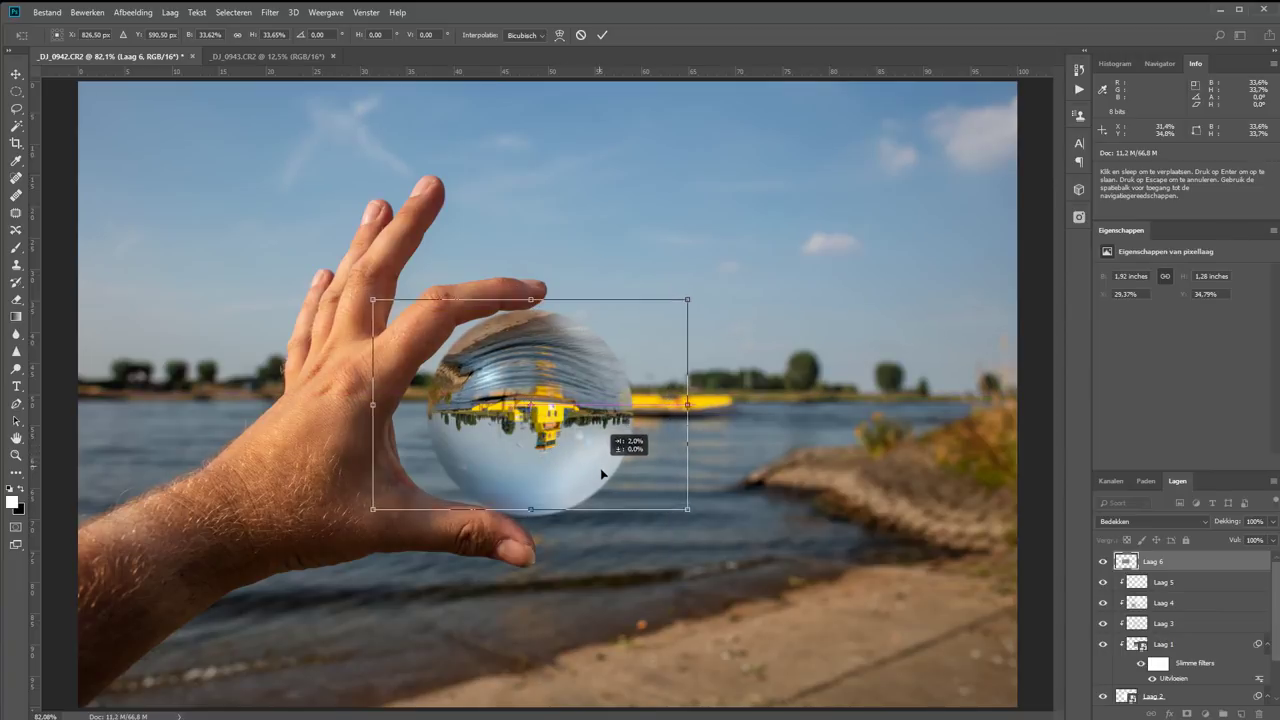
pyautogui.moveTo(1230, 522); pyautogui.dragTo(1209, 524)
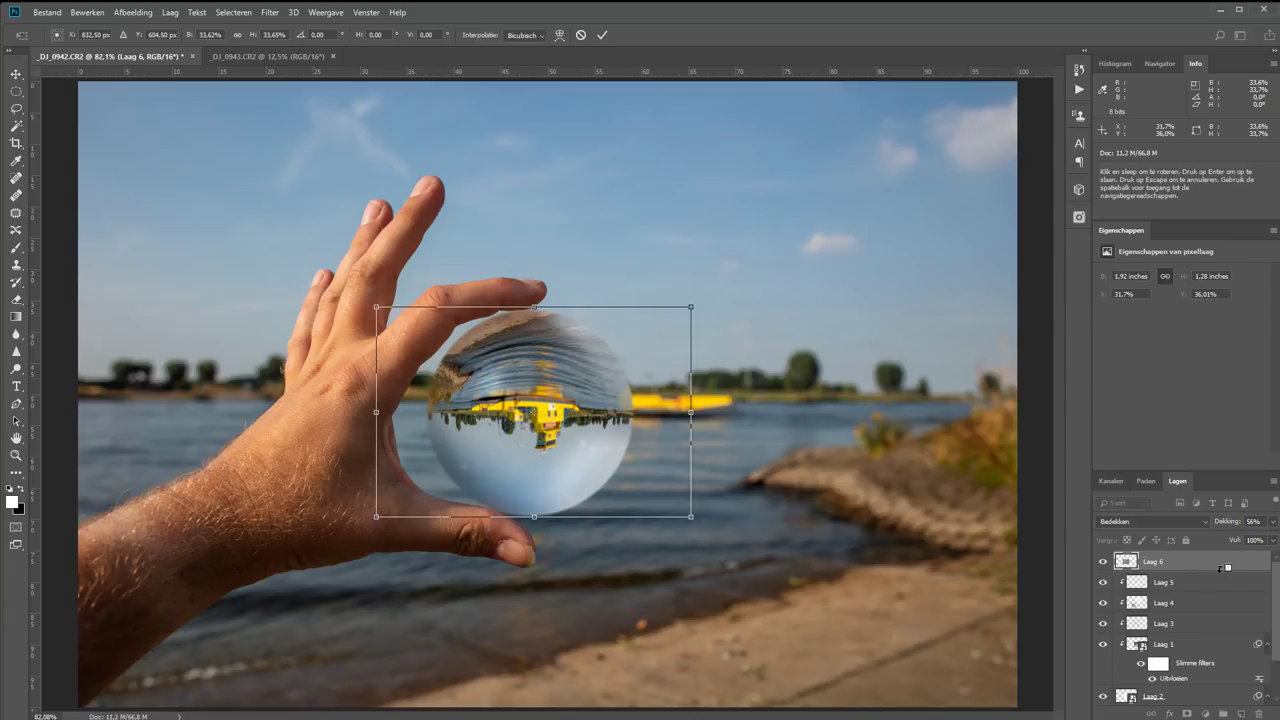
pyautogui.click(602, 35)
pyautogui.scroll(-3, 665, 497)
pyautogui.scroll(2, 665, 497)
pyautogui.scroll(1, 665, 490)
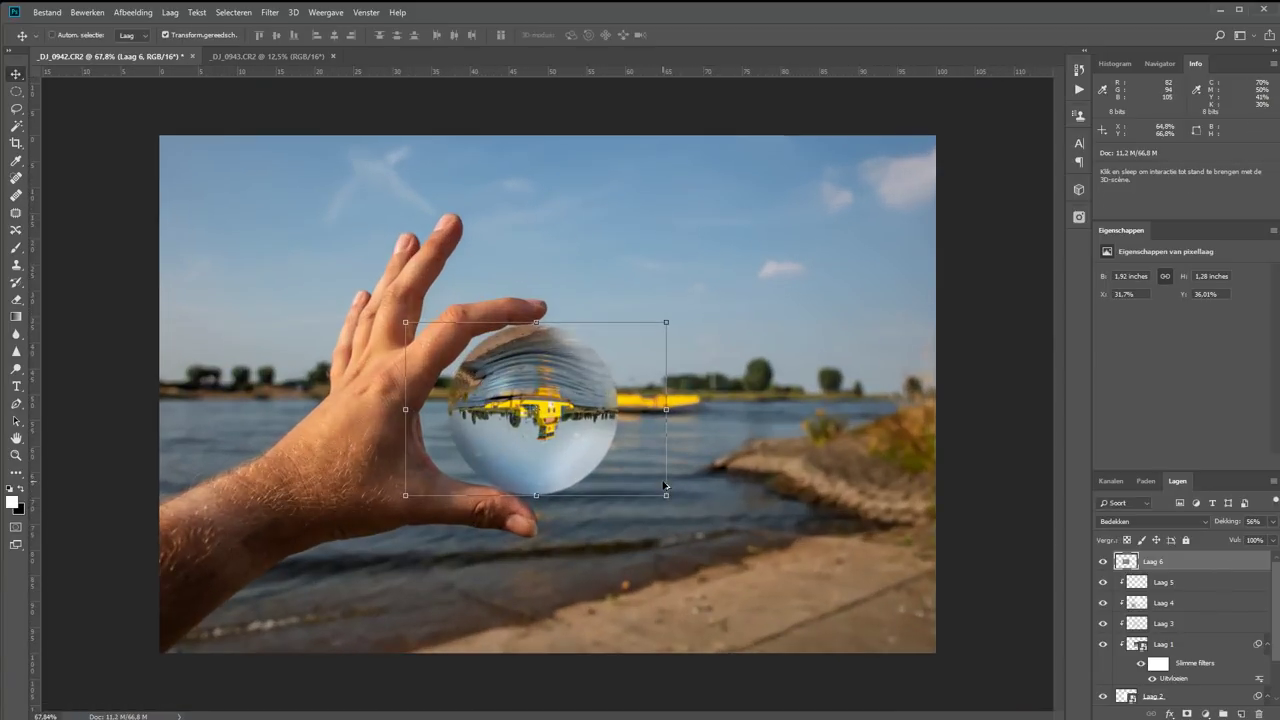